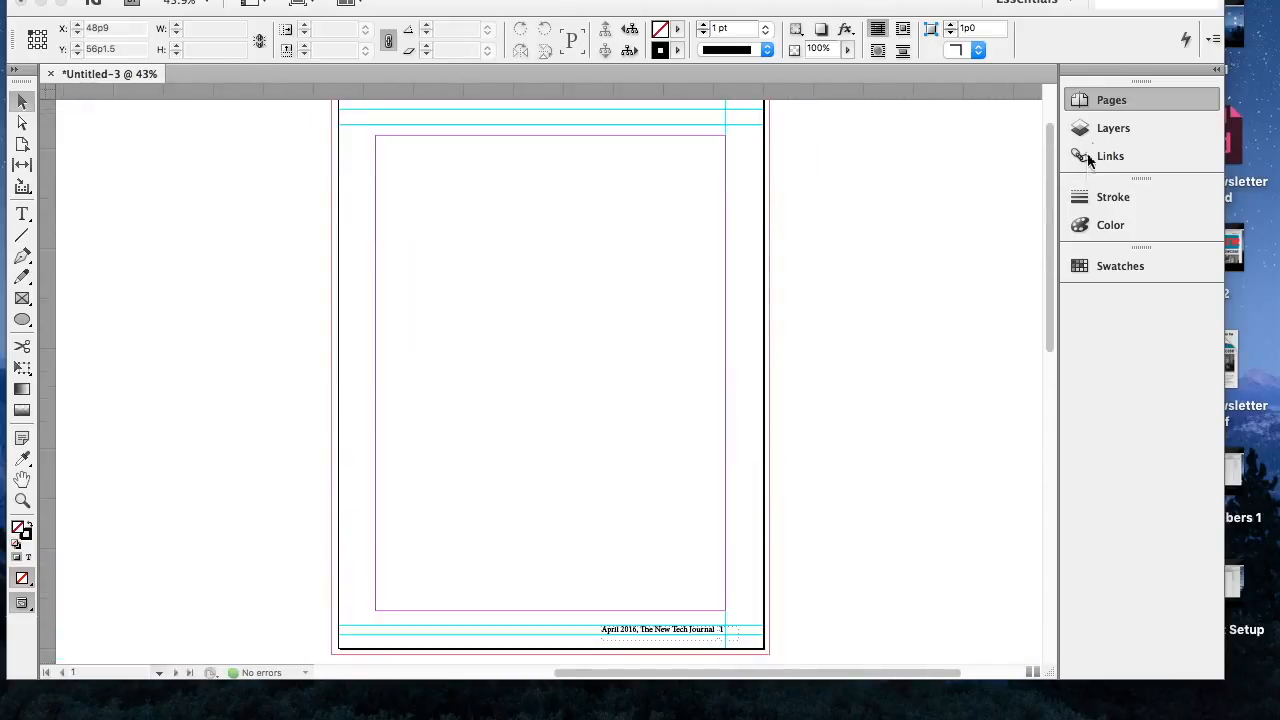
Apply the [None] master to page 1 and draw a rectangular image frame 42p0 wide by 57p0 high filling its margins.
left_click(1104, 100)
left_click_drag(1028, 109, 965, 189)
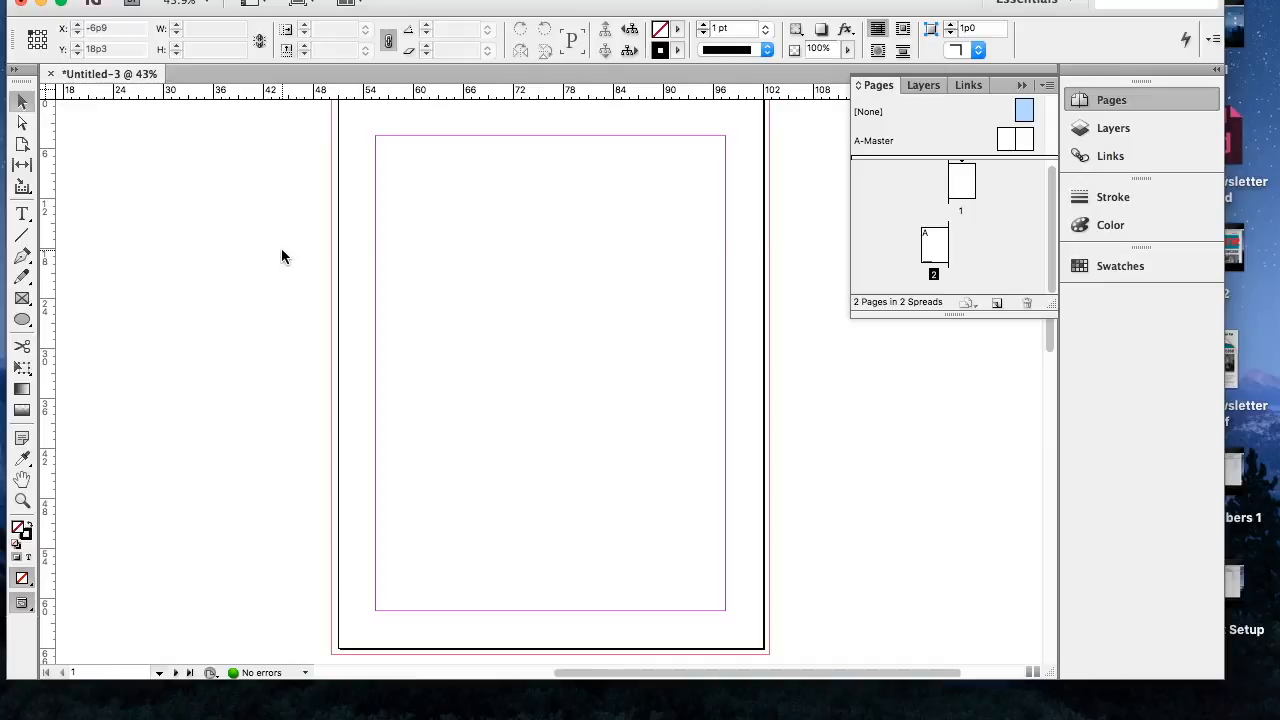
left_click(23, 299)
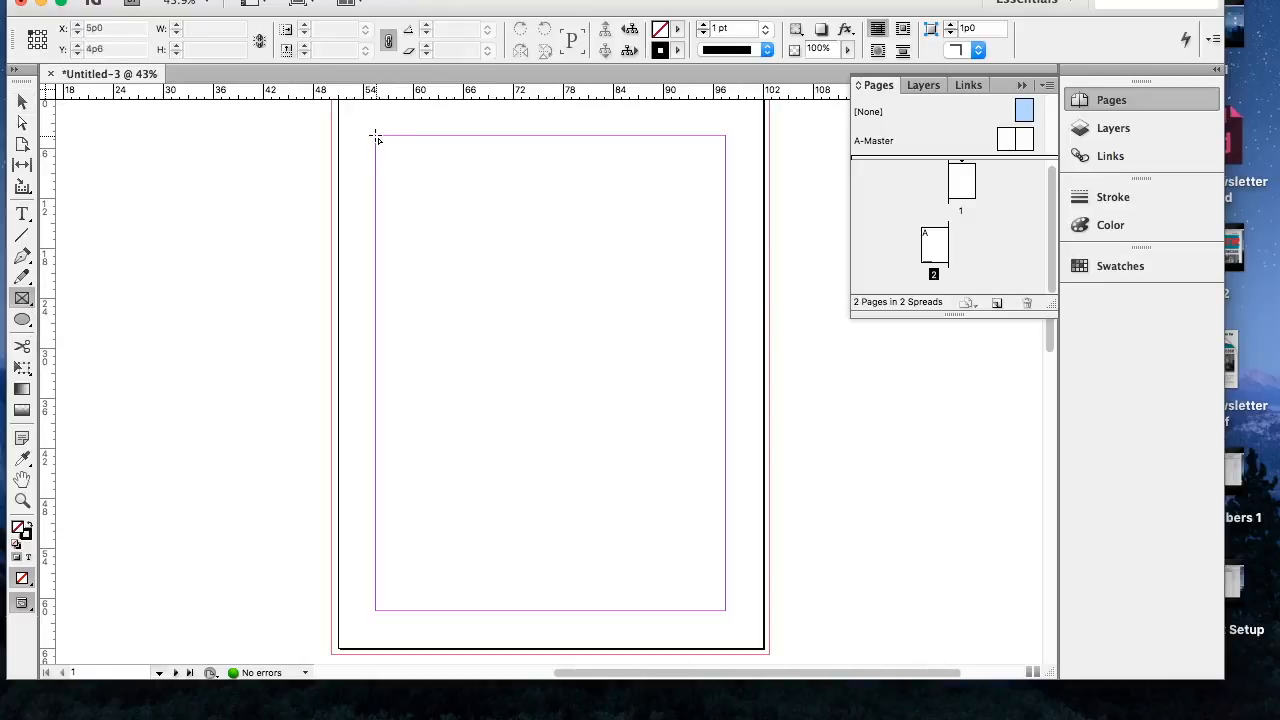
left_click_drag(376, 135, 724, 610)
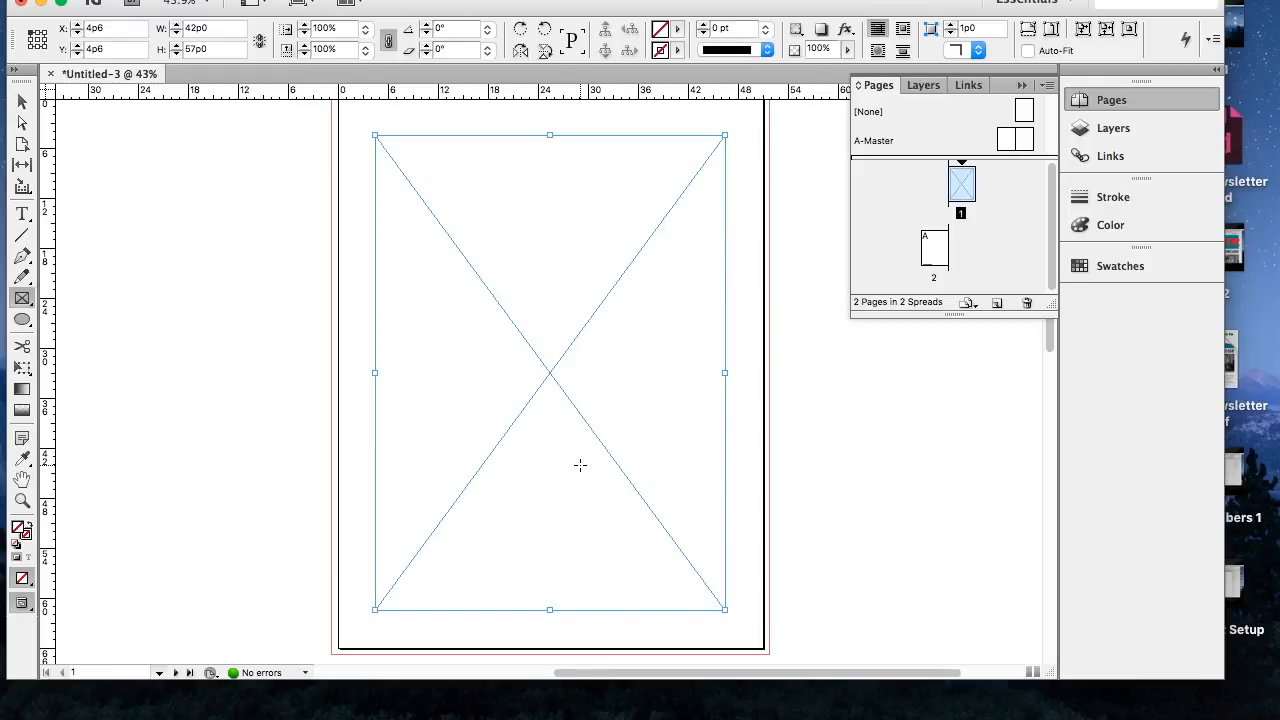
Place the picture Clone.jpg from the Pictures folder into the frame on page 1.
left_click(143, 1)
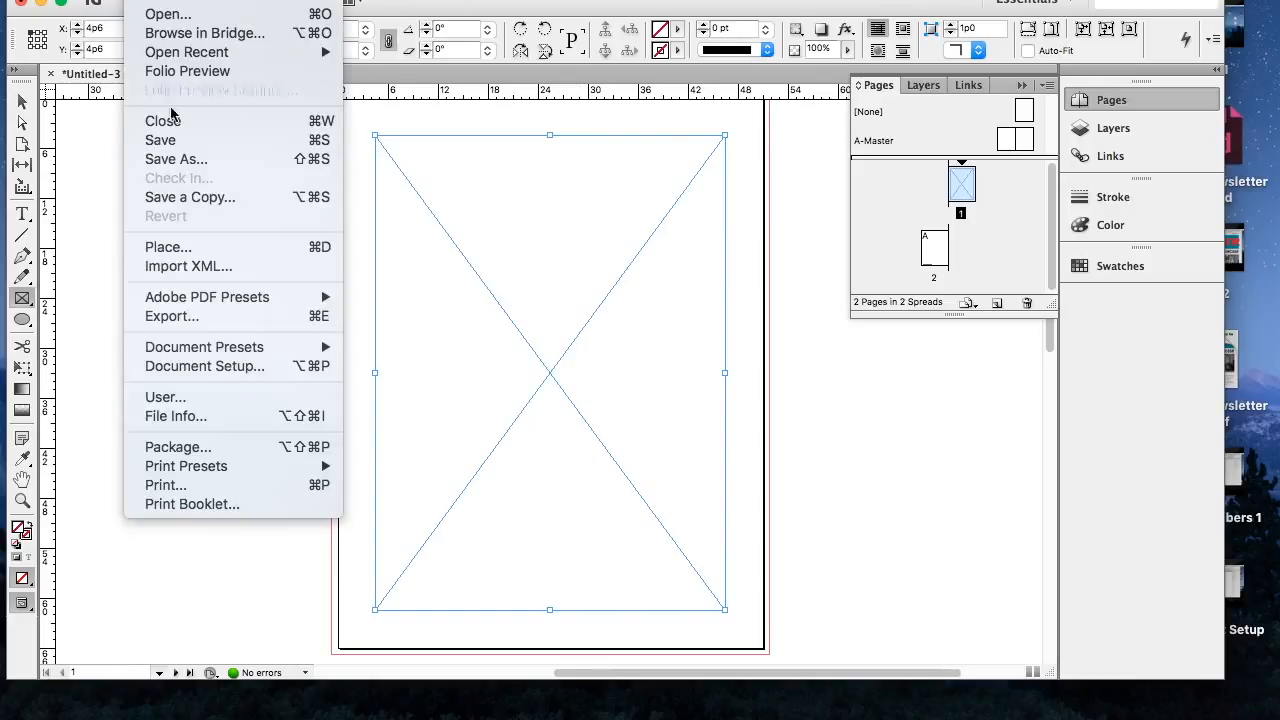
left_click(200, 248)
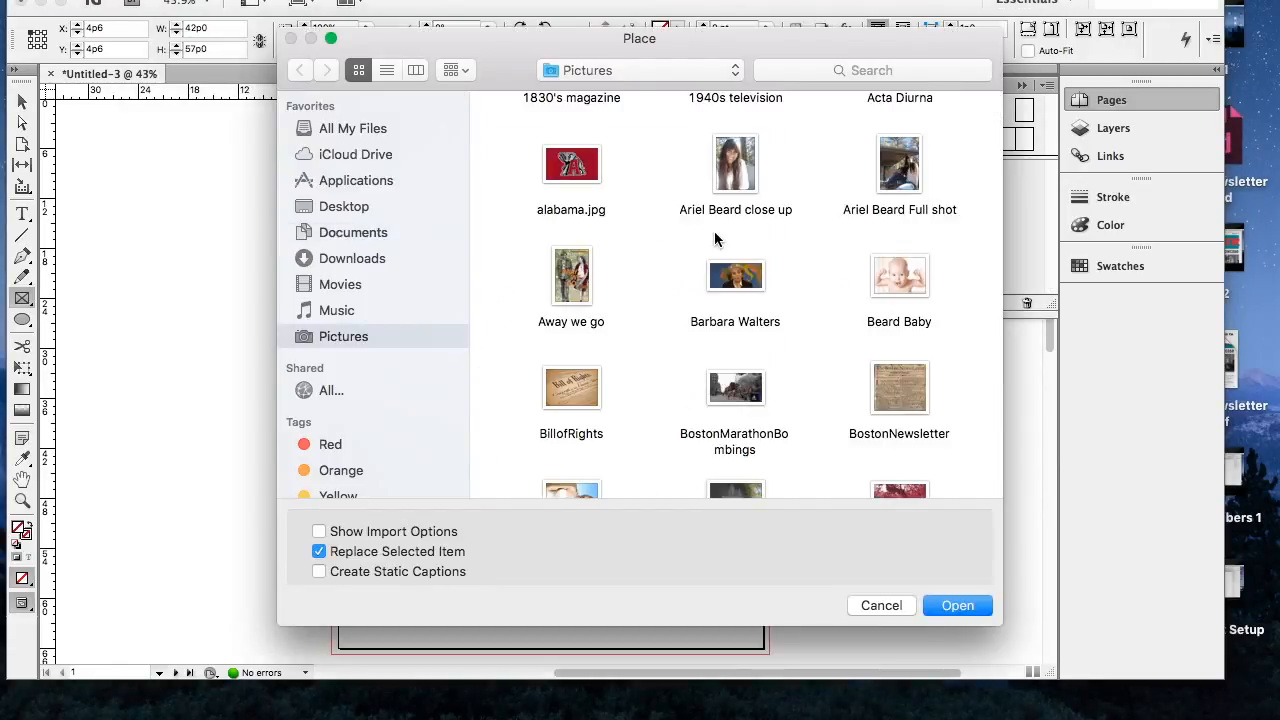
scroll(715, 238, "down", 5)
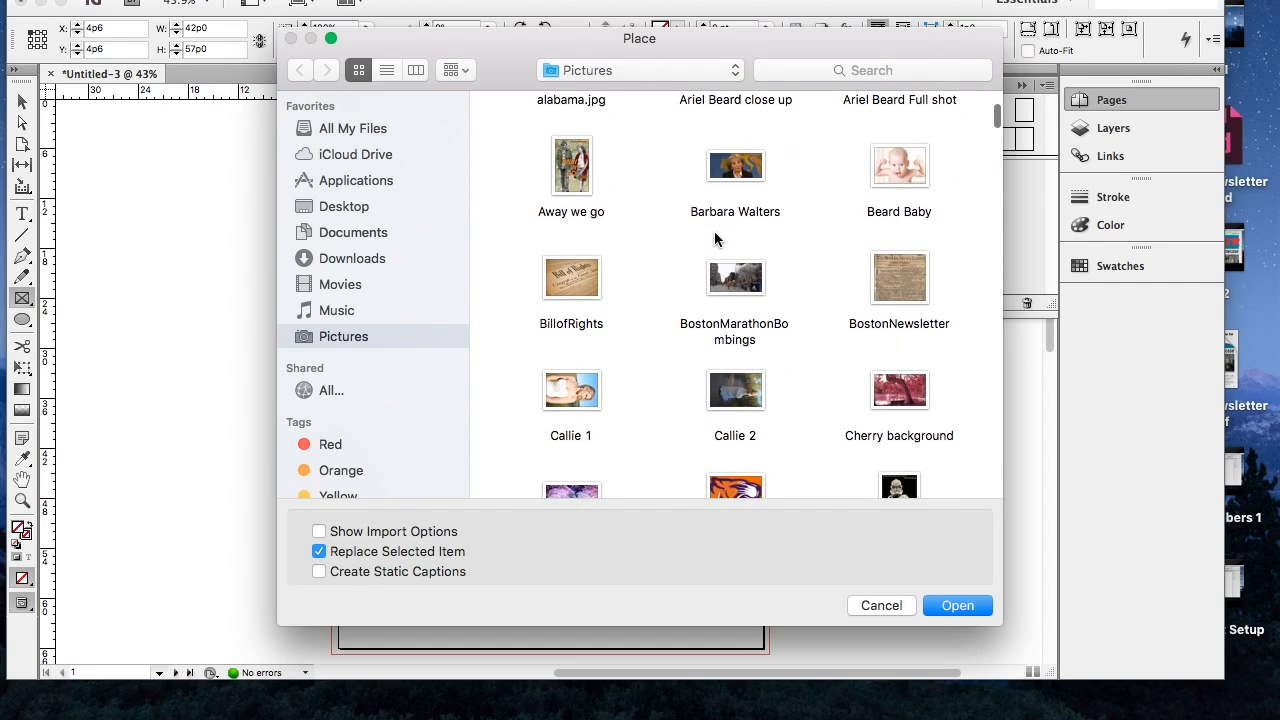
left_click(903, 391)
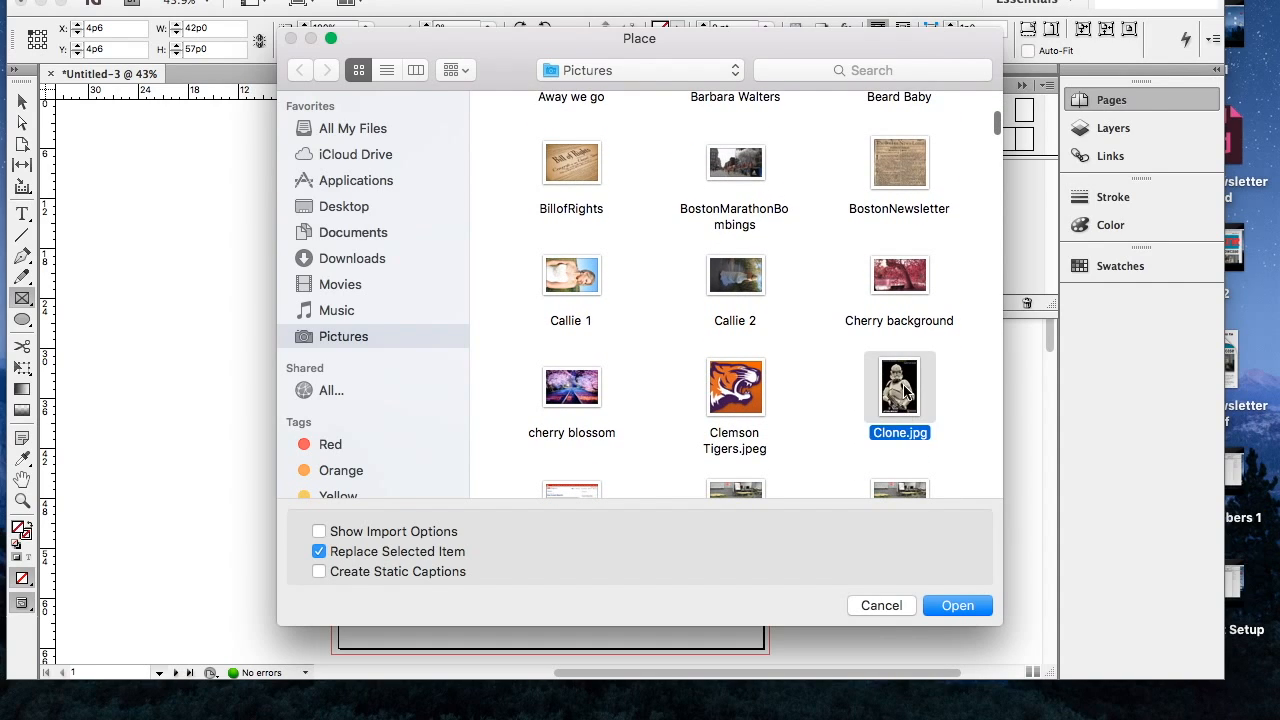
left_click(958, 605)
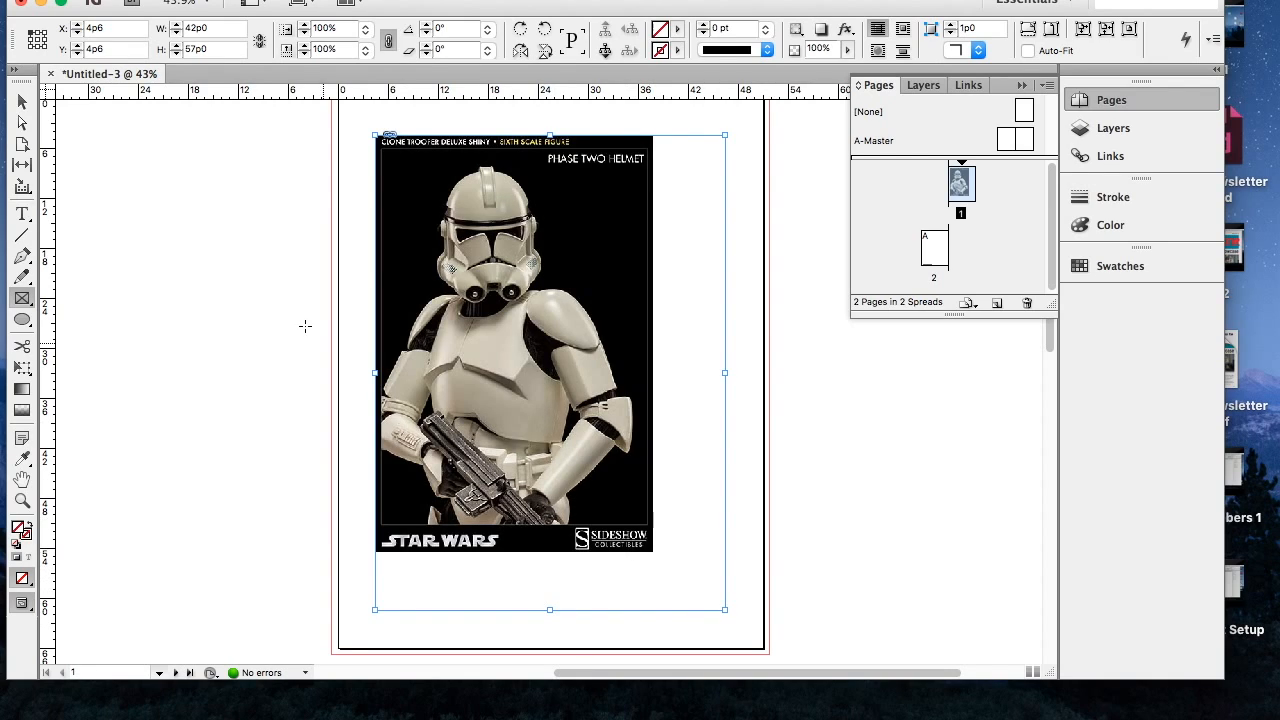
Enlarge the picture inside its frame to about 143% wide by 131% high and shift it slightly right.
left_click(23, 101)
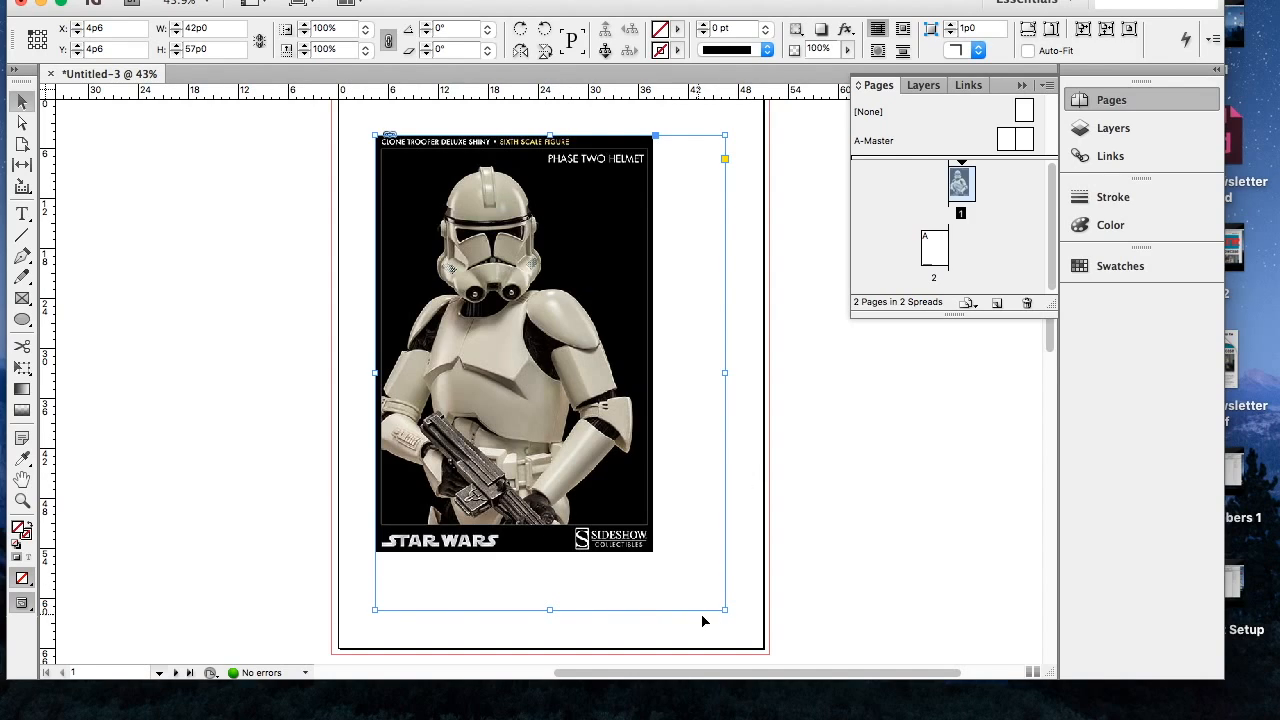
left_click(547, 374)
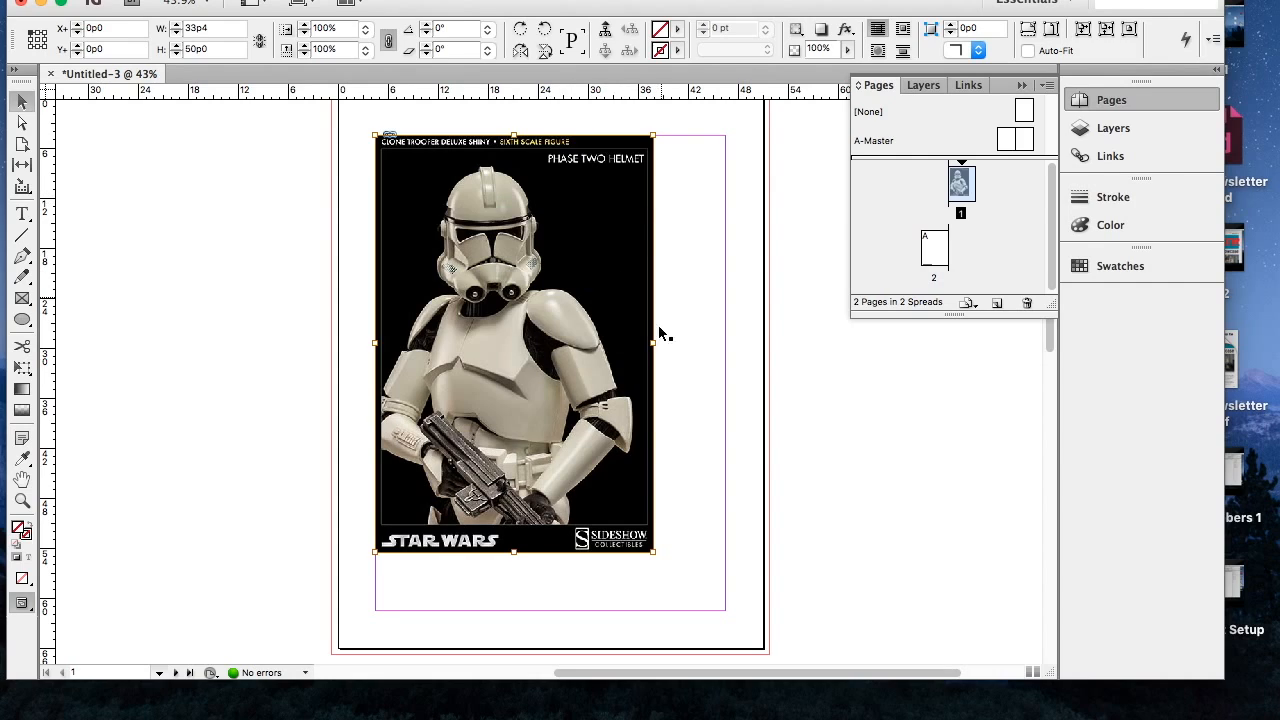
left_click_drag(655, 553, 744, 634)
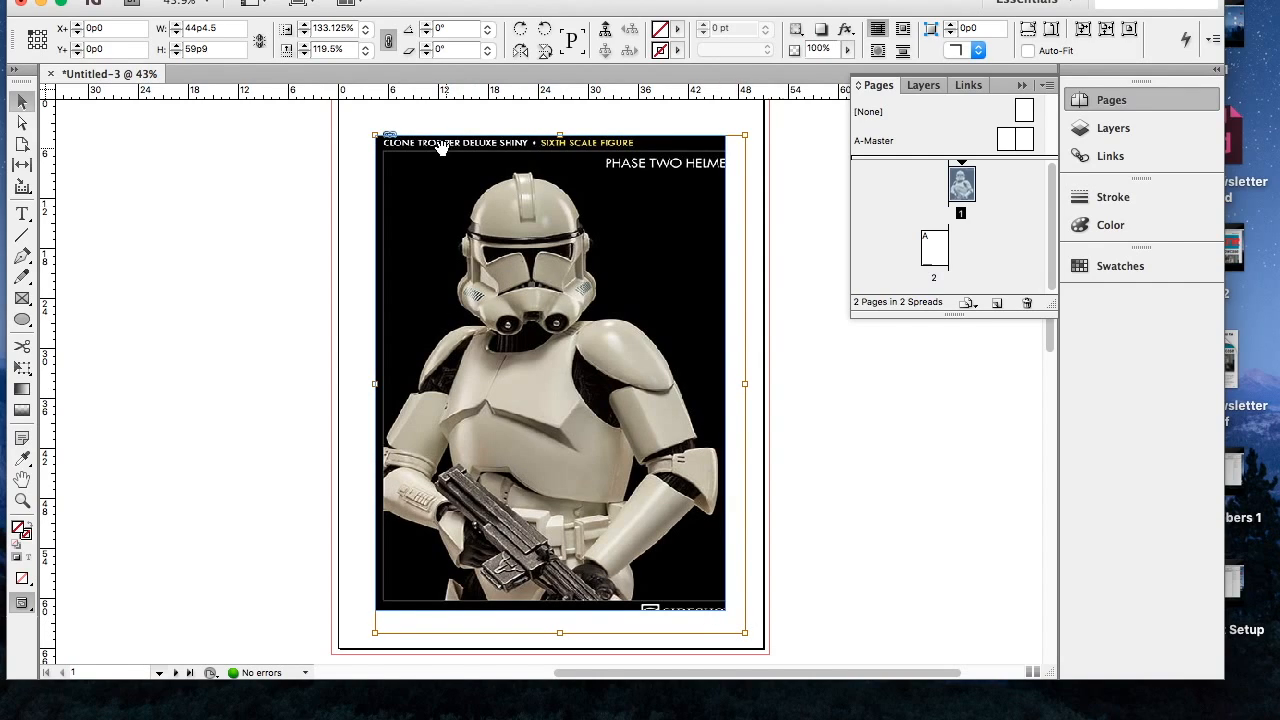
left_click_drag(388, 146, 360, 110)
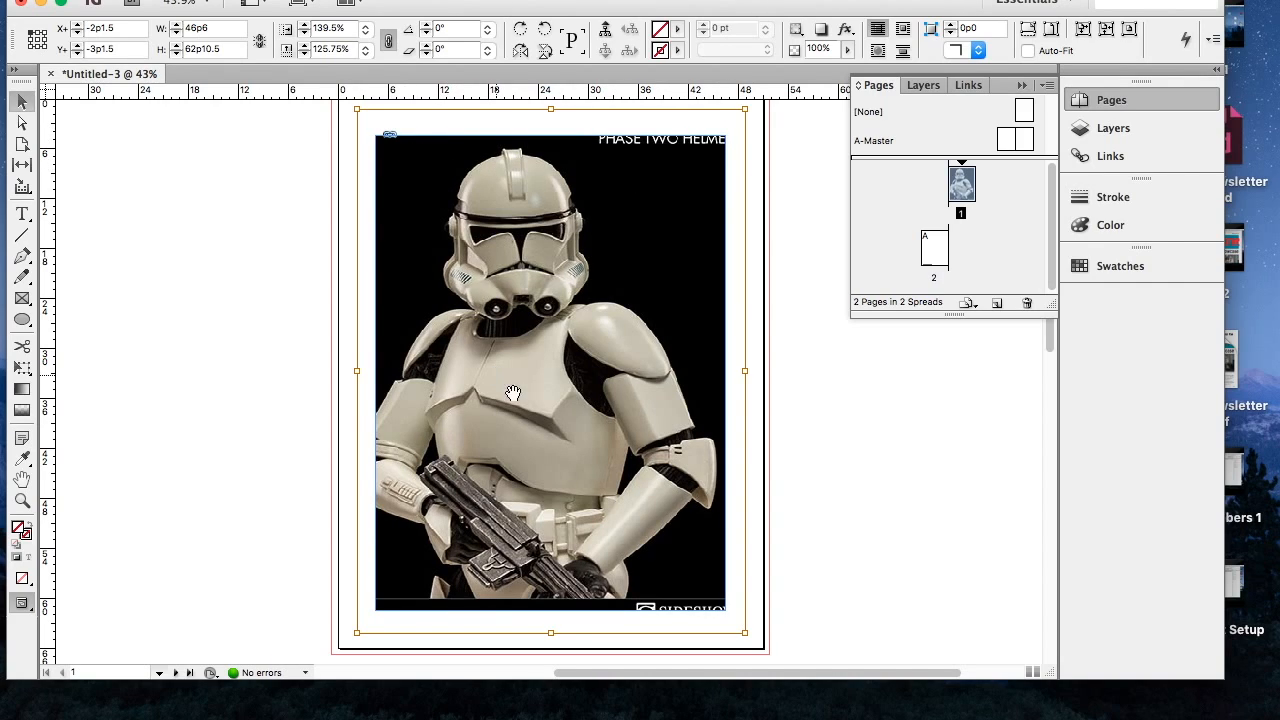
left_click_drag(745, 632, 754, 654)
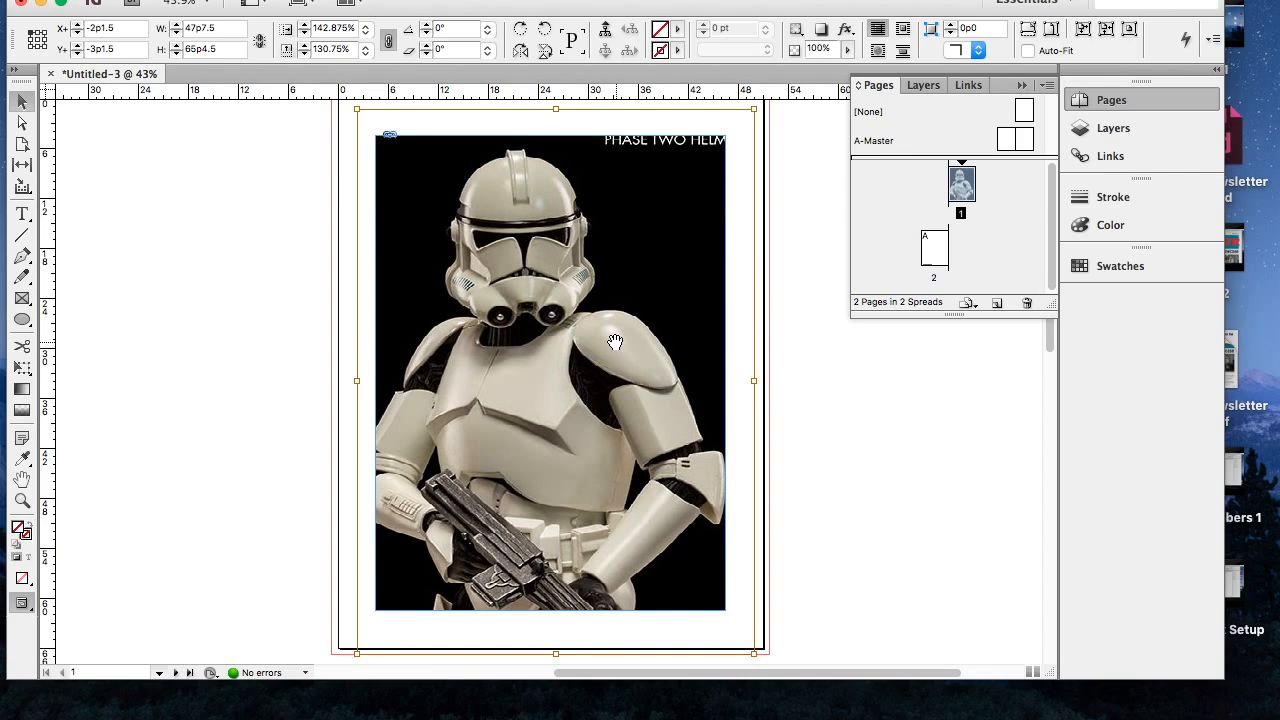
left_click_drag(615, 342, 629, 343)
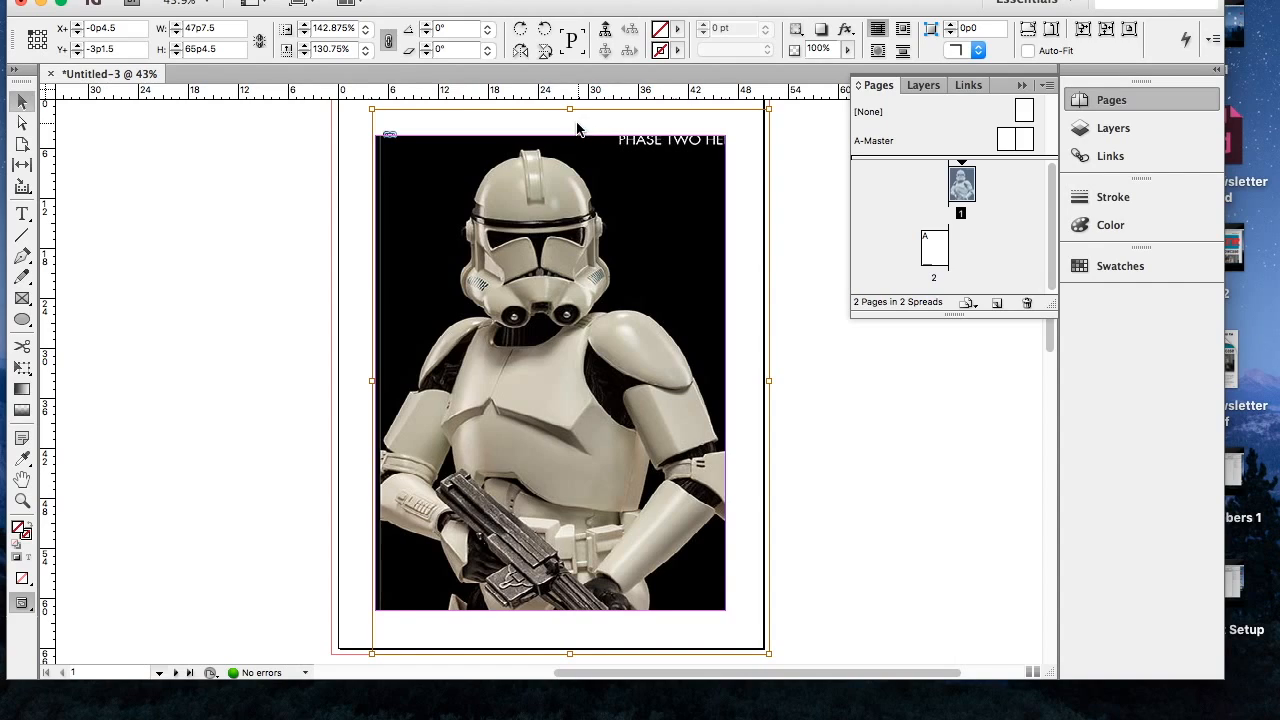
Stretch the picture upward and to the left within its frame to about 149% wide by 135% high.
left_click_drag(570, 110, 570, 104)
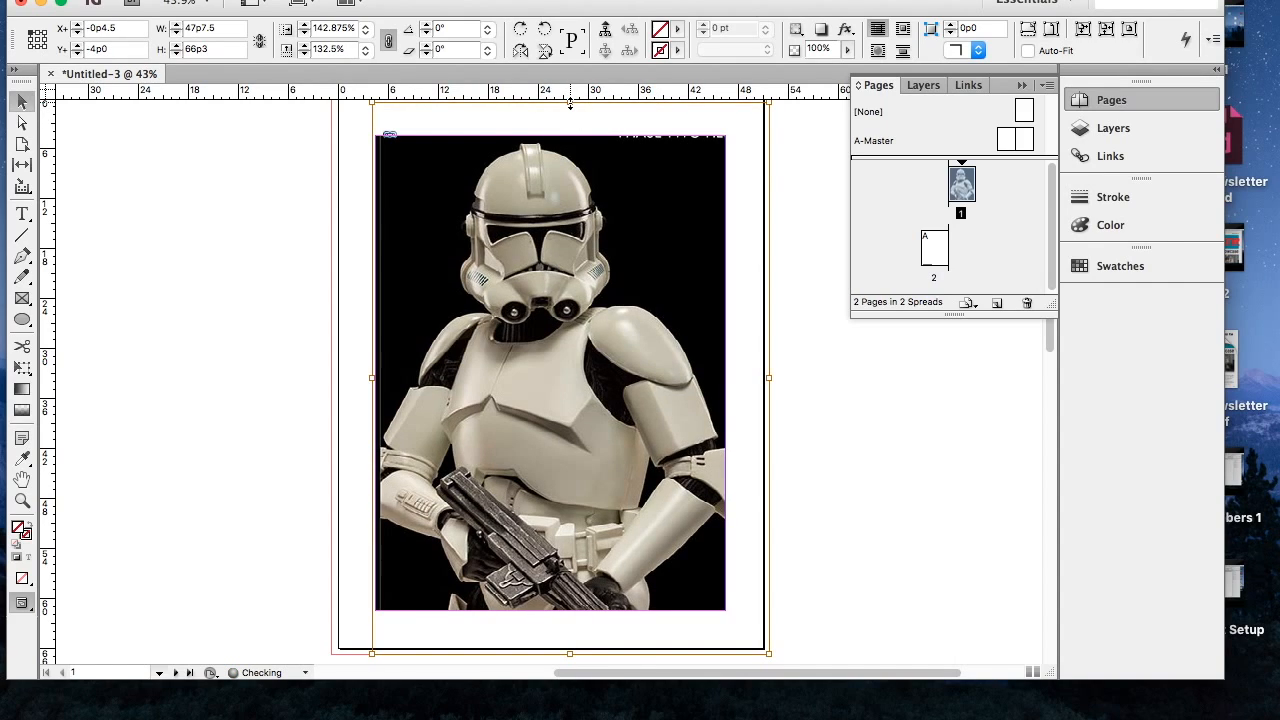
scroll(537, 192, "up", 1)
left_click_drag(570, 148, 569, 139)
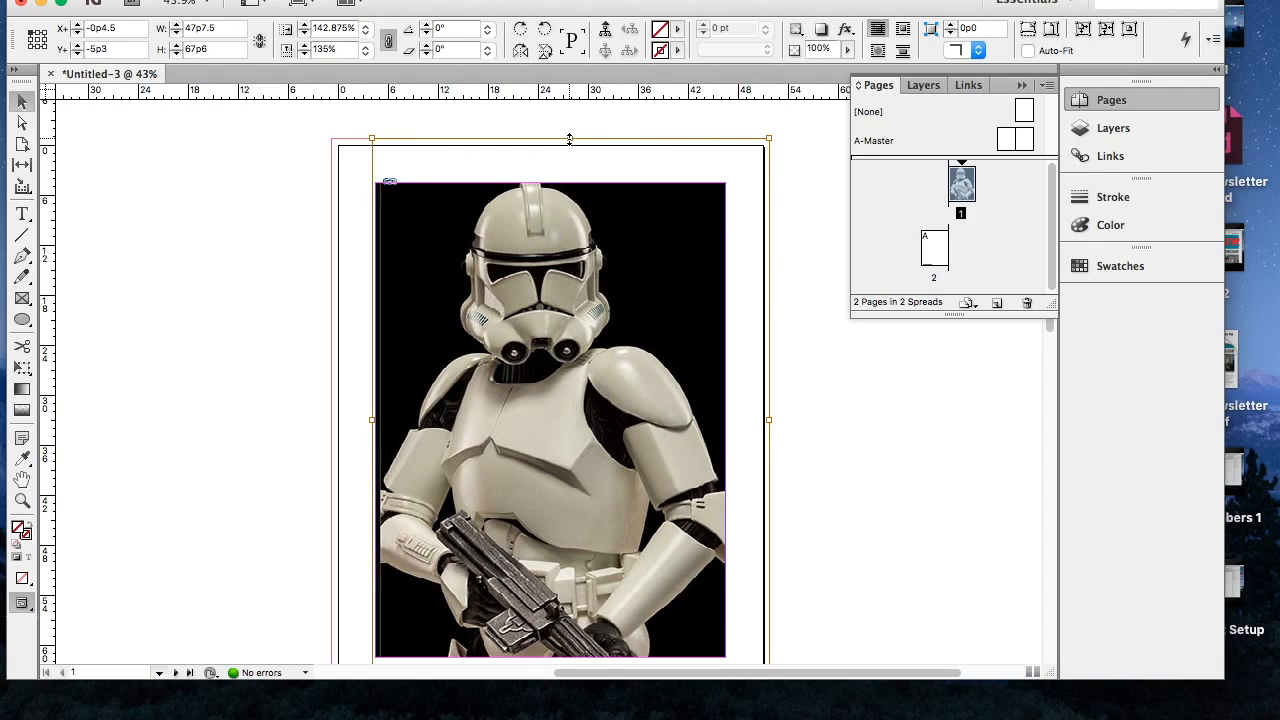
scroll(380, 440, "down", 2)
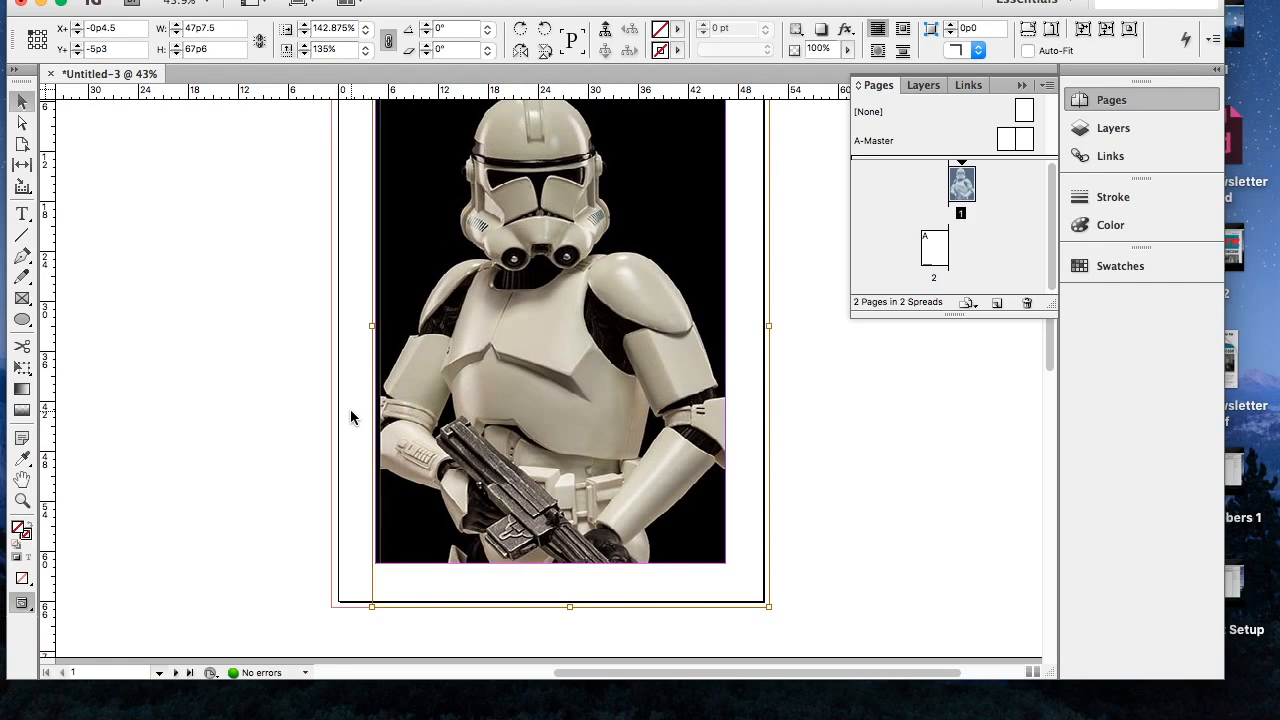
left_click_drag(371, 328, 355, 328)
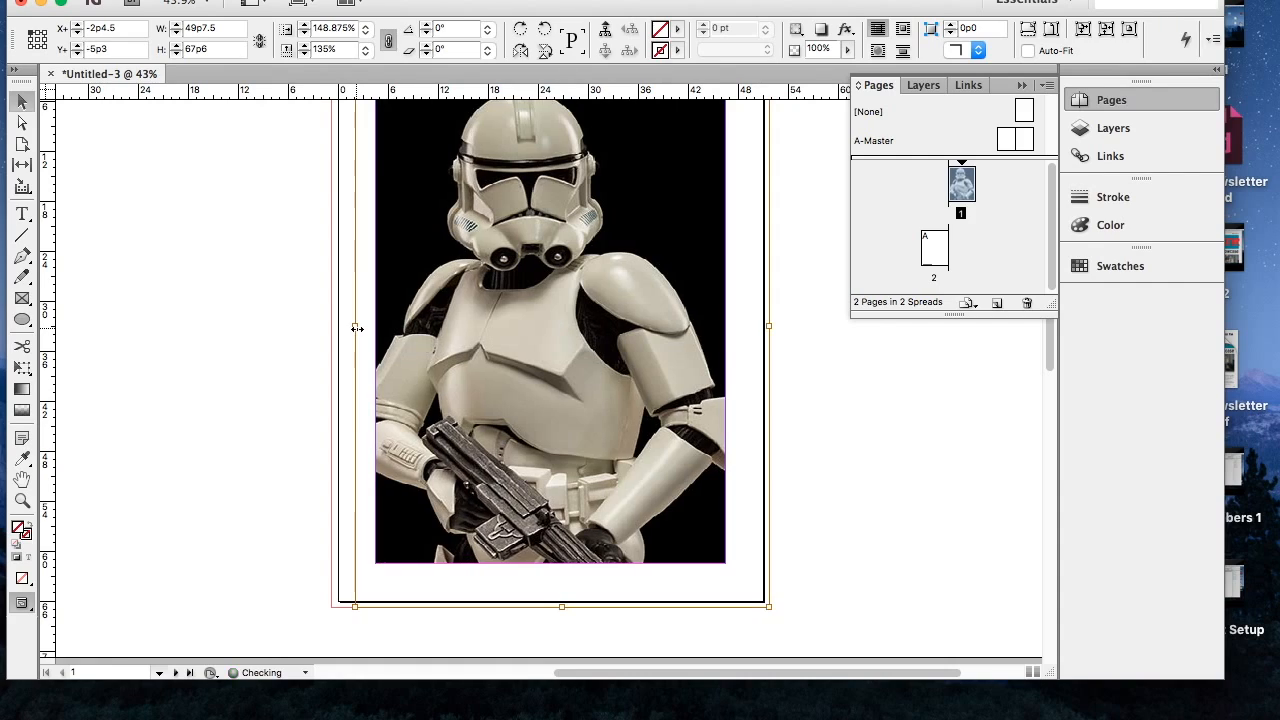
scroll(601, 437, "down", 1)
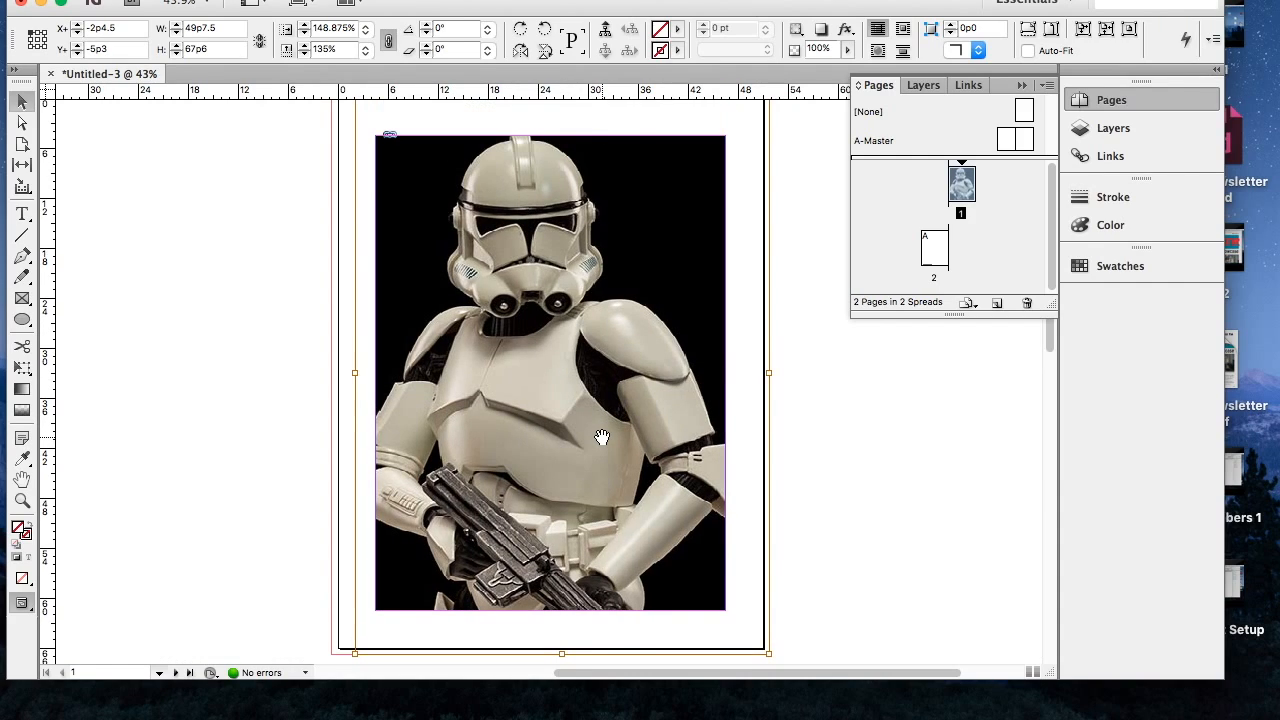
Extend the picture's frame to all edges of page 1, making it 51p0 wide by 66p0 high.
scroll(601, 437, "up", 2)
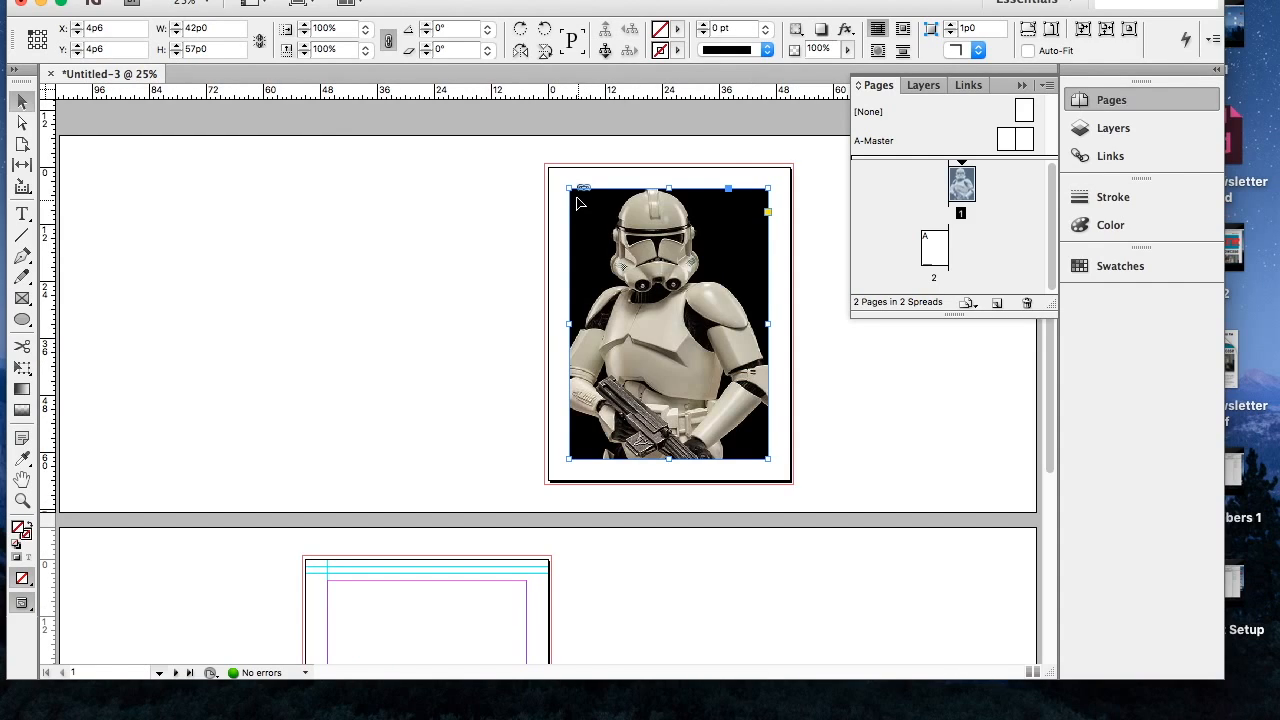
left_click_drag(570, 189, 550, 167)
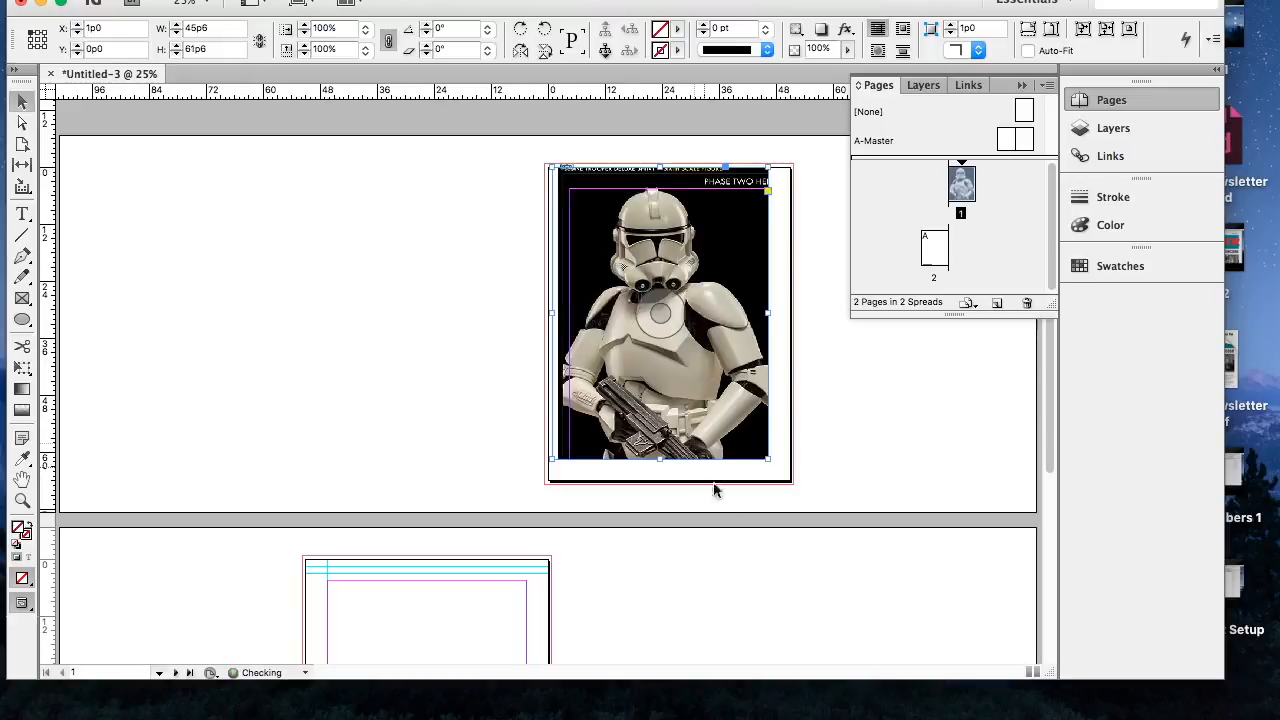
left_click_drag(769, 457, 788, 480)
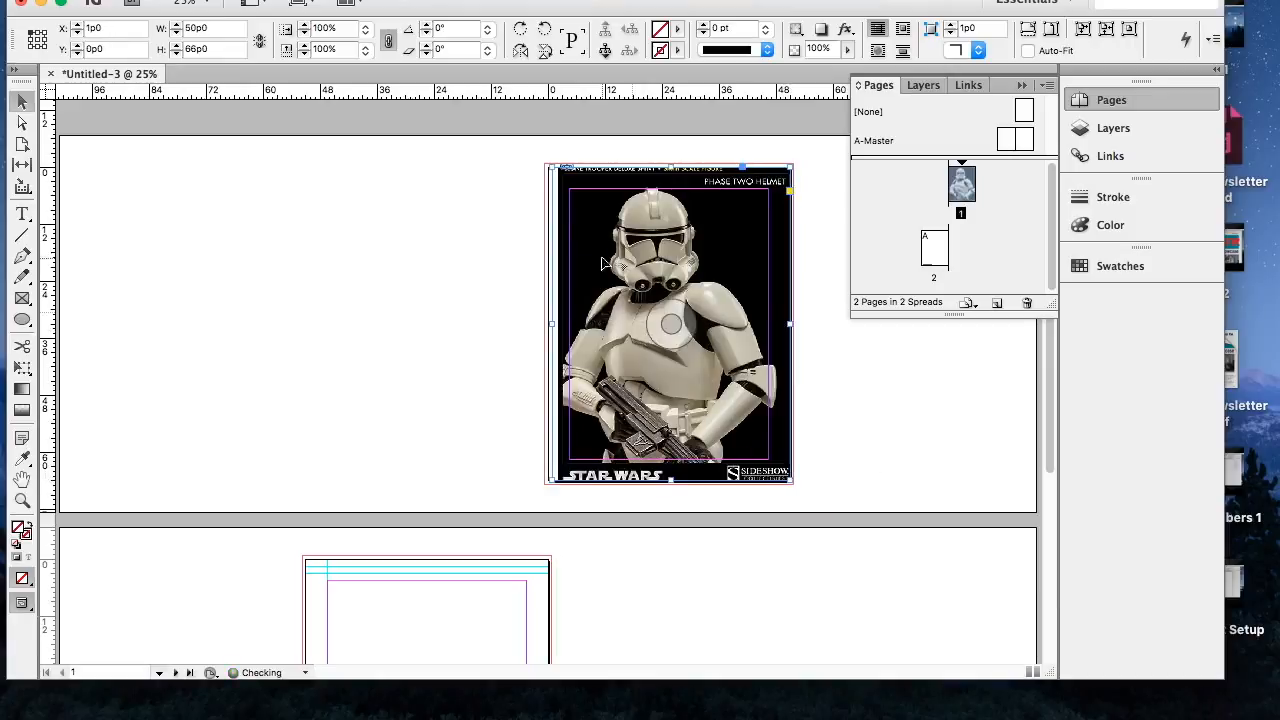
left_click_drag(551, 172, 547, 172)
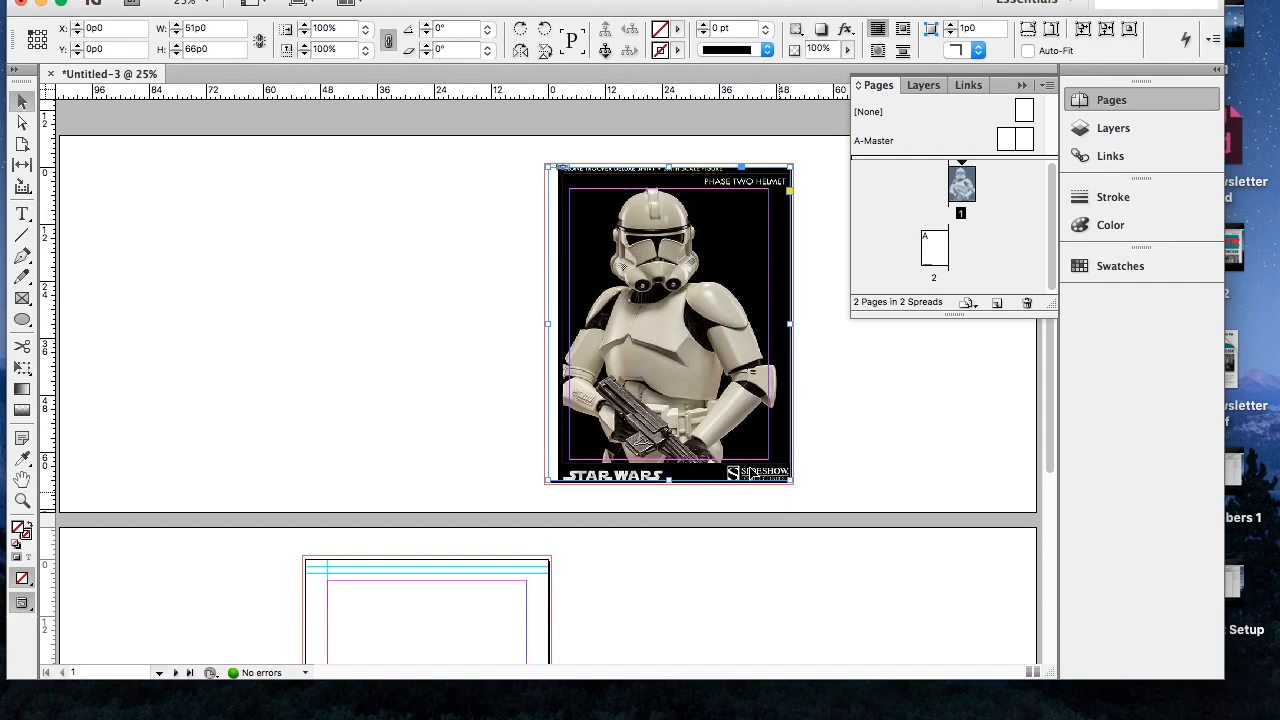
Enlarge the picture inside the page-sized frame to 177% wide by 161% high, covering the whole page.
left_click(683, 341)
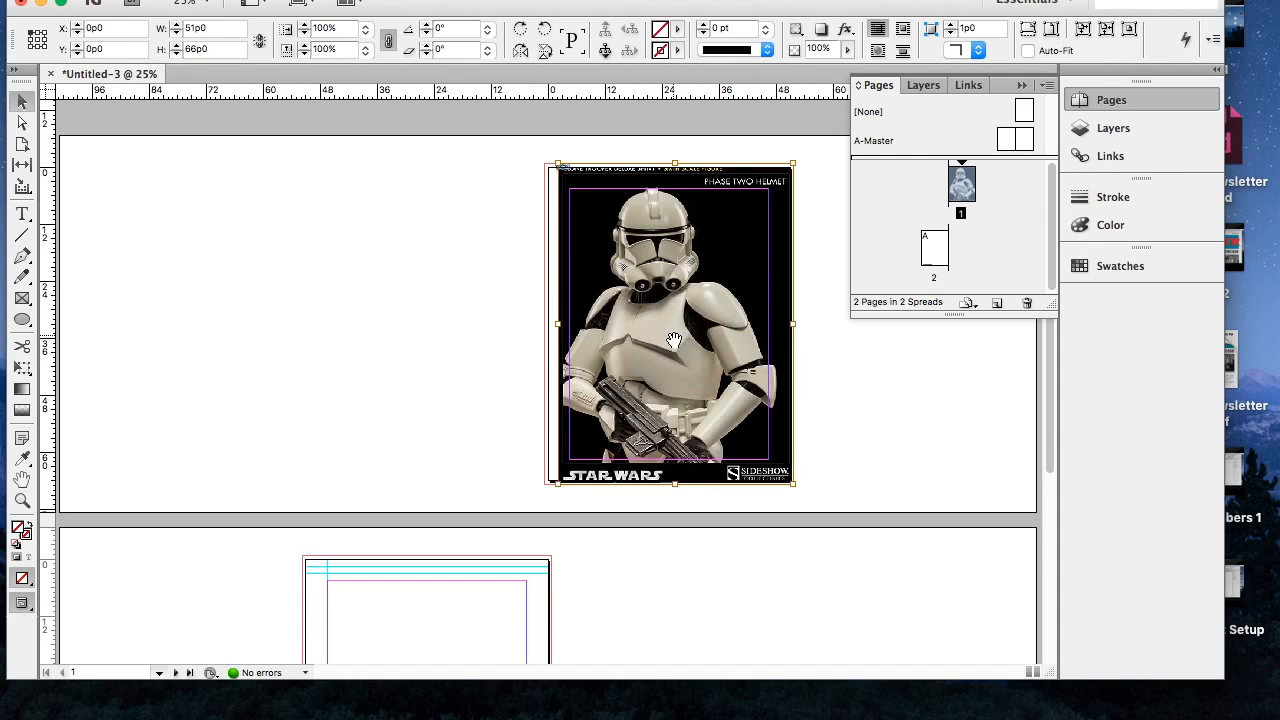
left_click_drag(557, 487, 521, 518)
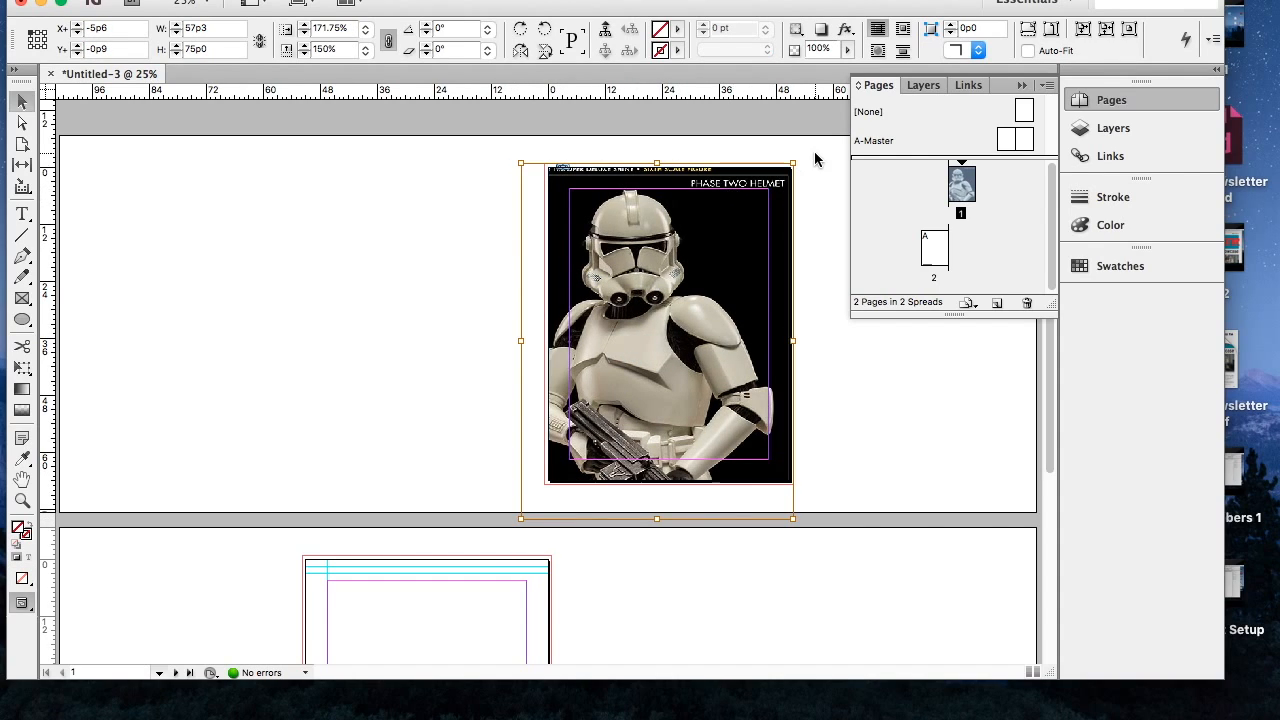
left_click_drag(795, 163, 802, 136)
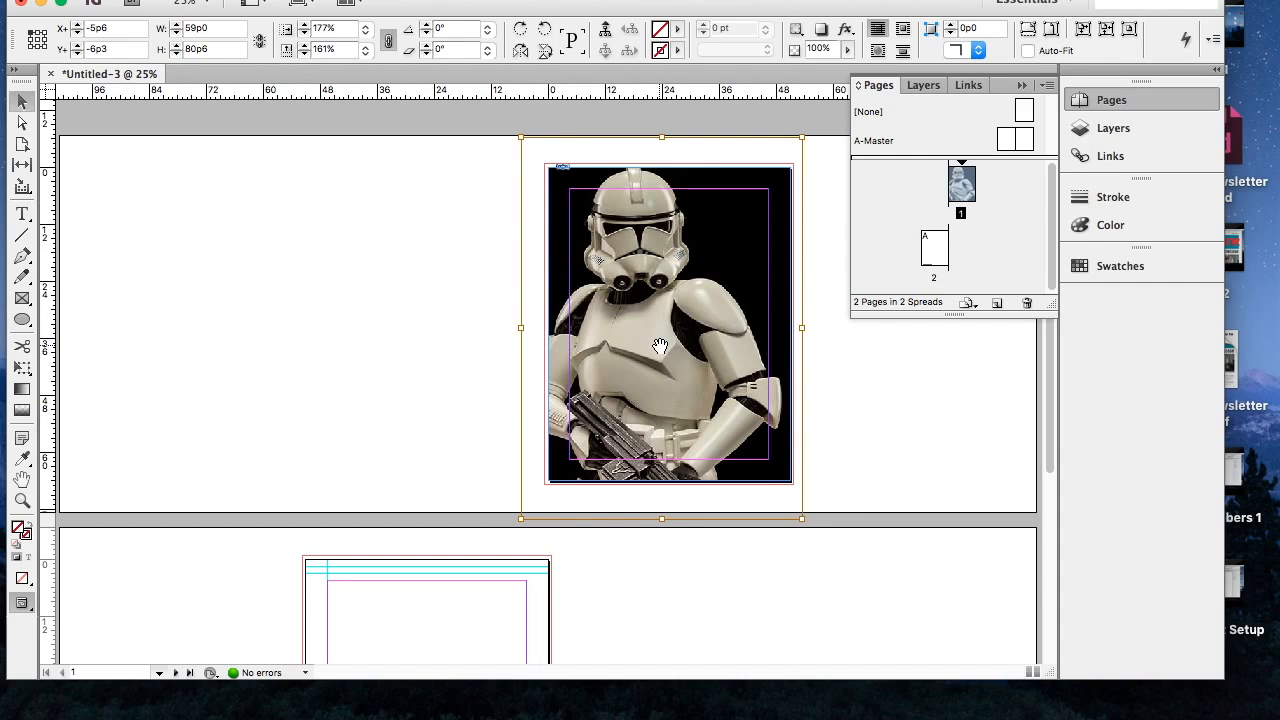
Nudge the picture to the right inside its frame to a horizontal offset of -3p9, and deselect it.
key("shift+Right")
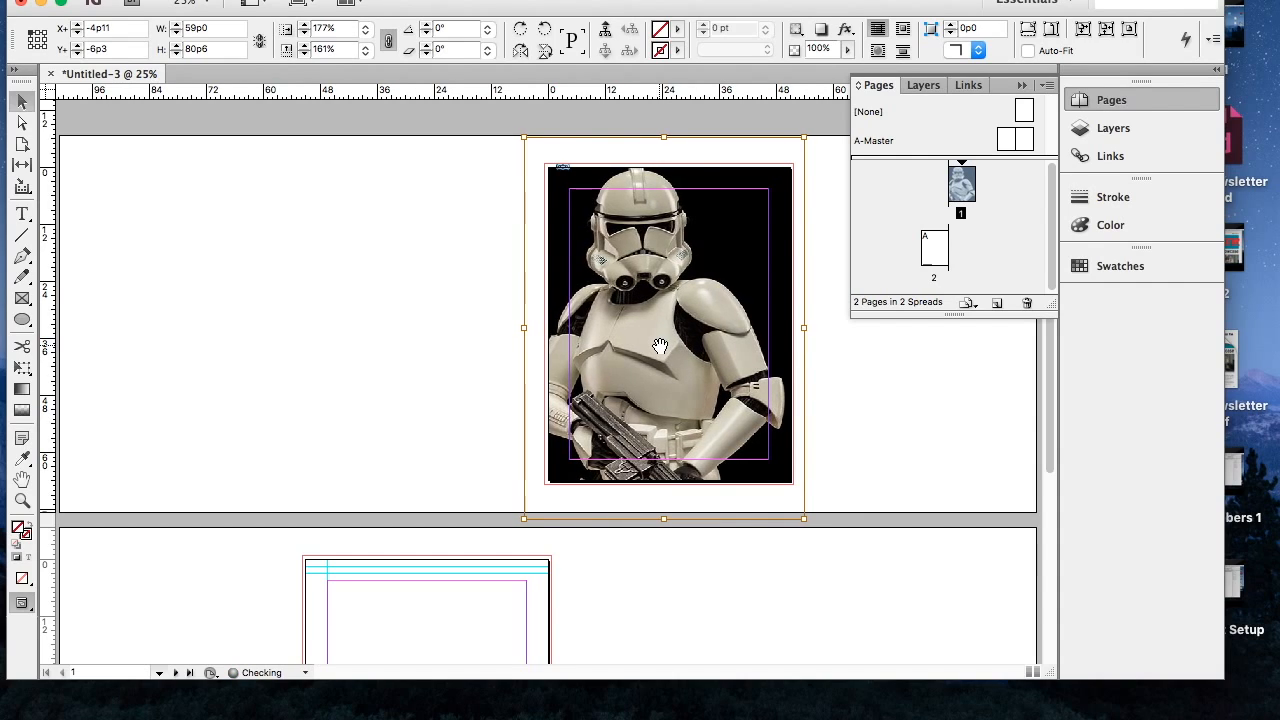
key("Right")
key("Right")
key("Right")
key("Right")
key("Right")
key("Right")
key("Right")
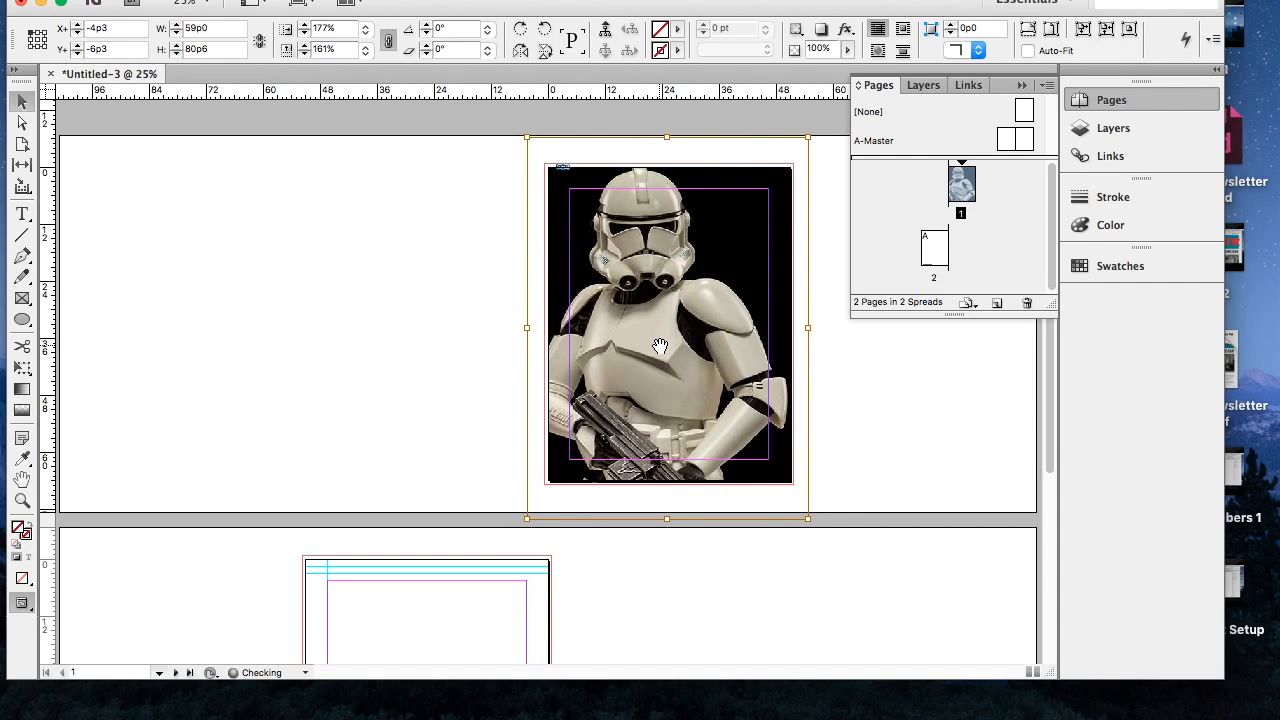
key("Right")
key("Right")
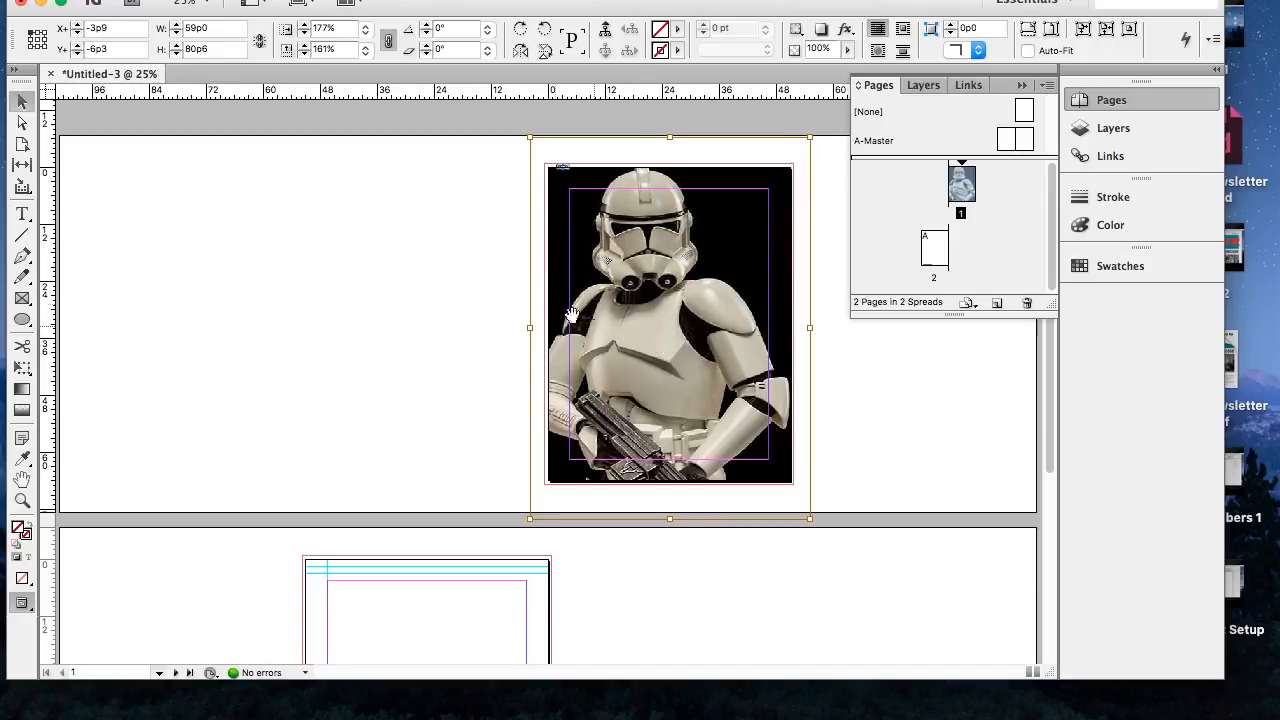
left_click(431, 229)
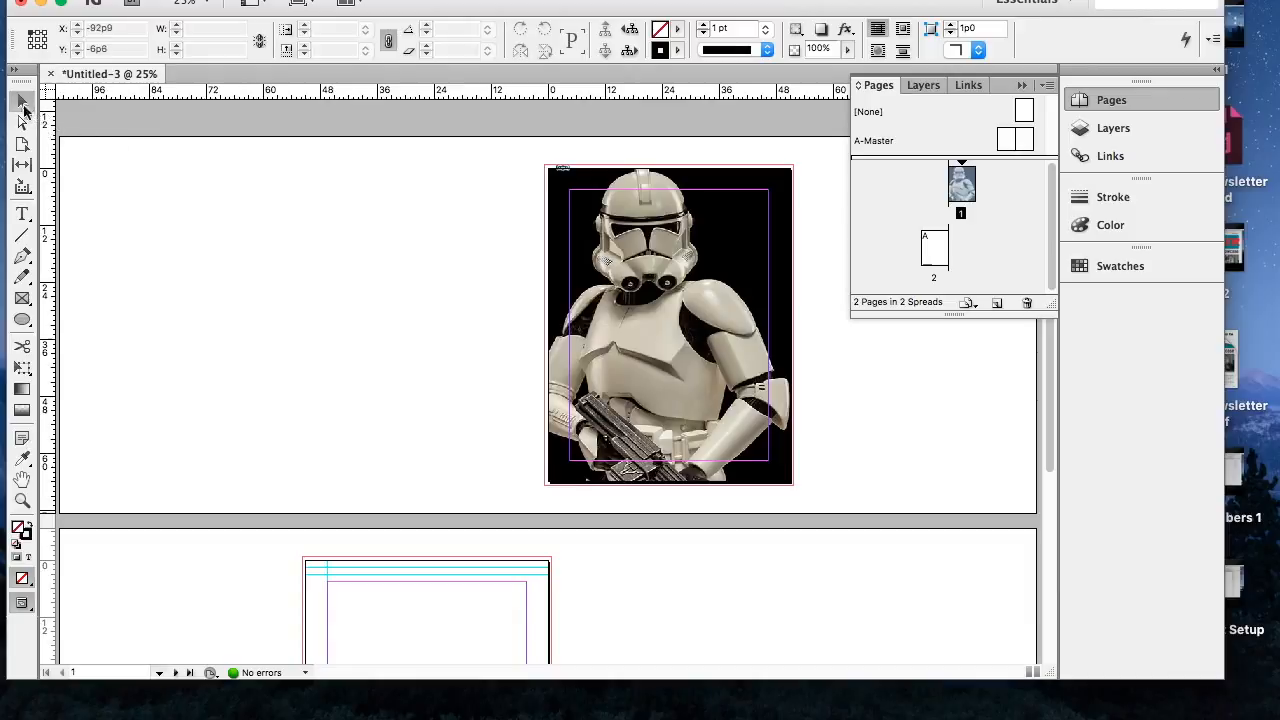
Lower the frame's top edge to the 4p6 margin and shrink the picture from its upper-left corner to fit the helmet inside.
left_click(668, 355)
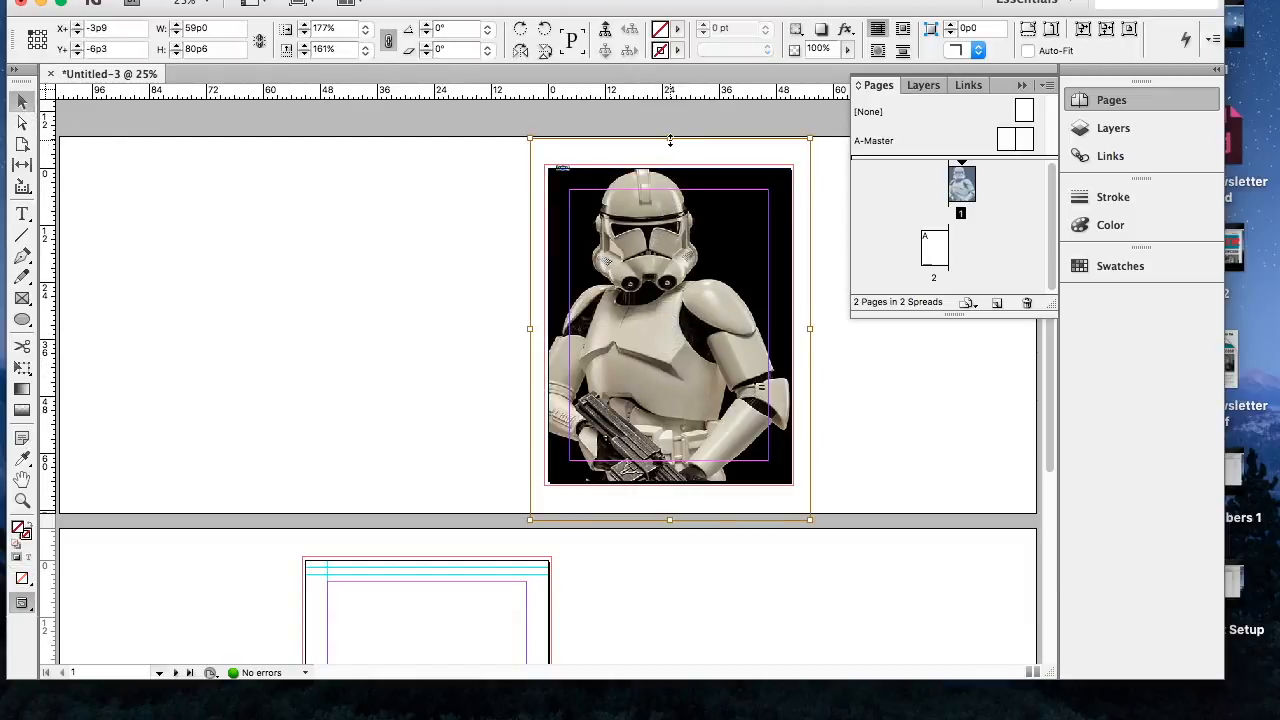
left_click_drag(670, 141, 670, 141)
left_click(420, 286)
left_click(684, 205)
left_click_drag(669, 170, 670, 188)
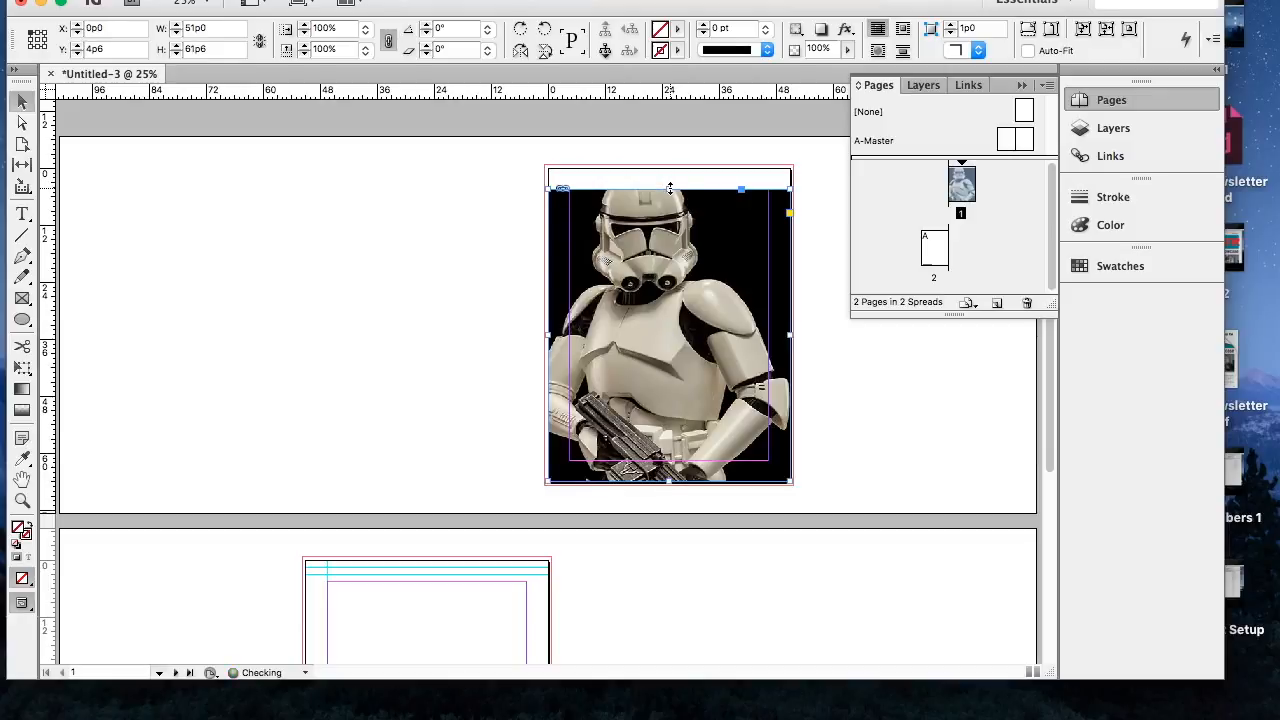
left_click(674, 344)
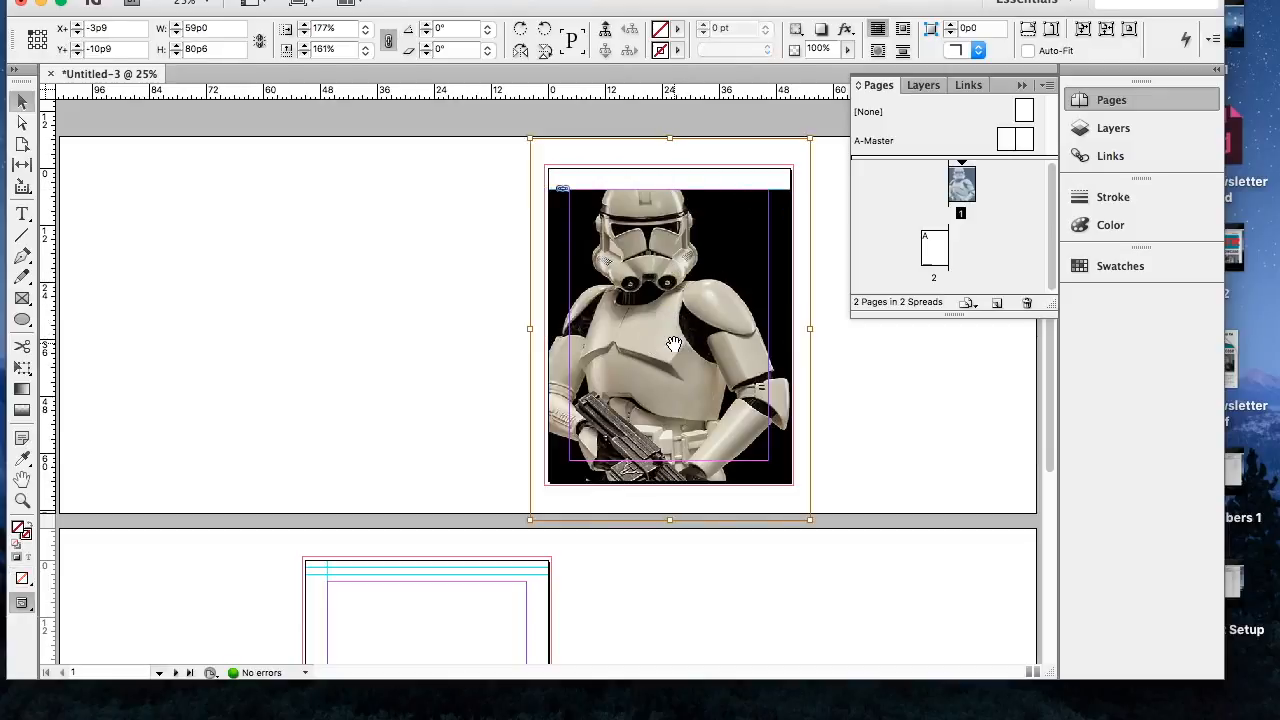
left_click_drag(530, 136, 542, 168)
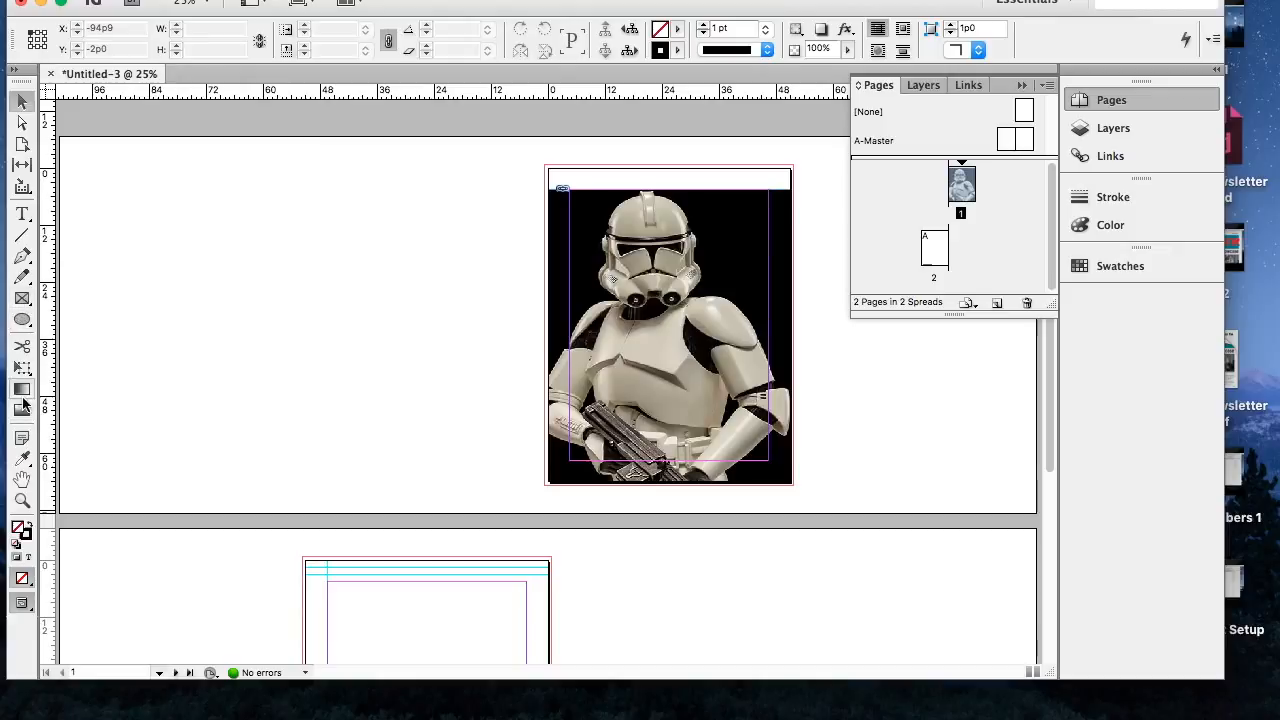
Draw a 51p0 by 5p9 rectangle across the top of page 1, fill it with the picture's black background color, and deselect it.
left_click_drag(26, 330, 100, 317)
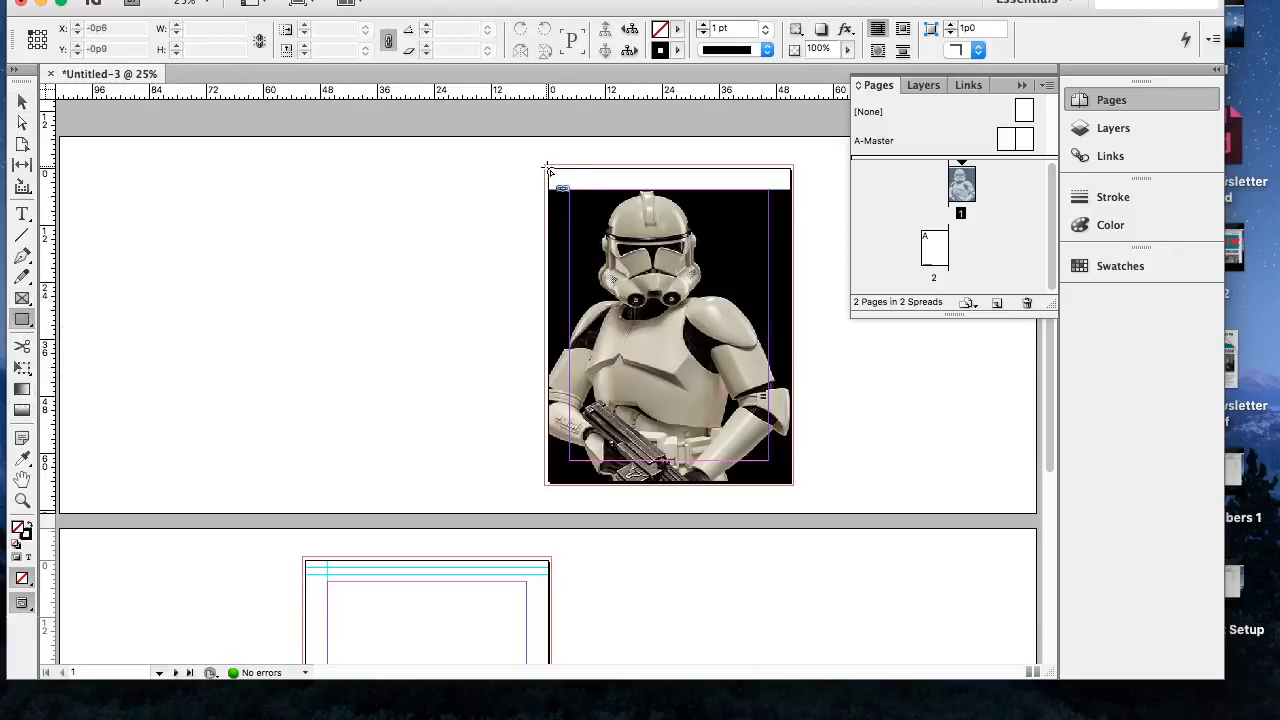
left_click_drag(548, 171, 790, 200)
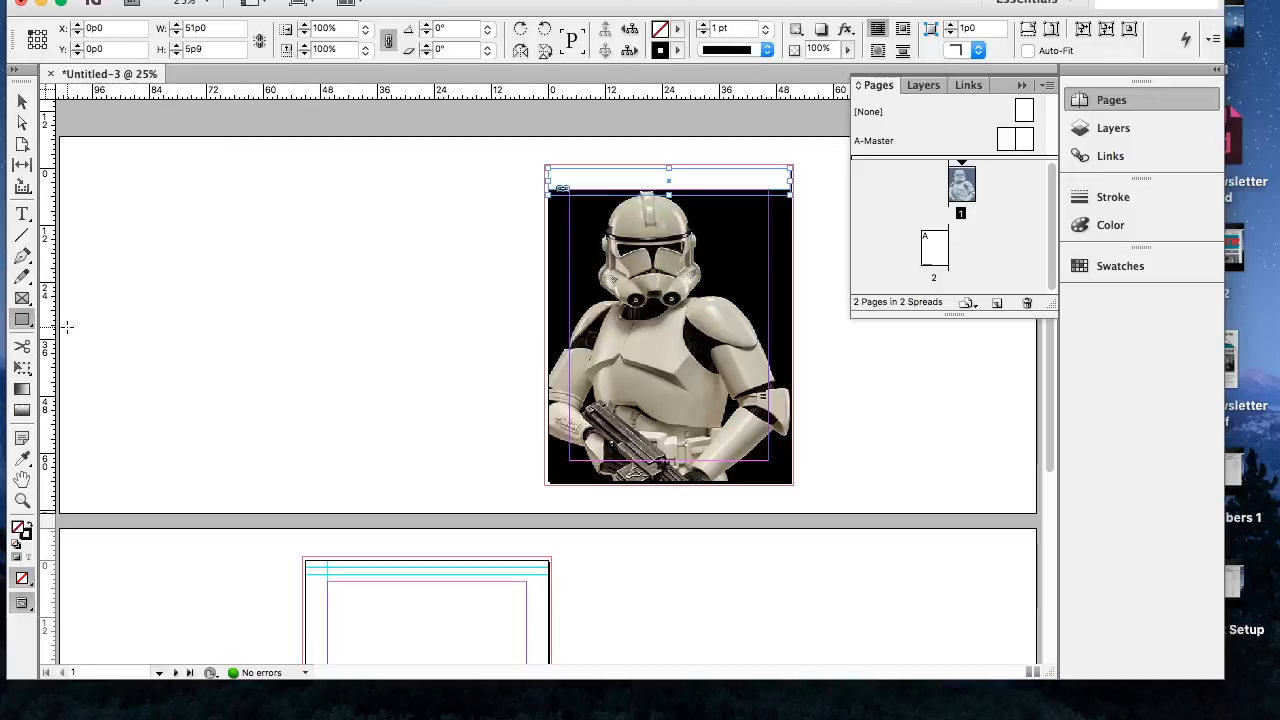
left_click(764, 199)
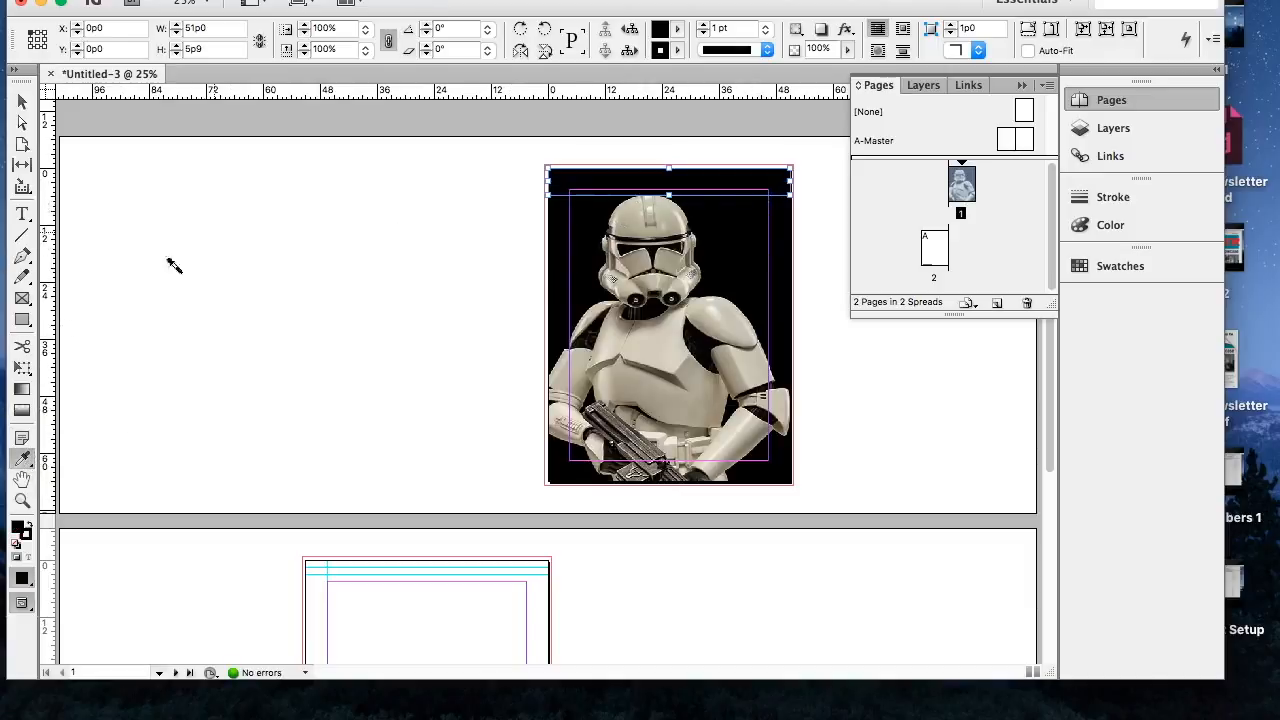
left_click(22, 101)
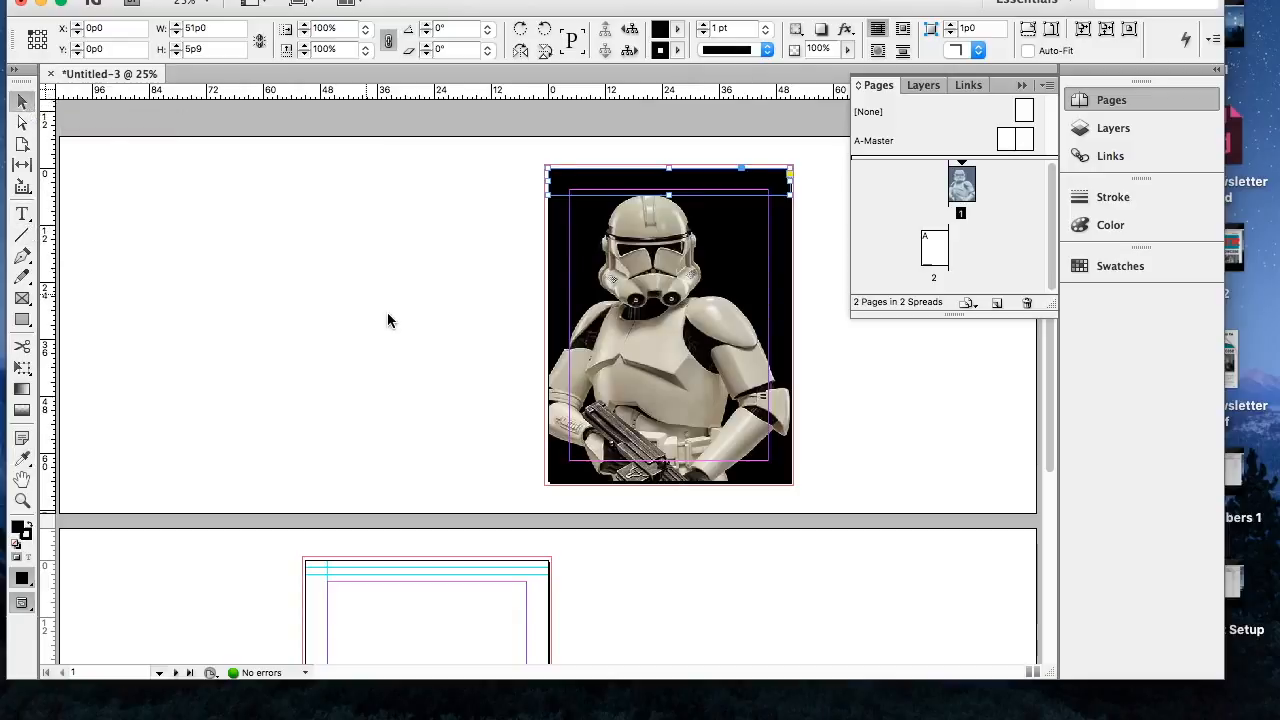
left_click(388, 314)
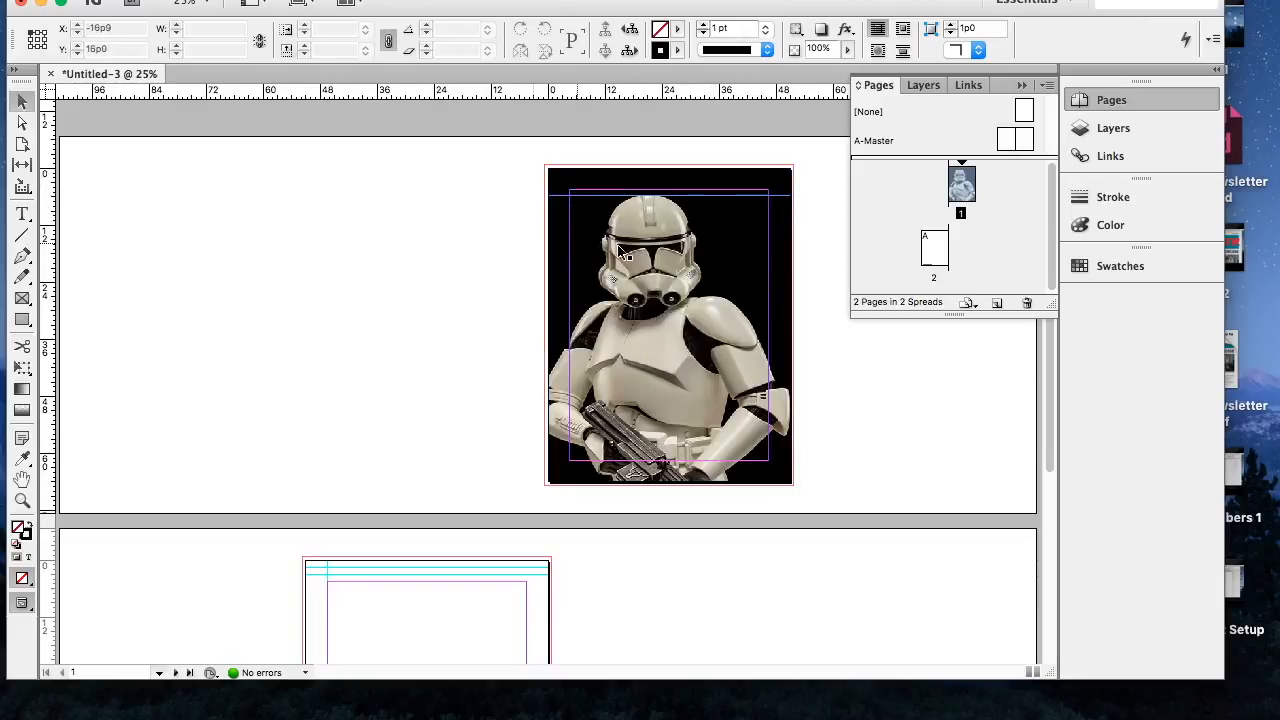
Nudge the picture down inside its frame to a vertical offset of -4p2.
left_click(686, 346)
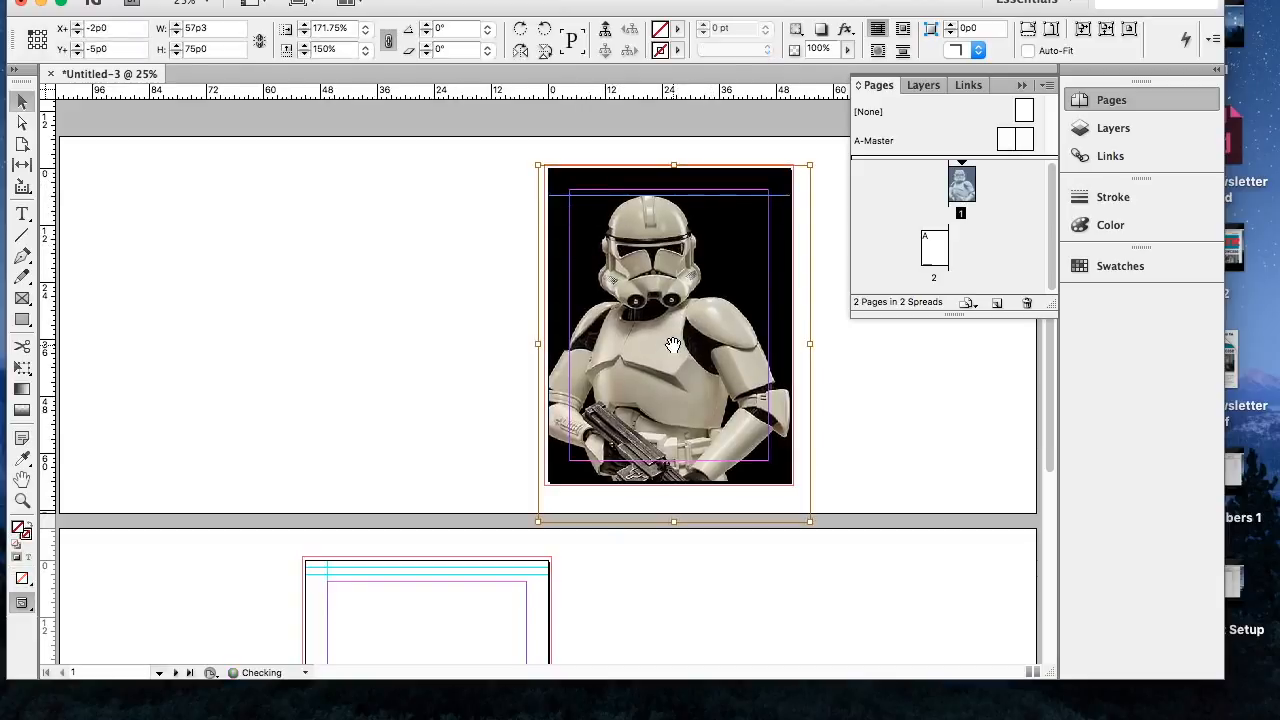
key("Down")
key("Down")
key("Down")
key("Down")
key("Down")
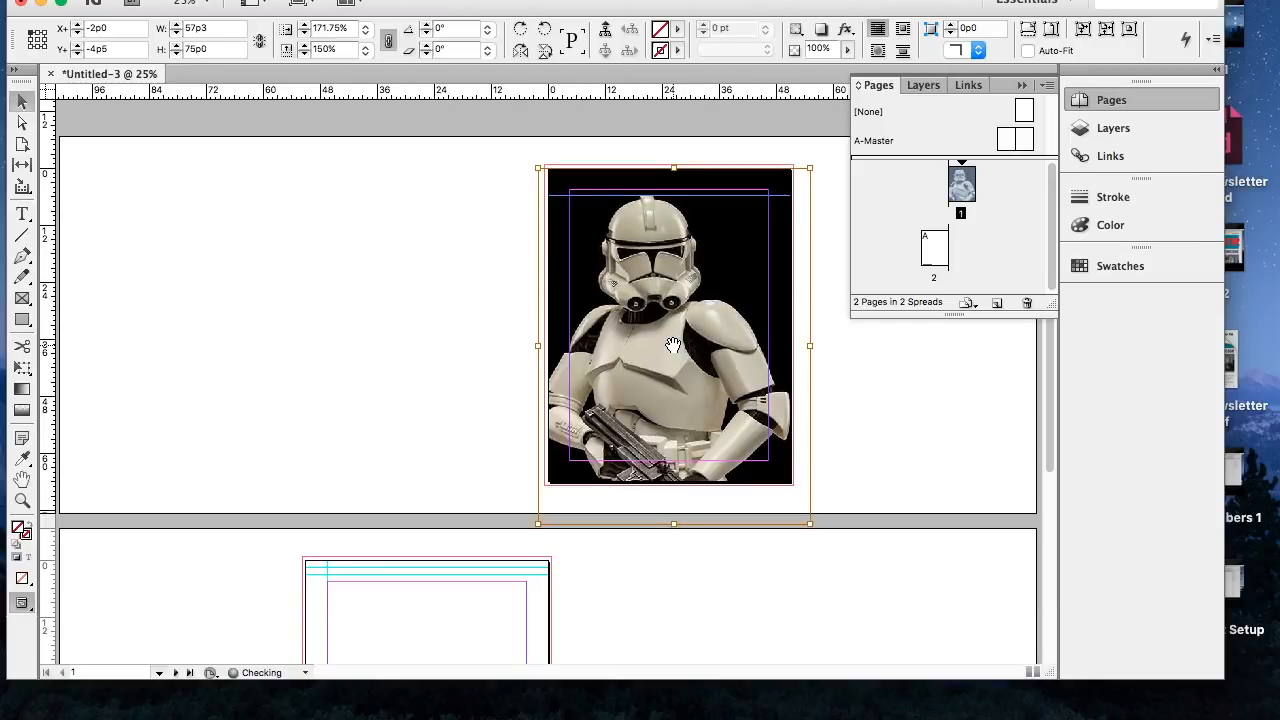
key("Down")
key("Down")
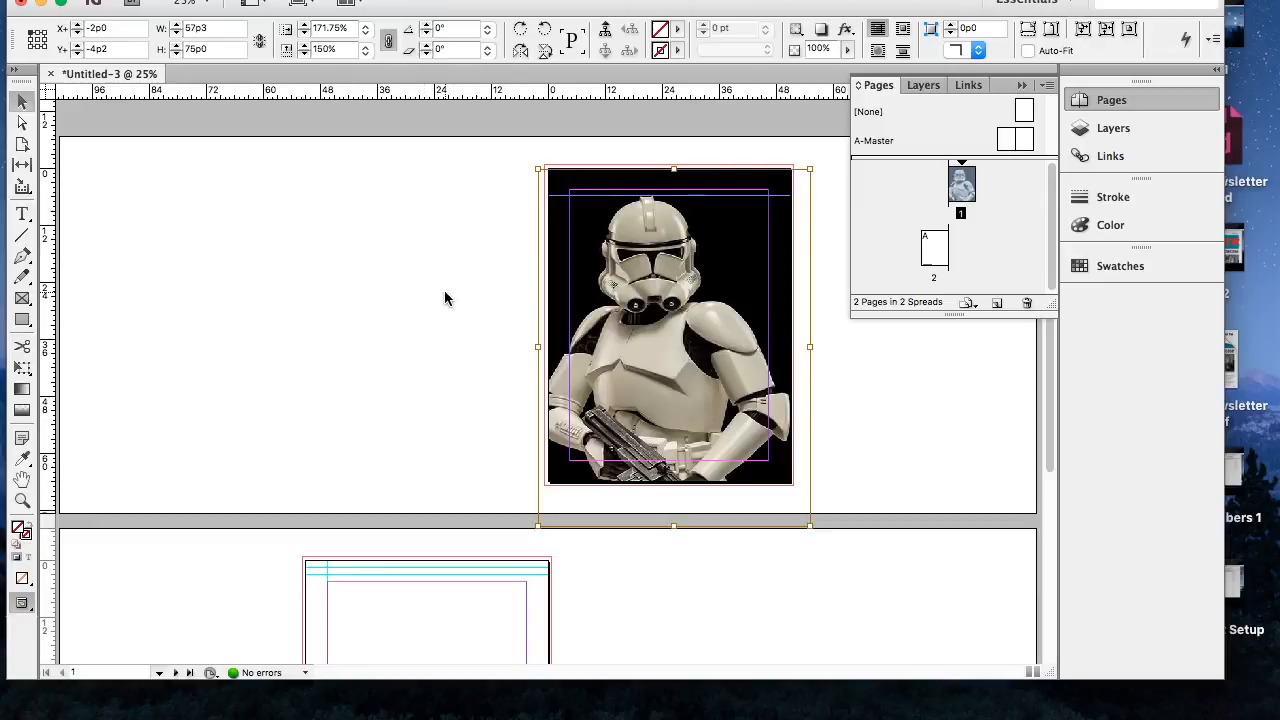
Draw a wide text frame on the pasteboard beside page 1 and set its type size to 30 pt.
left_click(30, 215)
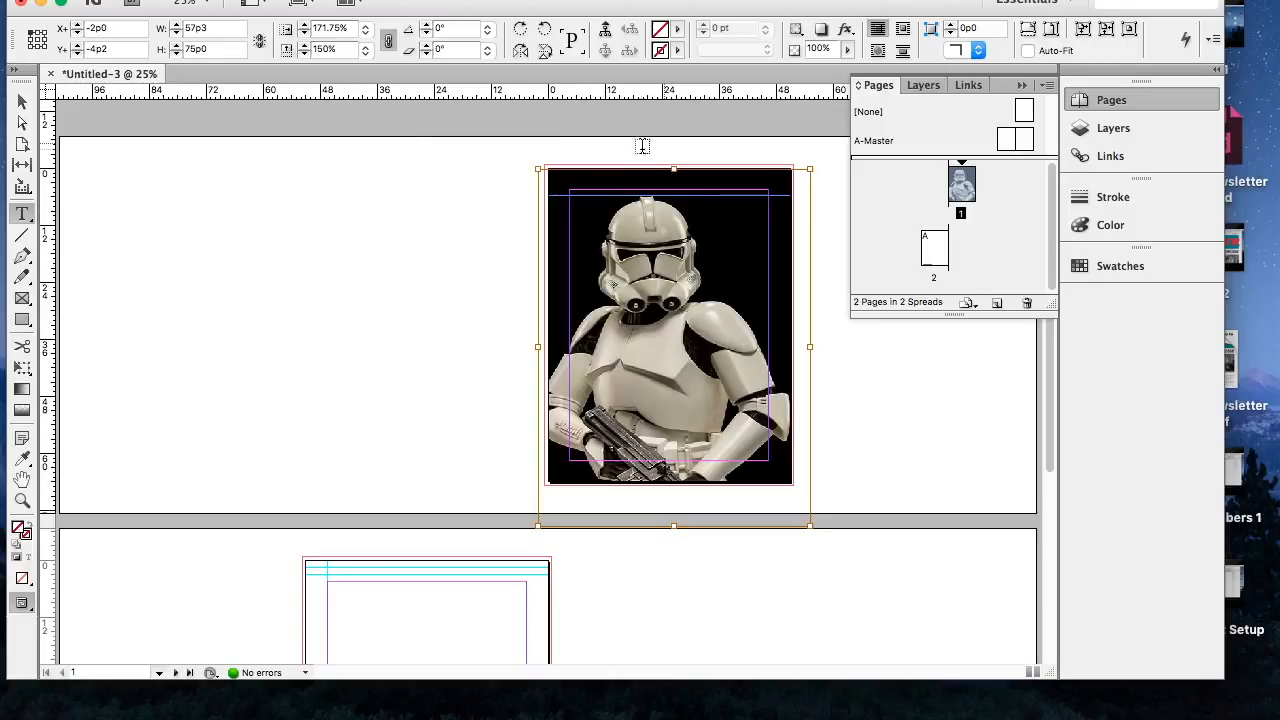
left_click_drag(280, 182, 506, 235)
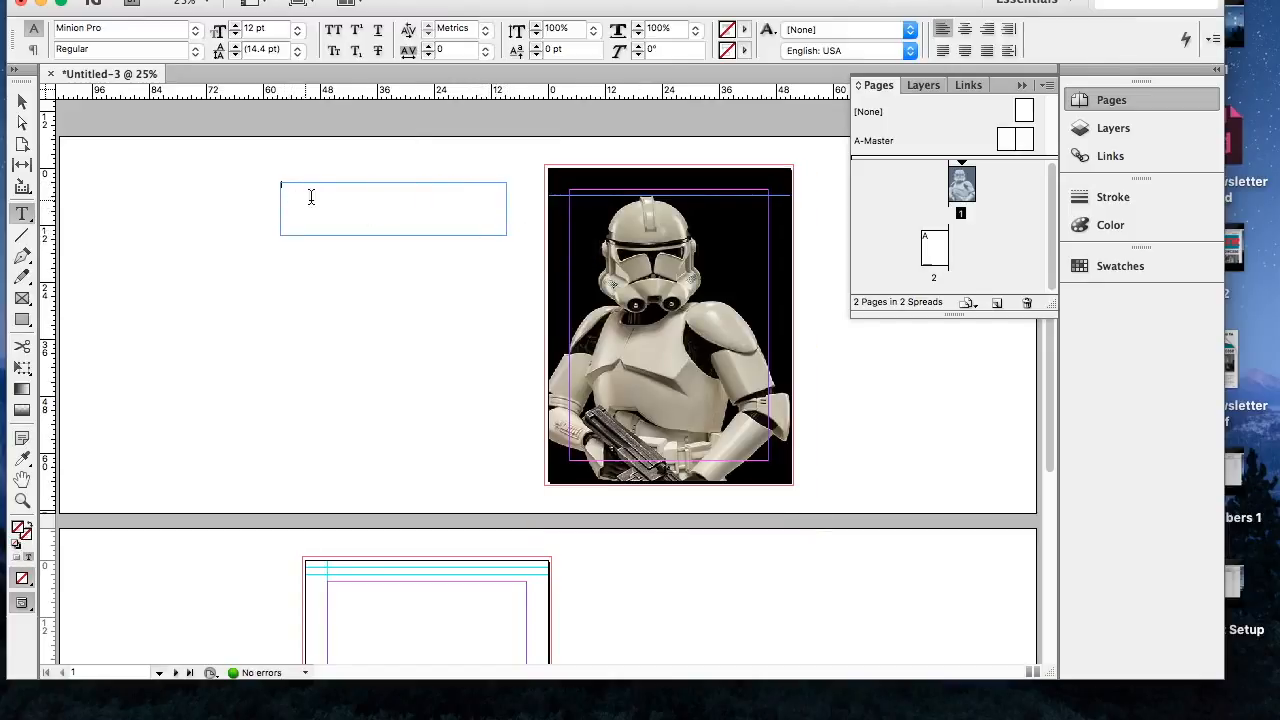
left_click(235, 25)
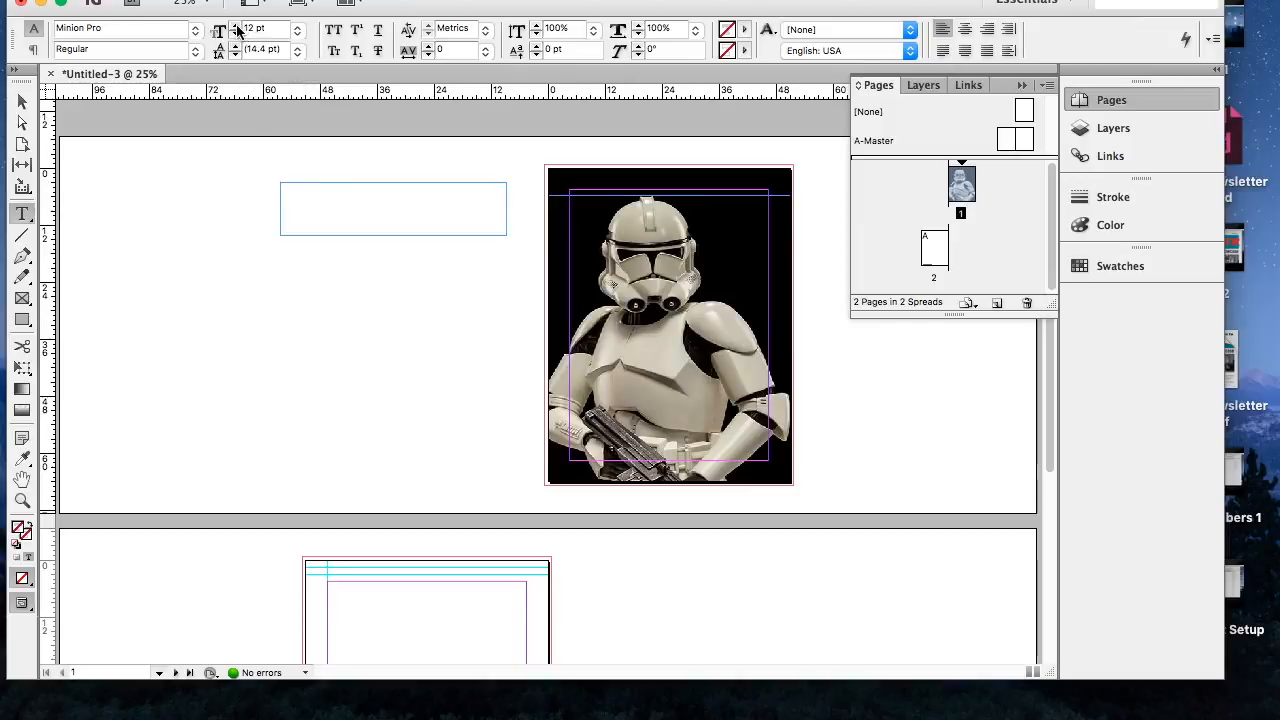
left_click(236, 26)
type("24")
key("Tab")
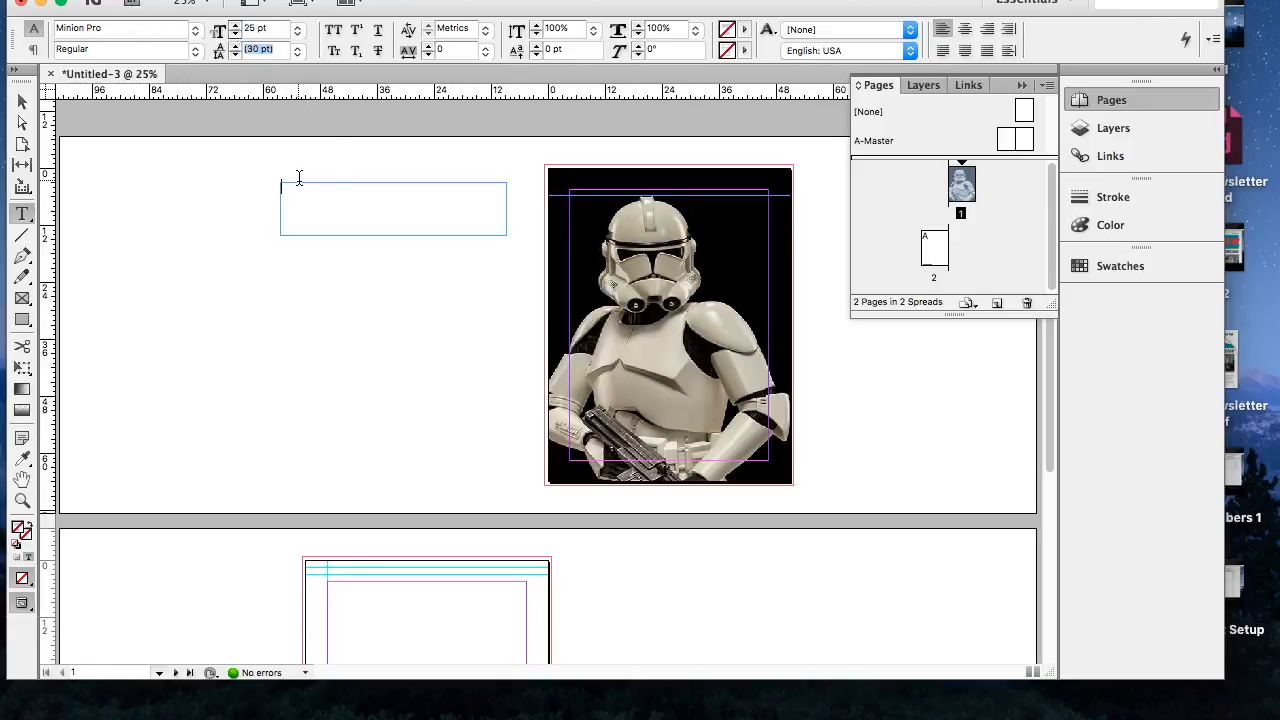
left_click(255, 28)
Set the text frame's font to Goudy Old Style Bold.
left_click(197, 33)
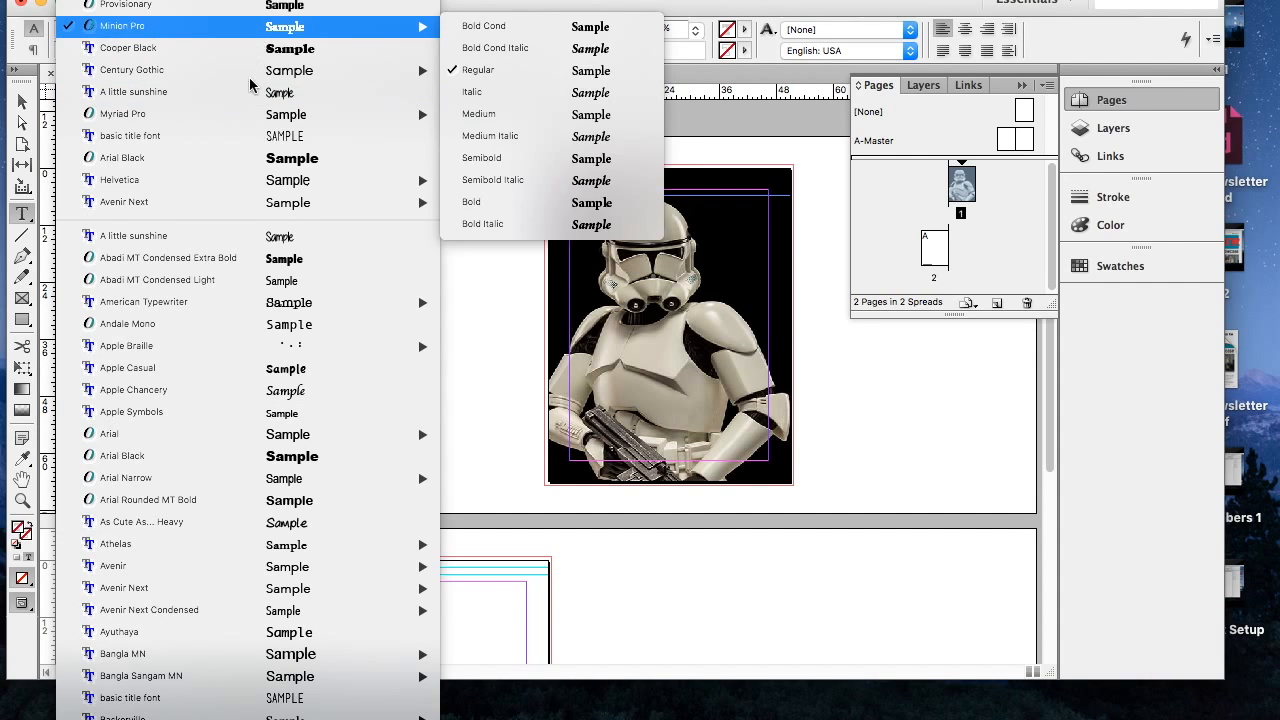
scroll(323, 494, "down", 15)
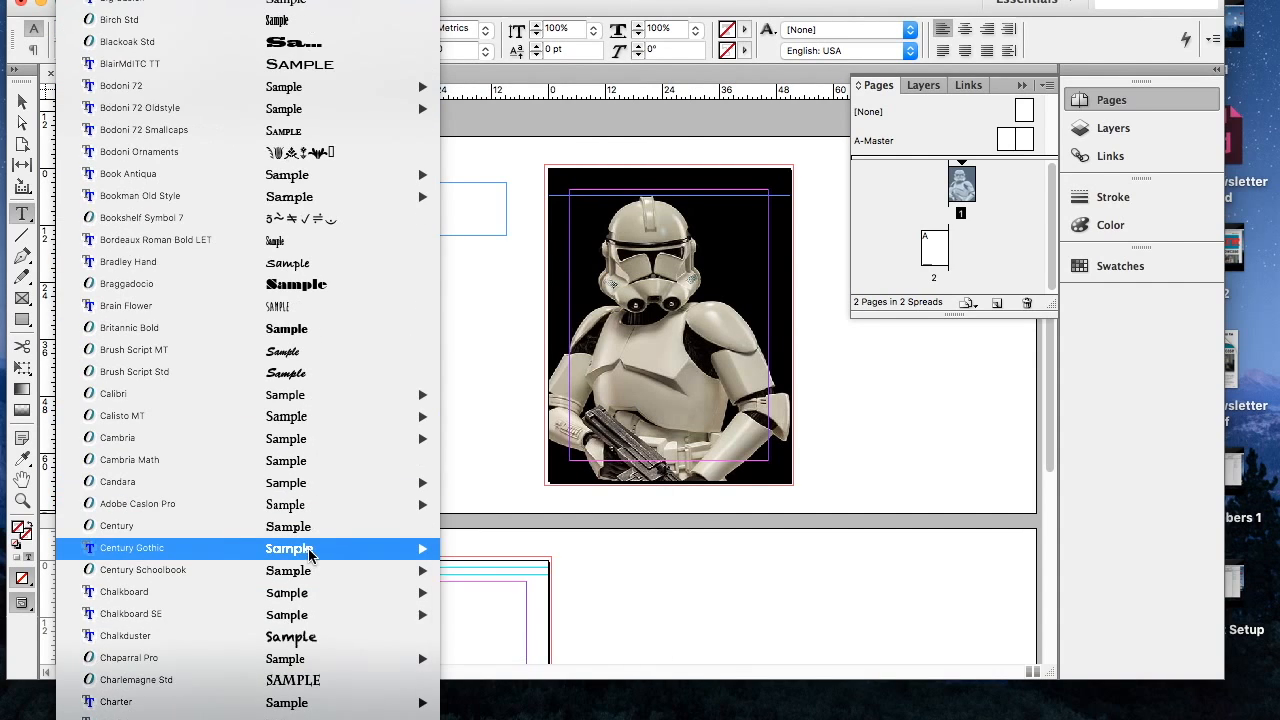
scroll(310, 557, "down", 10)
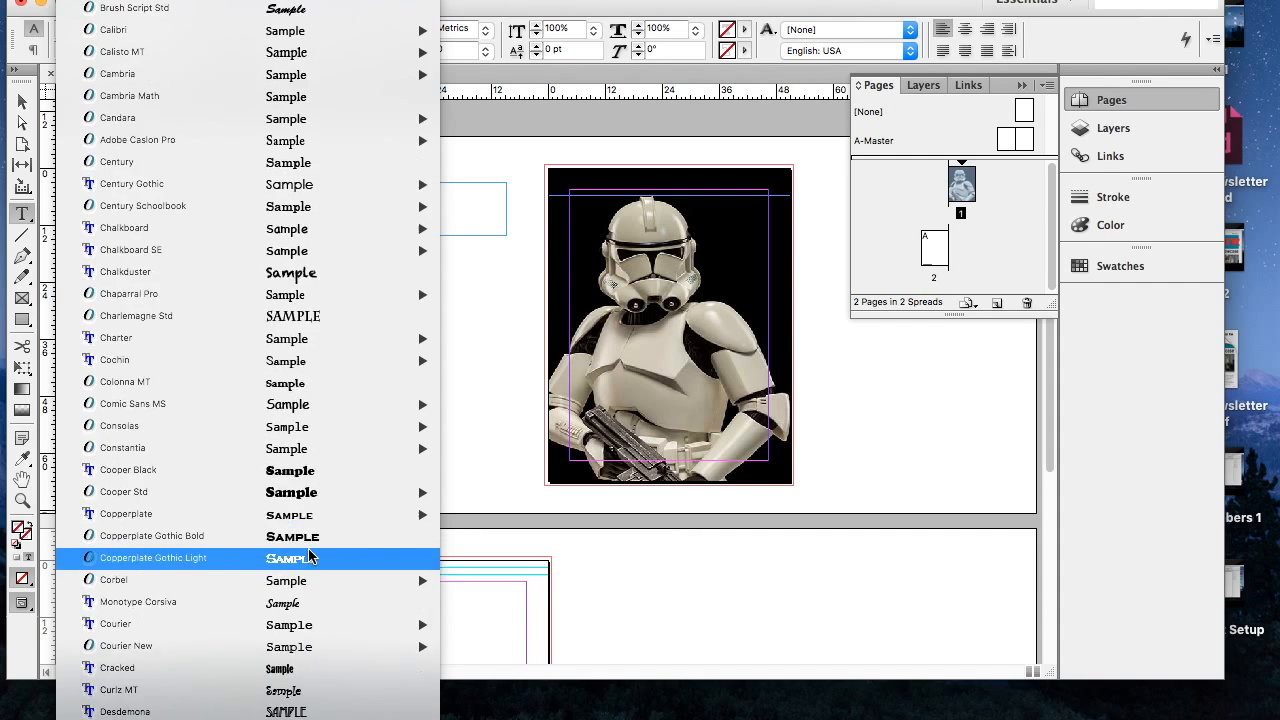
scroll(308, 548, "down", 10)
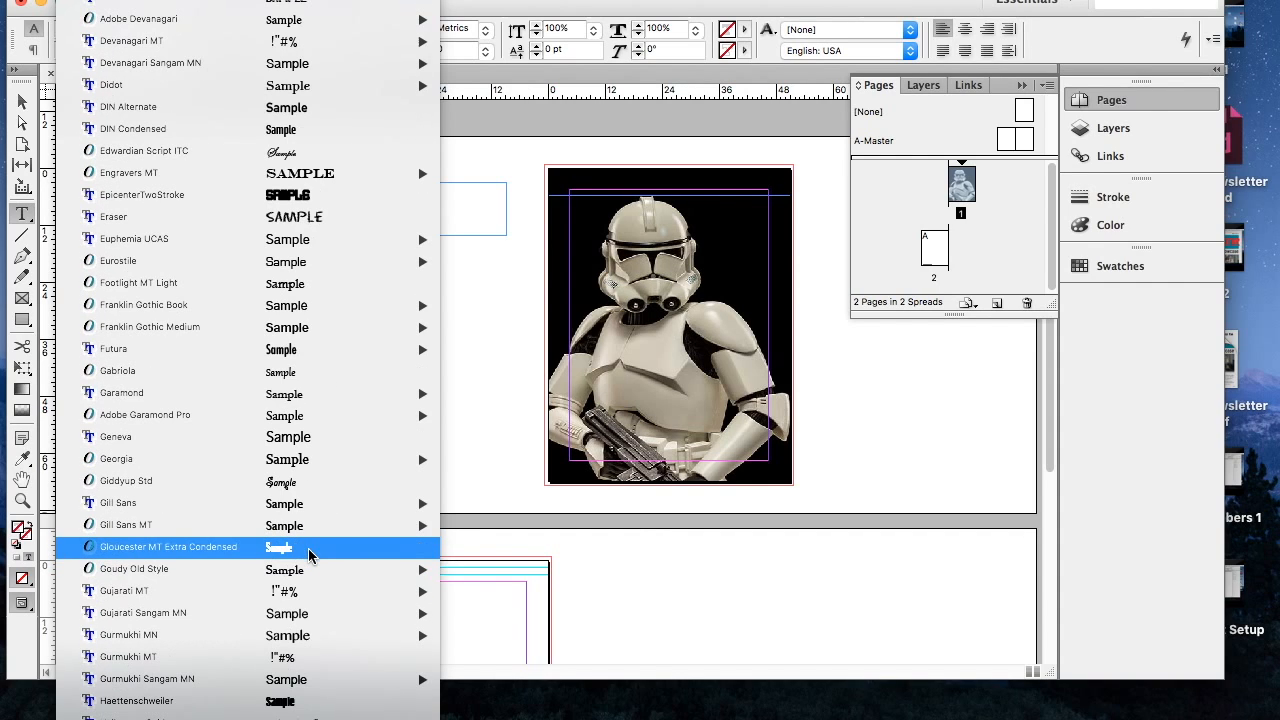
mouse_move(312, 578)
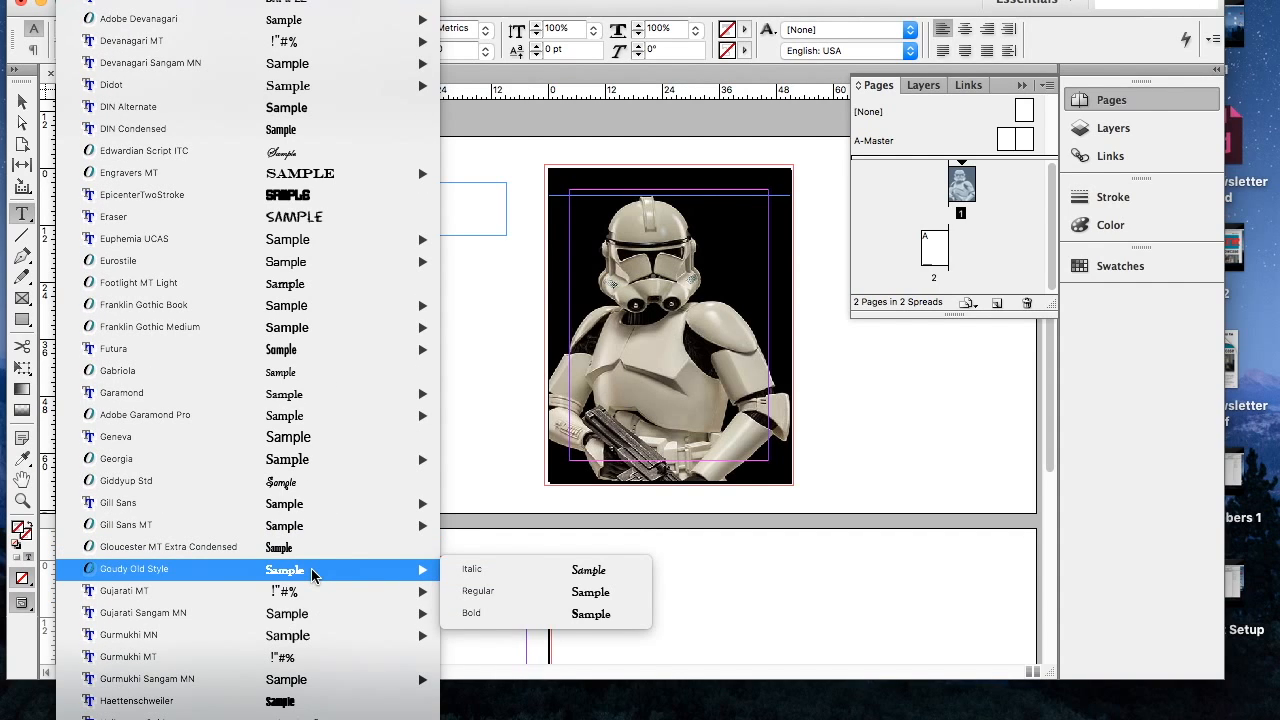
left_click(560, 614)
Enter the title "New Tech Journal" in the text frame.
type("N")
key("BackSpace")
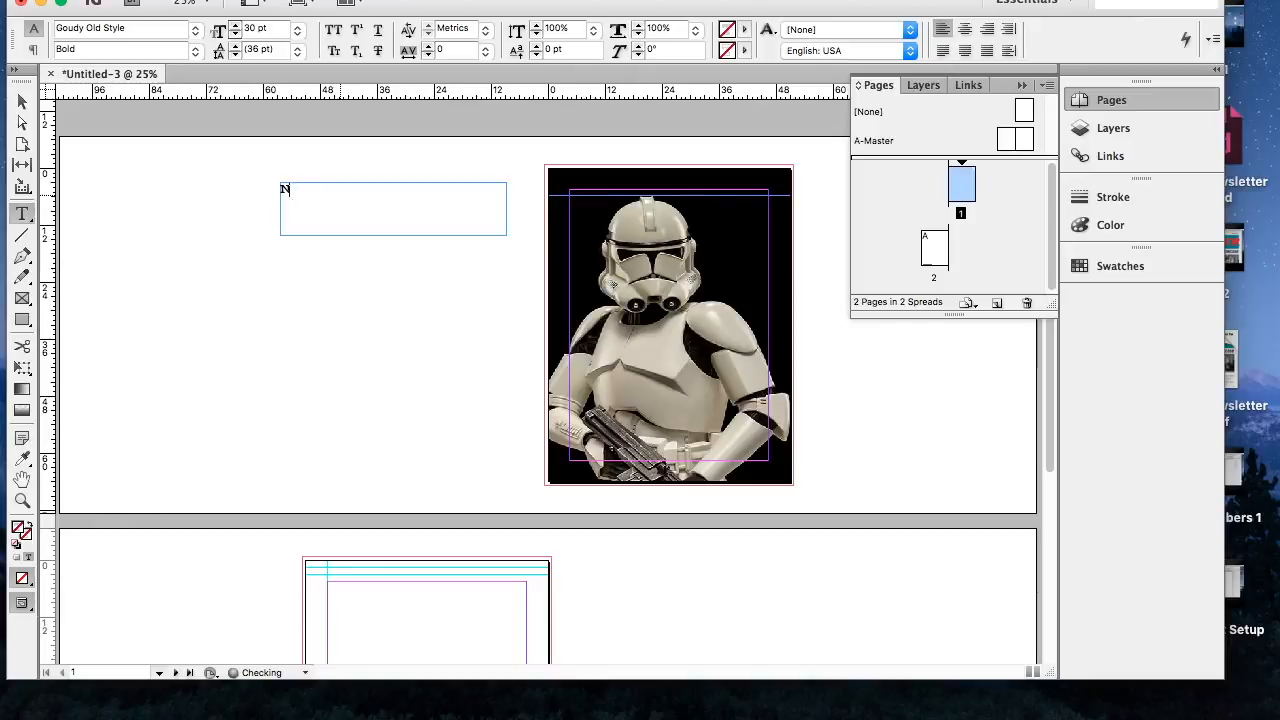
type("ew Tech Journal")
Enlarge the whole "New Tech Journal" title to 50 pt.
scroll(340, 201, "down", 5)
key("alt+super+0")
left_click_drag(316, 149, 98, 149)
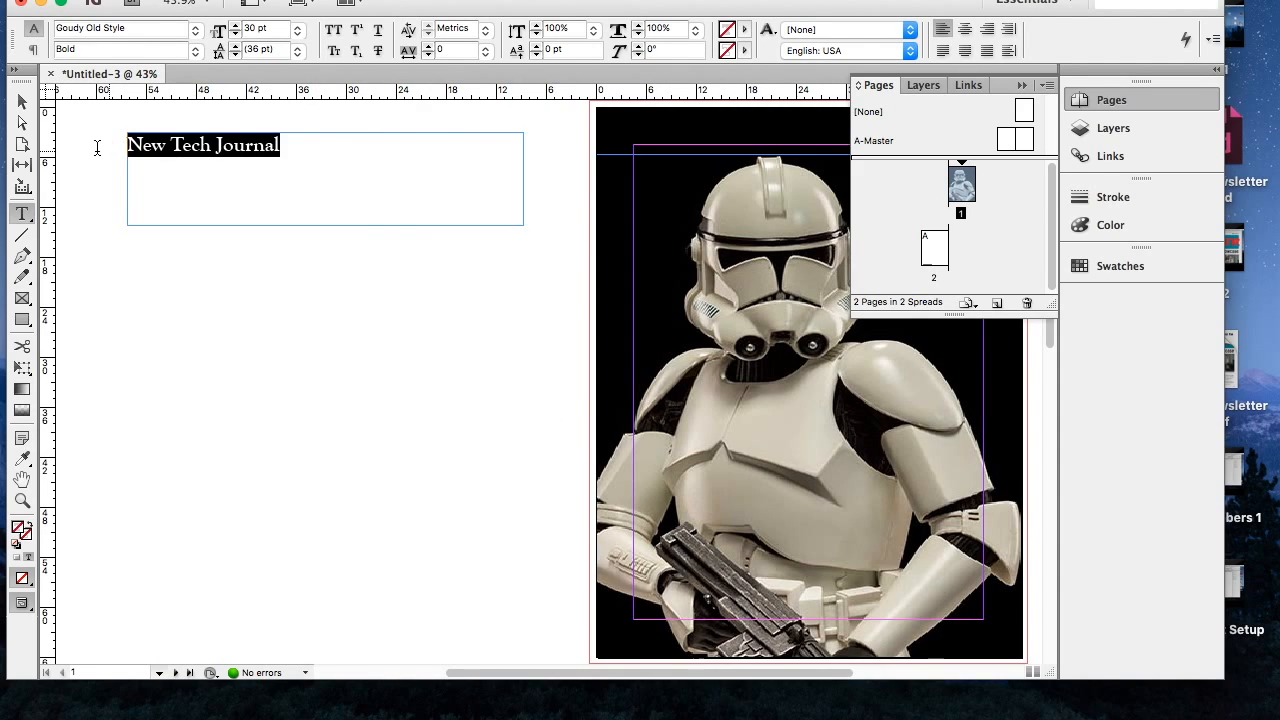
left_click(216, 33)
left_click(237, 29)
left_click(237, 29)
left_click(237, 29)
left_click(237, 29)
left_click(237, 29)
left_click(237, 29)
left_click(237, 29)
left_click(237, 29)
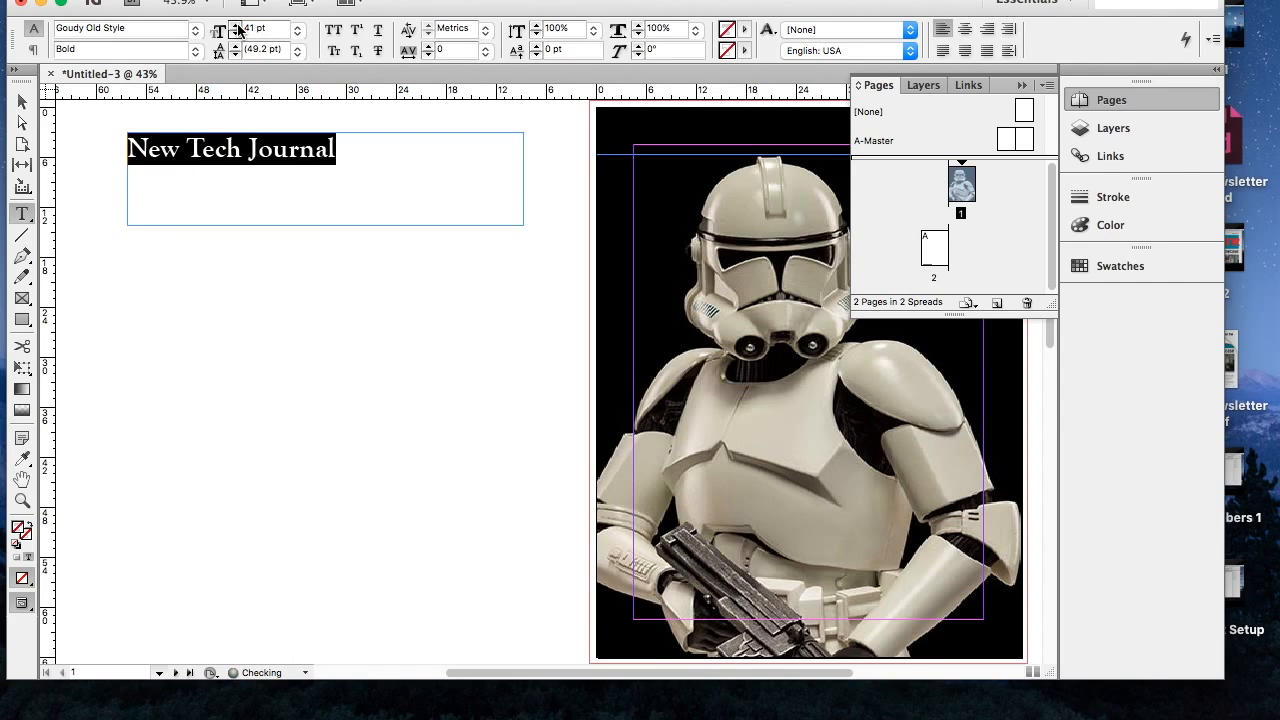
double_click(251, 30)
type("50")
key("Return")
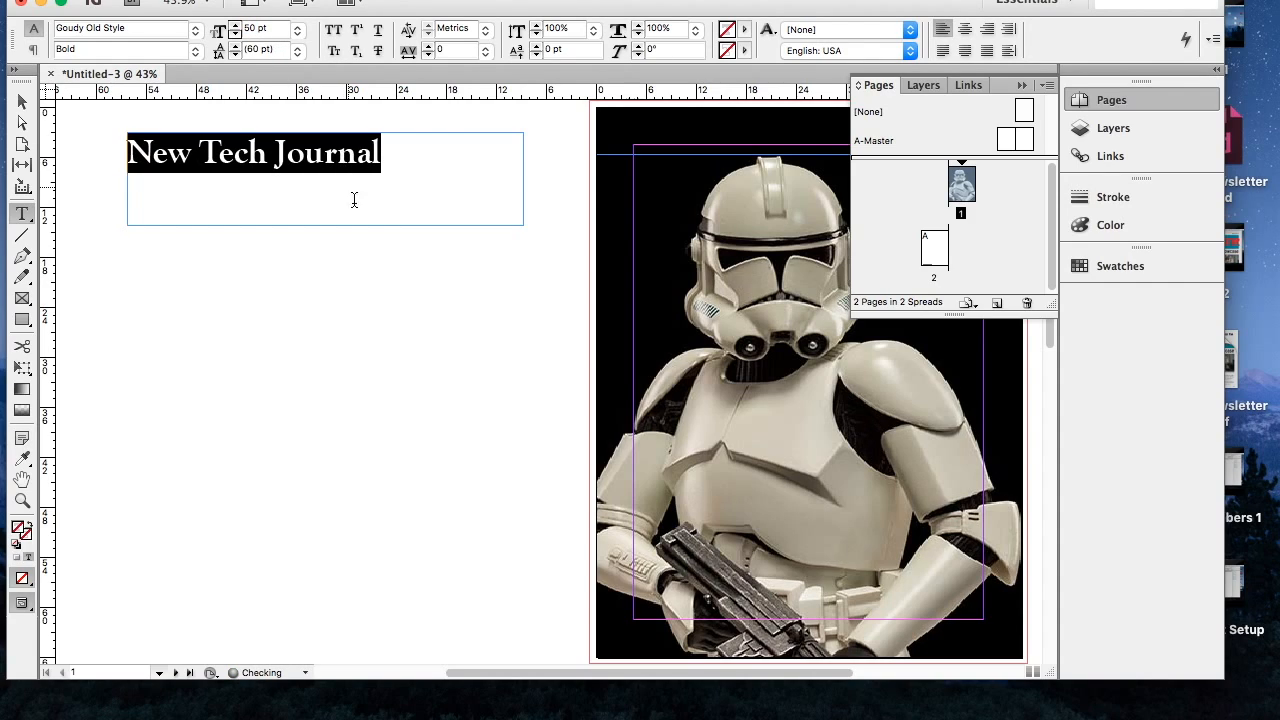
Center the title text and shorten its frame from below to a height of 4p6.
left_click(966, 30)
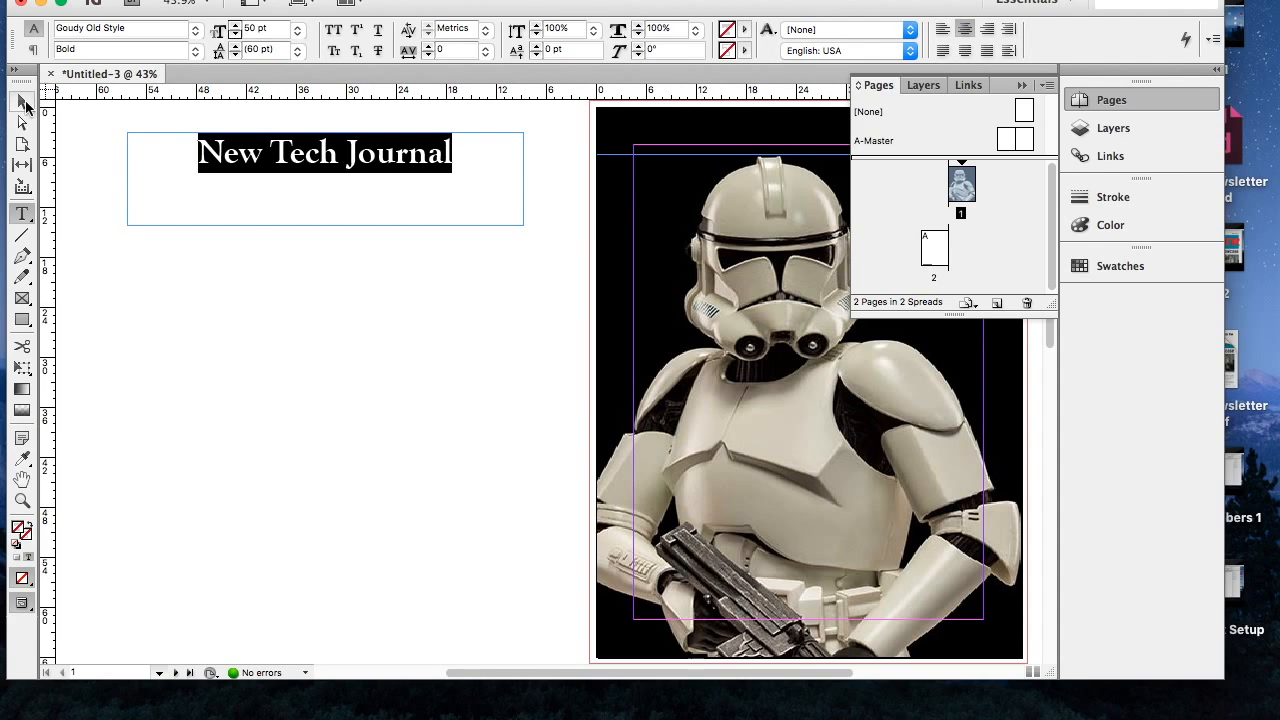
left_click(22, 101)
left_click_drag(325, 228, 322, 170)
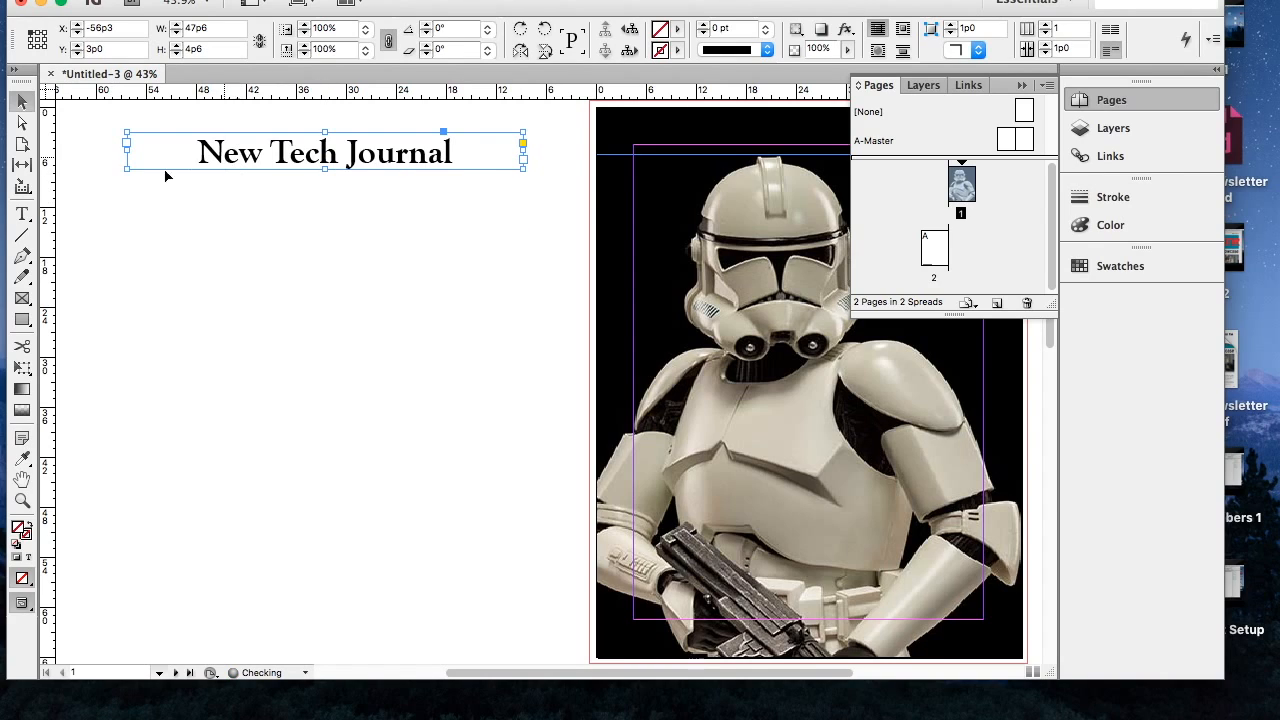
Apply the cyan swatch to the title text's stroke and redefine that swatch as C=12 M=85 Y=42 K=0.
scroll(363, 205, "right", 5)
scroll(216, 191, "left", 8)
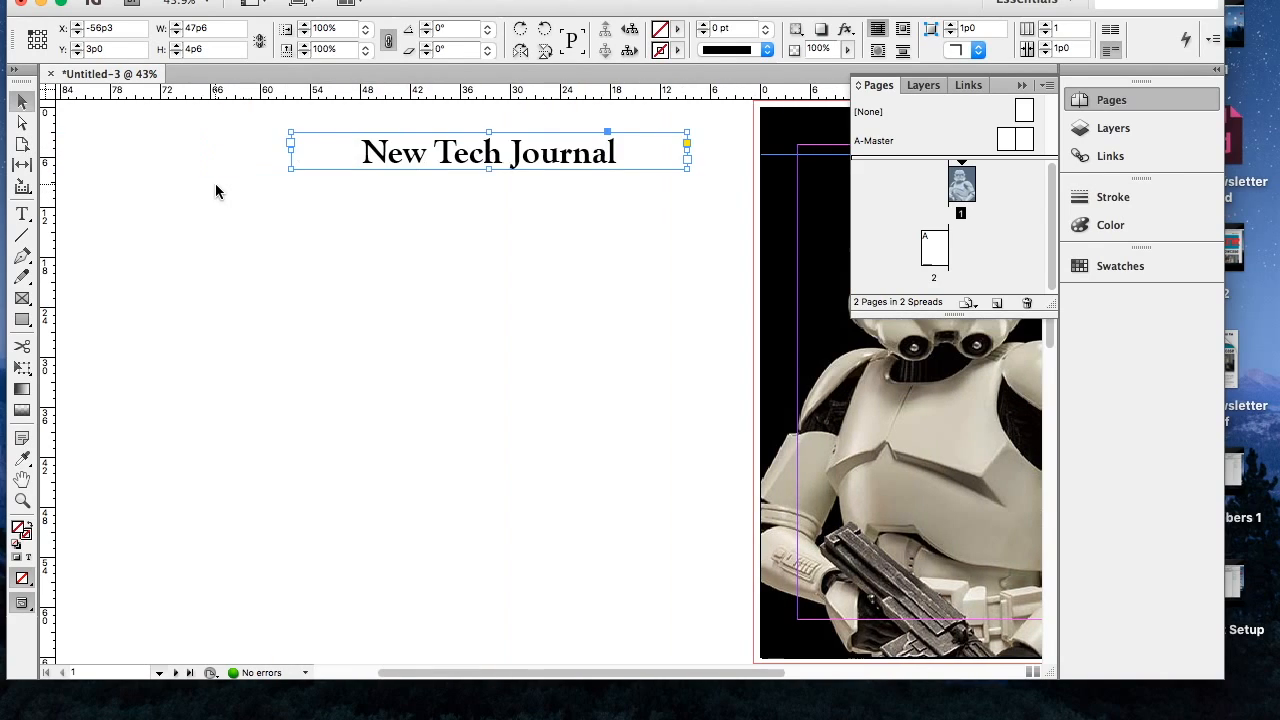
double_click(470, 155)
triple_click(470, 152)
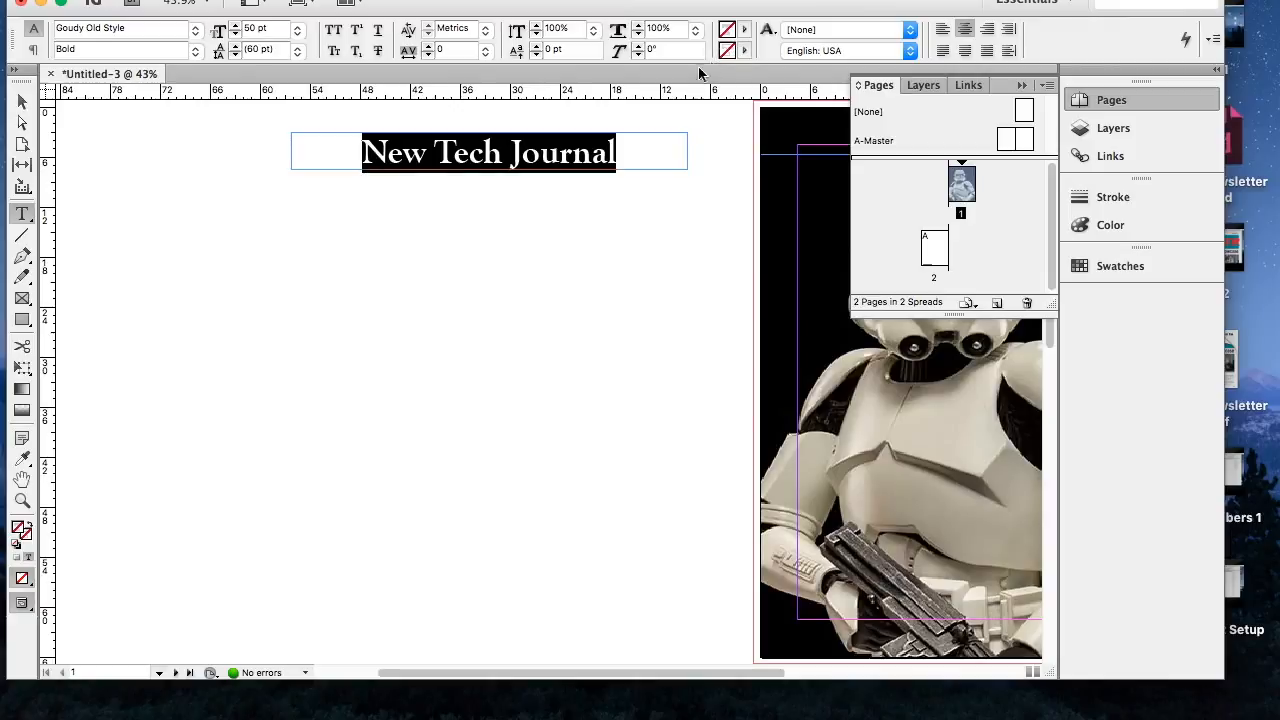
left_click(742, 51)
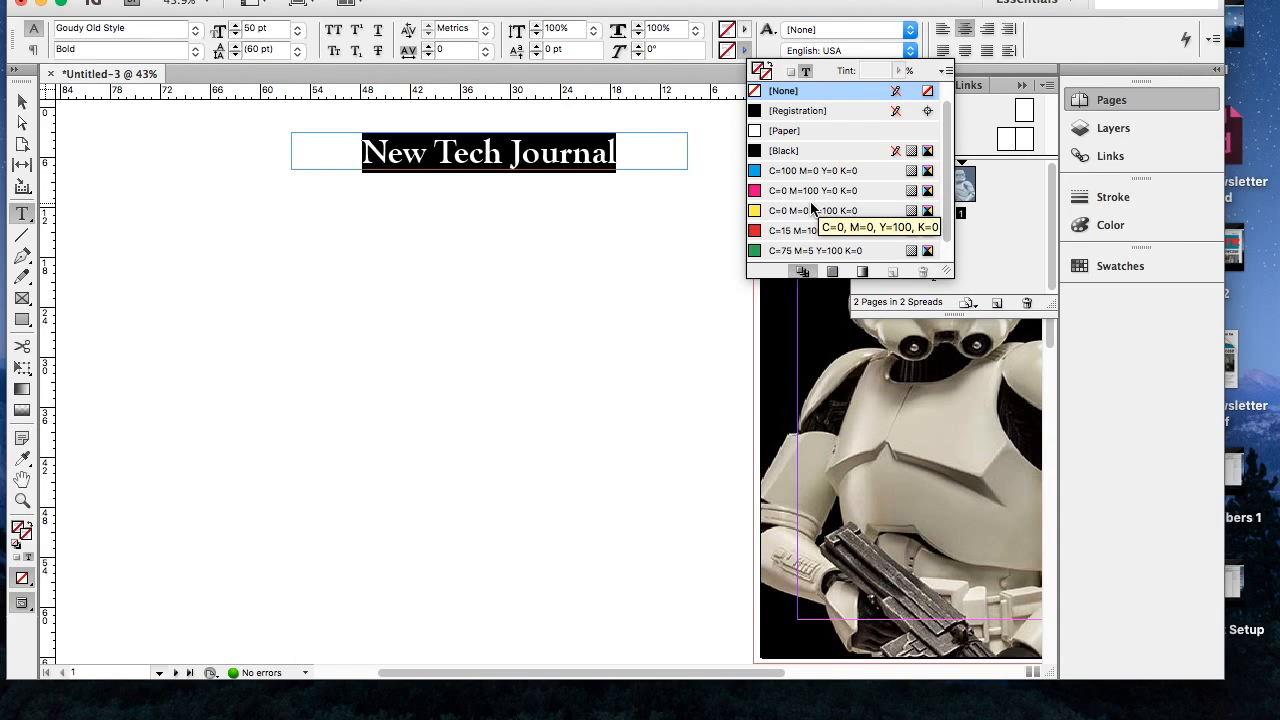
double_click(928, 173)
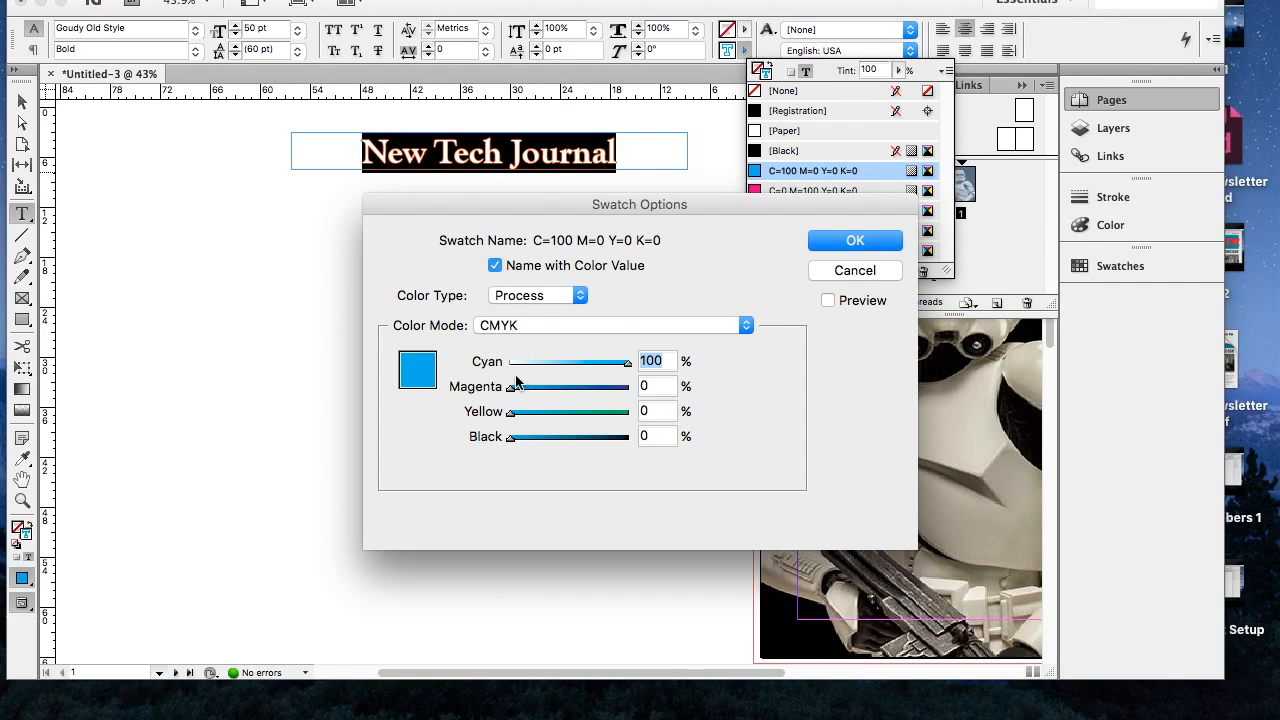
left_click_drag(508, 393, 612, 414)
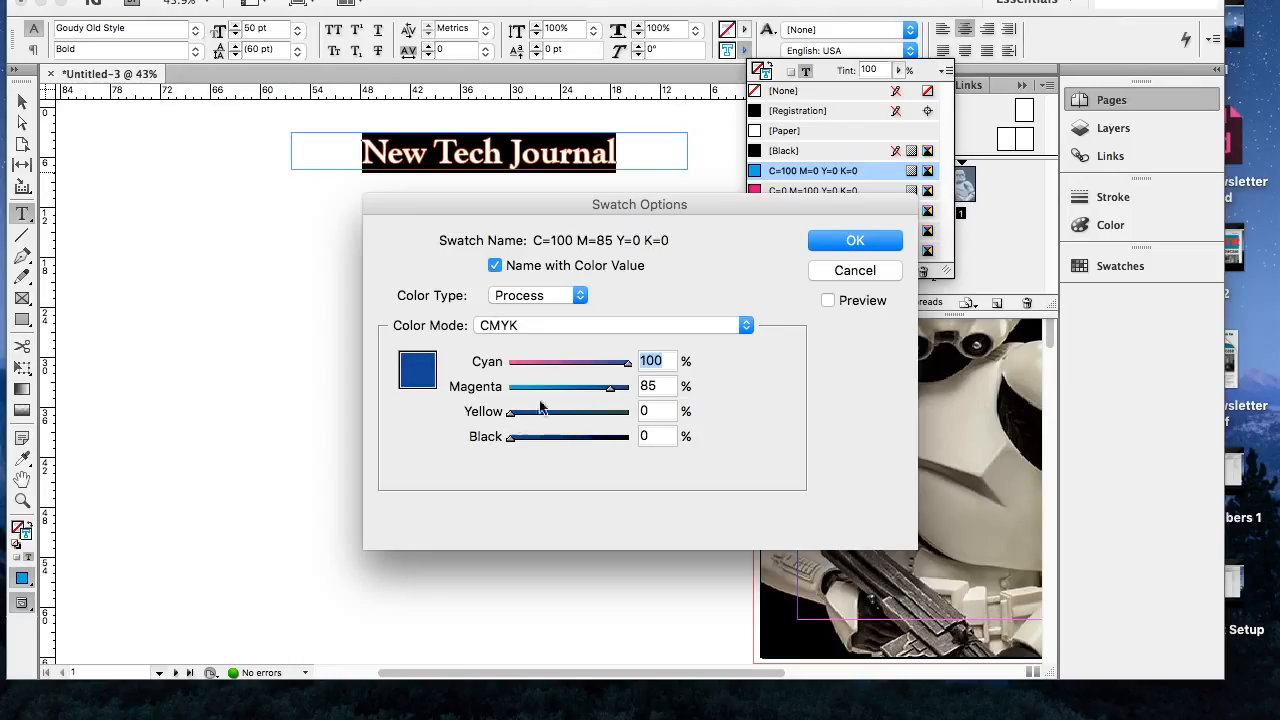
mouse_move(627, 364)
left_mouse_down()
mouse_move(606, 367)
mouse_move(617, 367)
left_mouse_up()
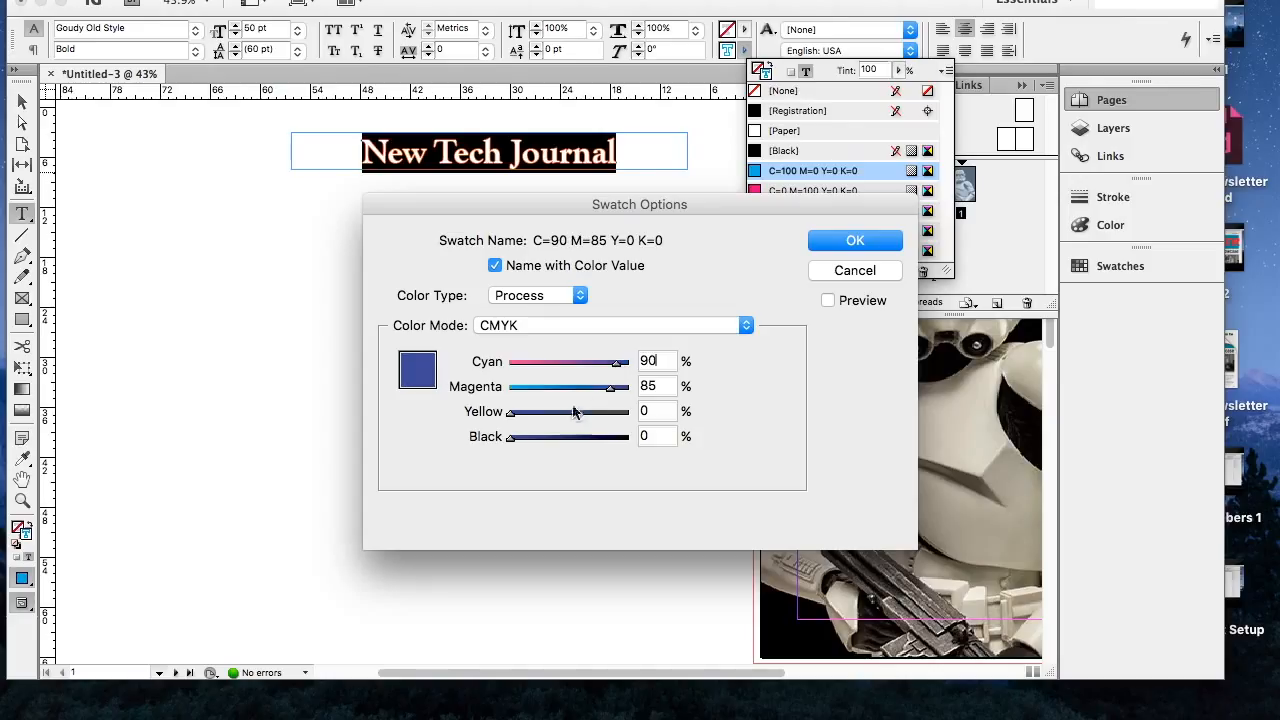
left_click_drag(512, 415, 561, 424)
left_click_drag(618, 363, 523, 371)
left_click(851, 241)
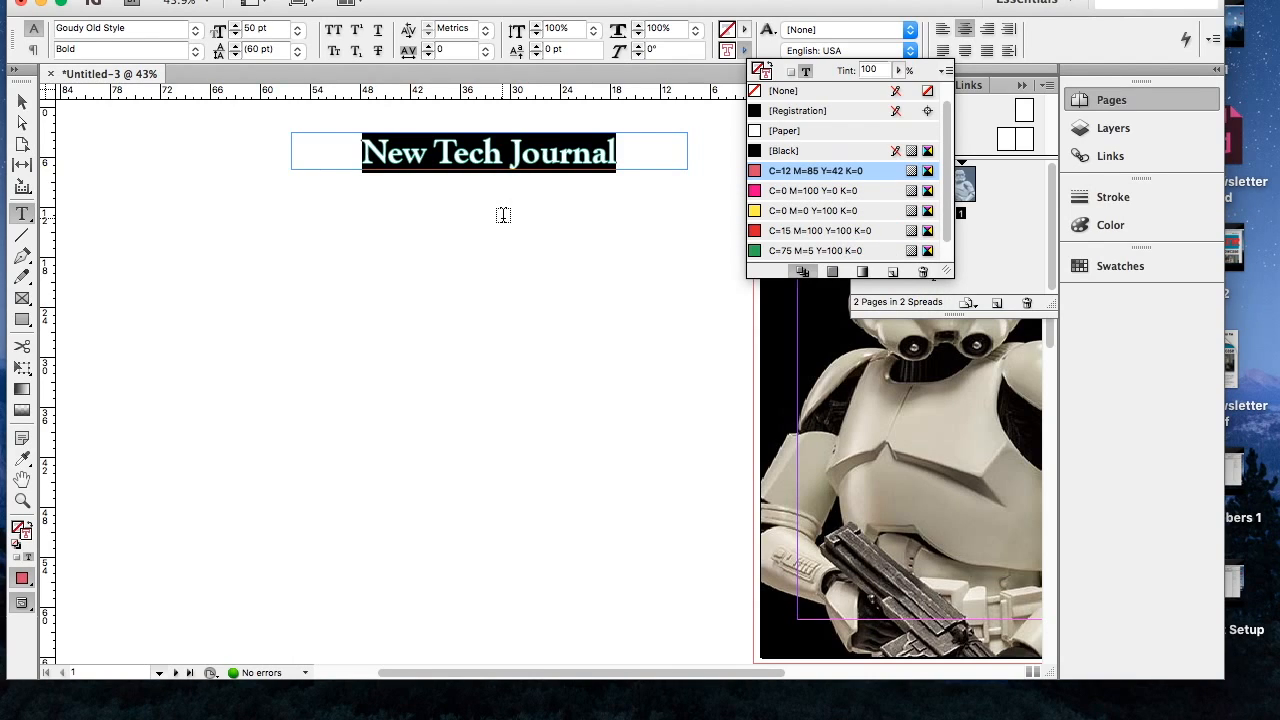
left_click(741, 54)
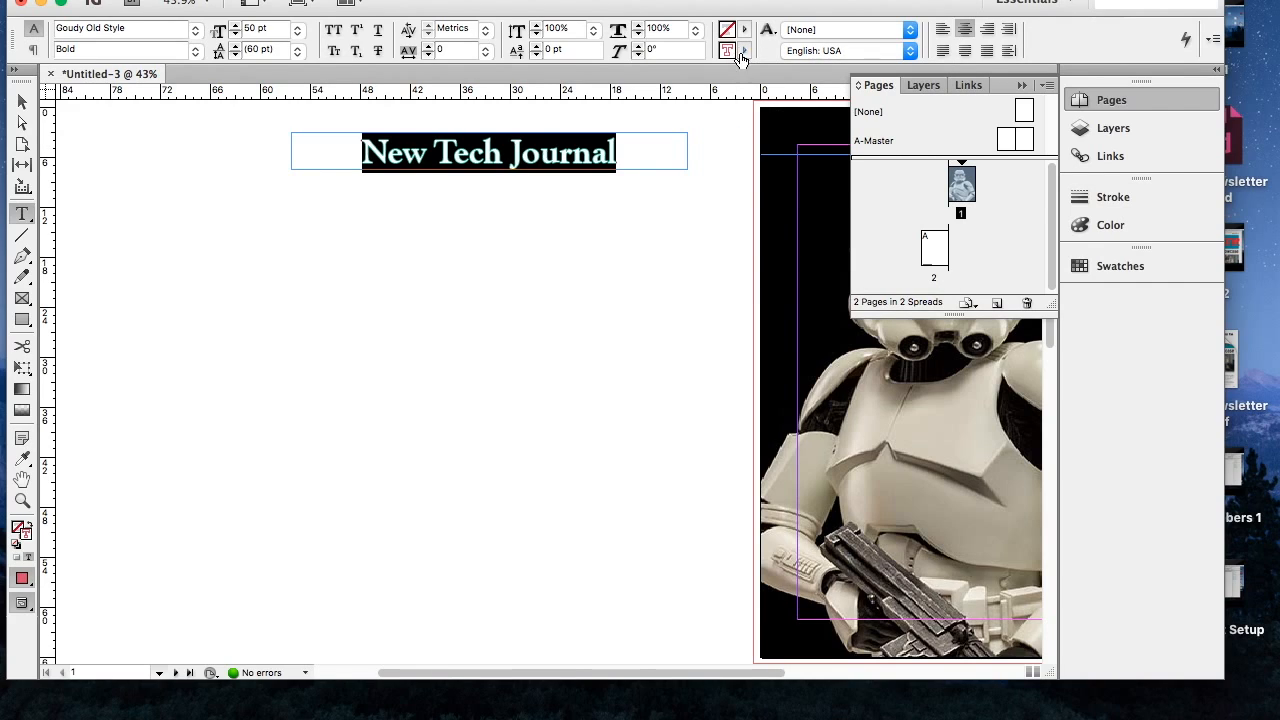
Move the "New Tech Journal" title frame from the pasteboard onto page 1's black strip, at about X 1p1.5, Y 0p7.5.
scroll(582, 237, "right", 10)
scroll(582, 237, "up", 1)
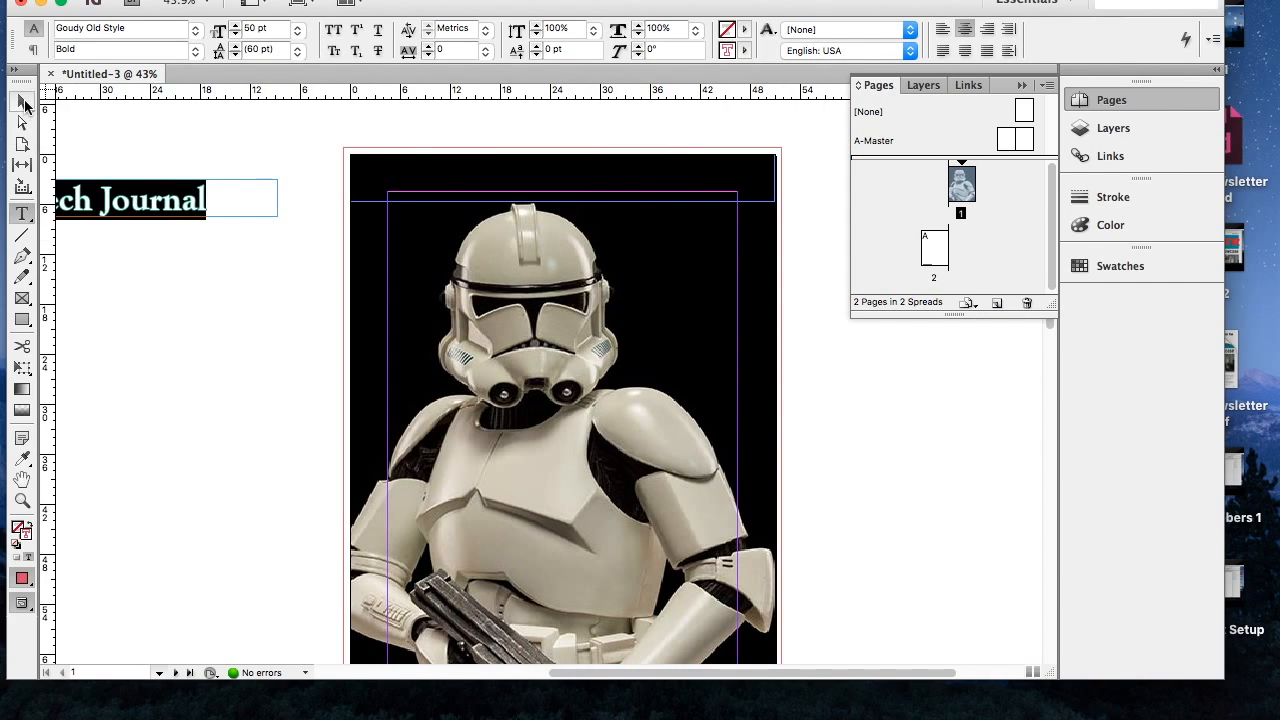
left_click(22, 100)
left_click_drag(145, 202, 615, 183)
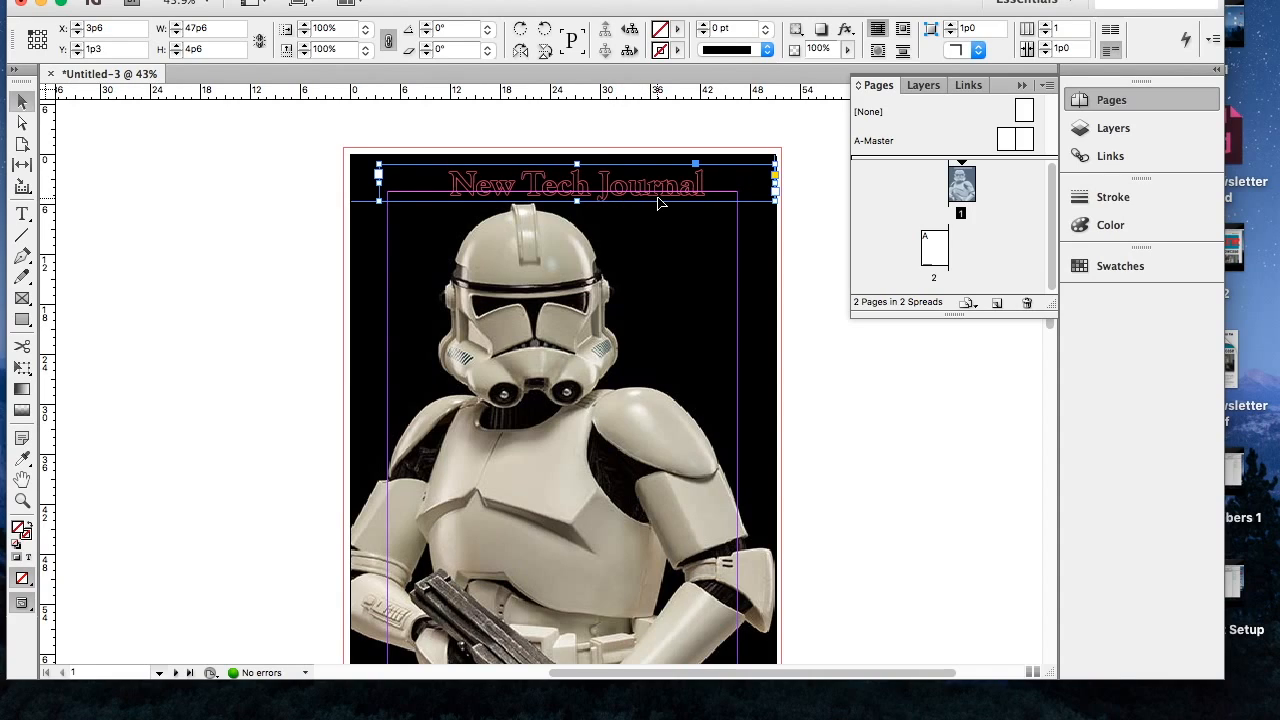
left_click_drag(650, 187, 556, 183)
left_click(600, 131)
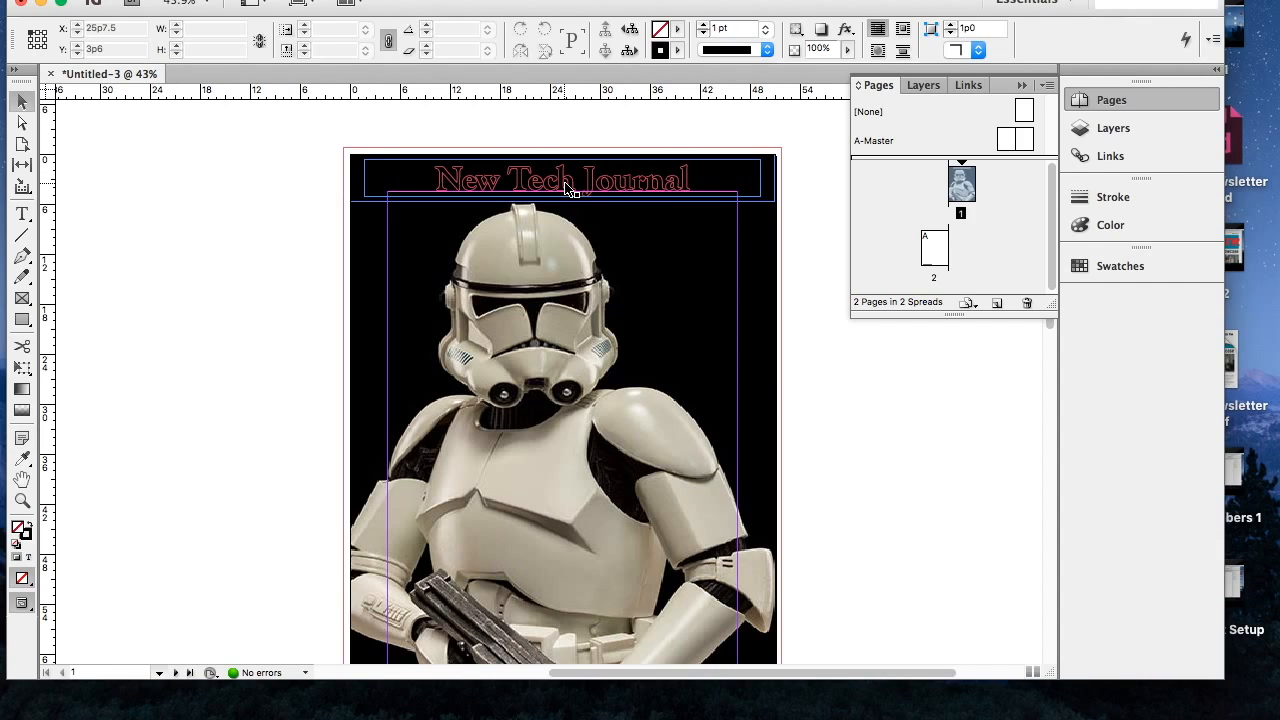
left_click_drag(562, 187, 558, 190)
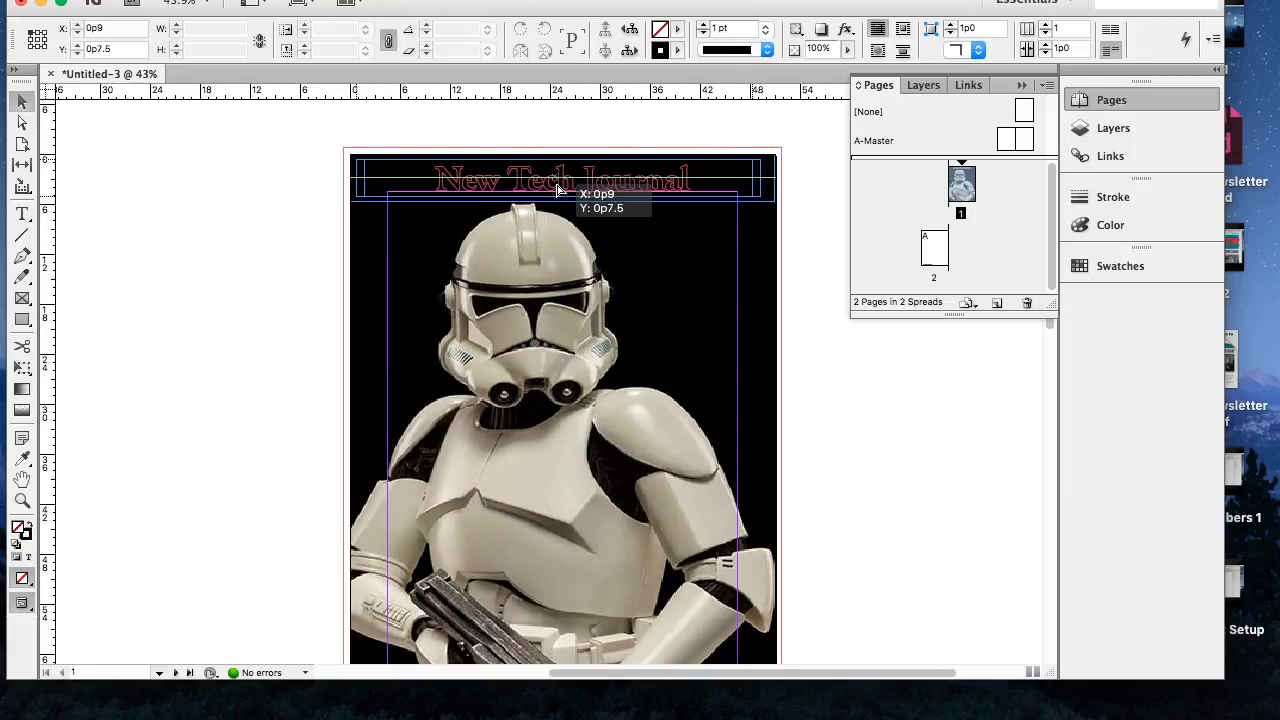
left_click_drag(558, 190, 562, 189)
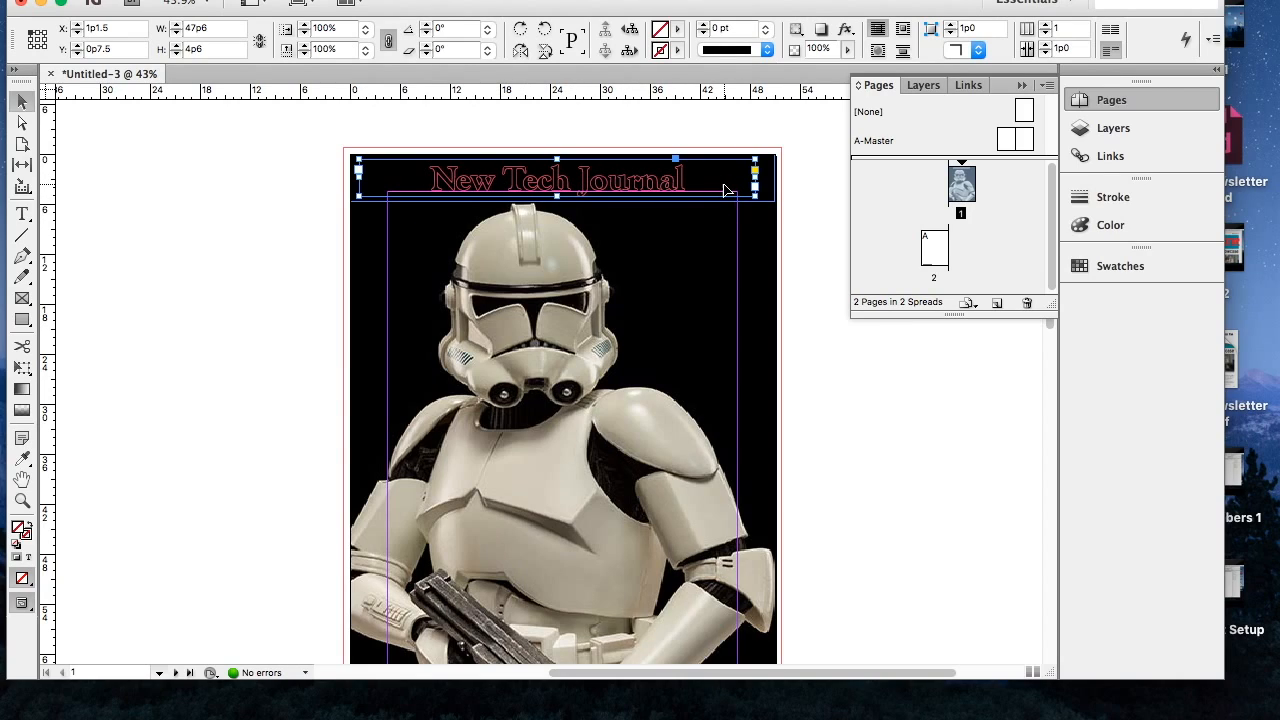
double_click(433, 180)
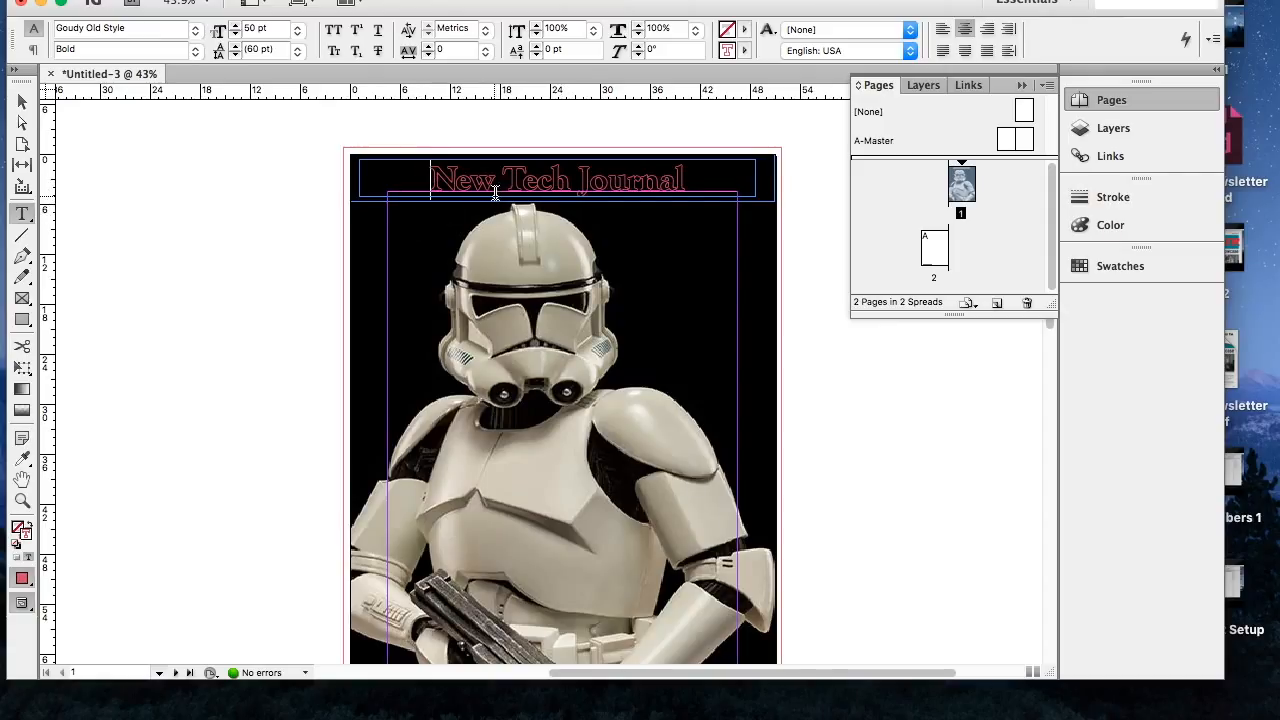
left_click_drag(425, 185, 722, 207)
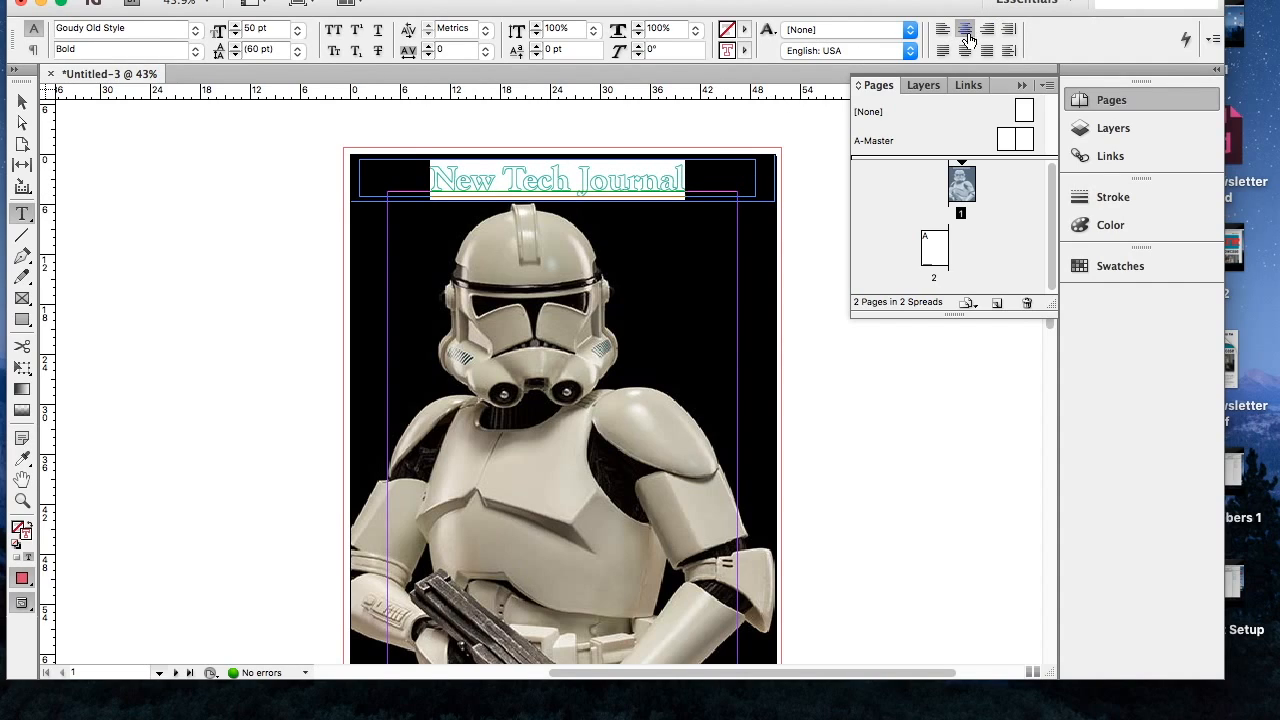
left_click(22, 101)
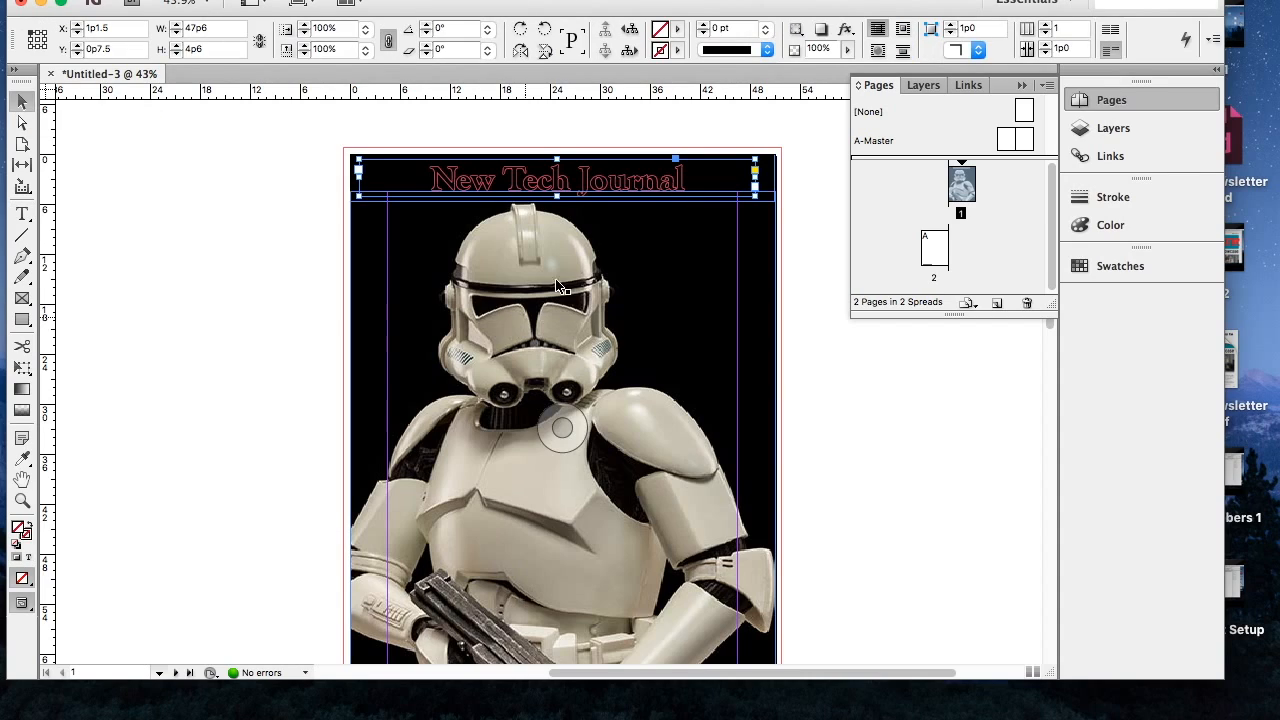
Turn on Overprint Preview for the cover and deselect the title frame.
scroll(654, 251, "down", 2)
scroll(656, 252, "up", 3)
scroll(655, 255, "down", 2)
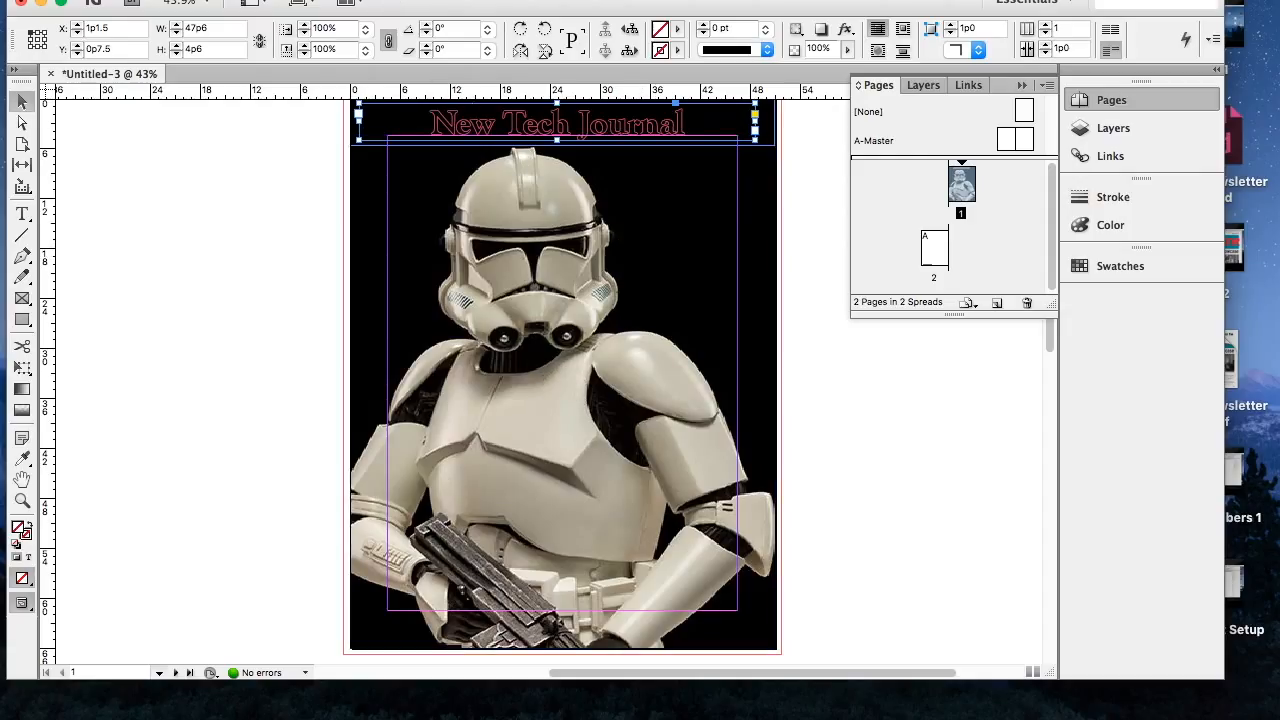
left_click(450, 1)
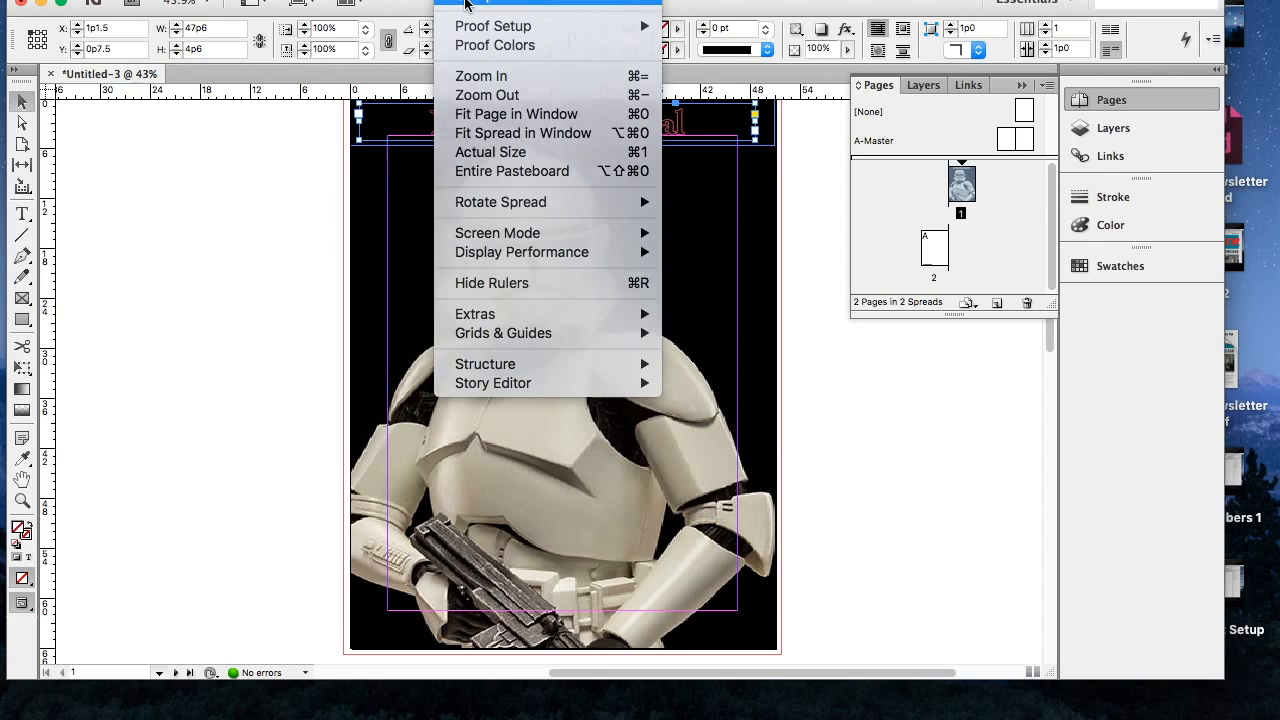
left_click(465, 4)
left_click(291, 297)
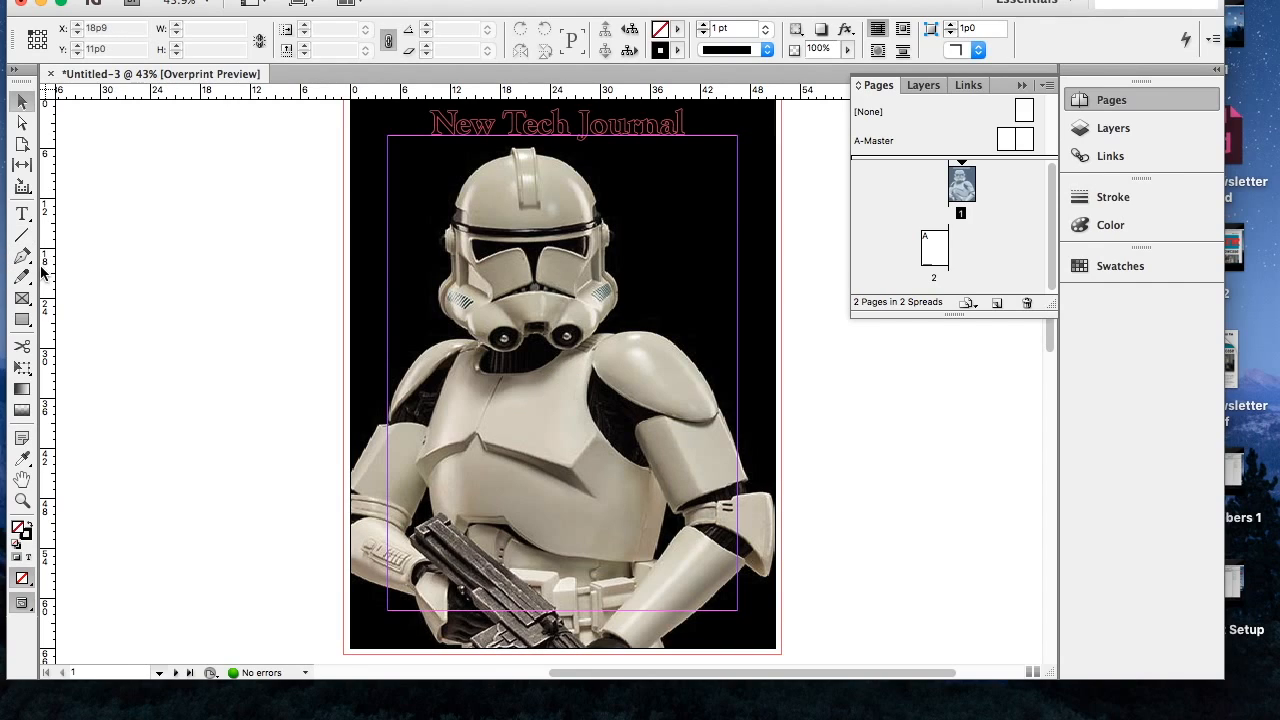
Create a text frame on the pasteboard beside page 1 and enter "The stormtroopers among us.".
left_click(22, 213)
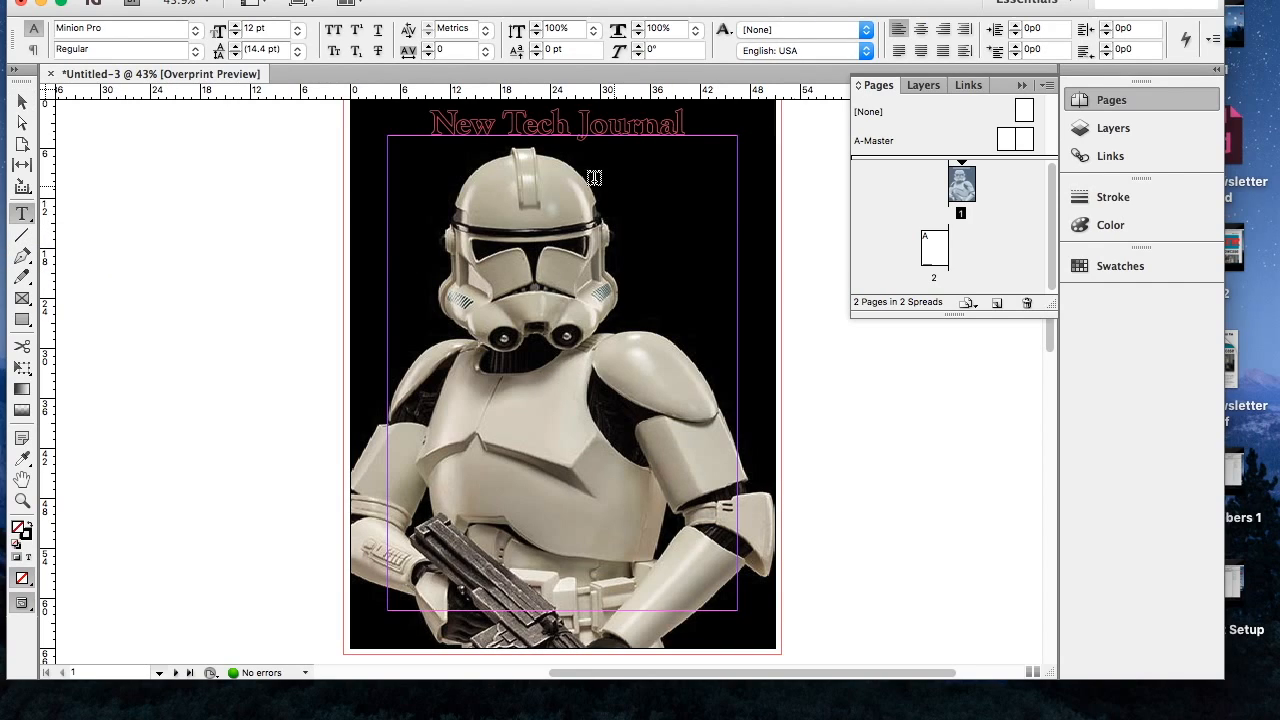
left_click_drag(108, 177, 291, 236)
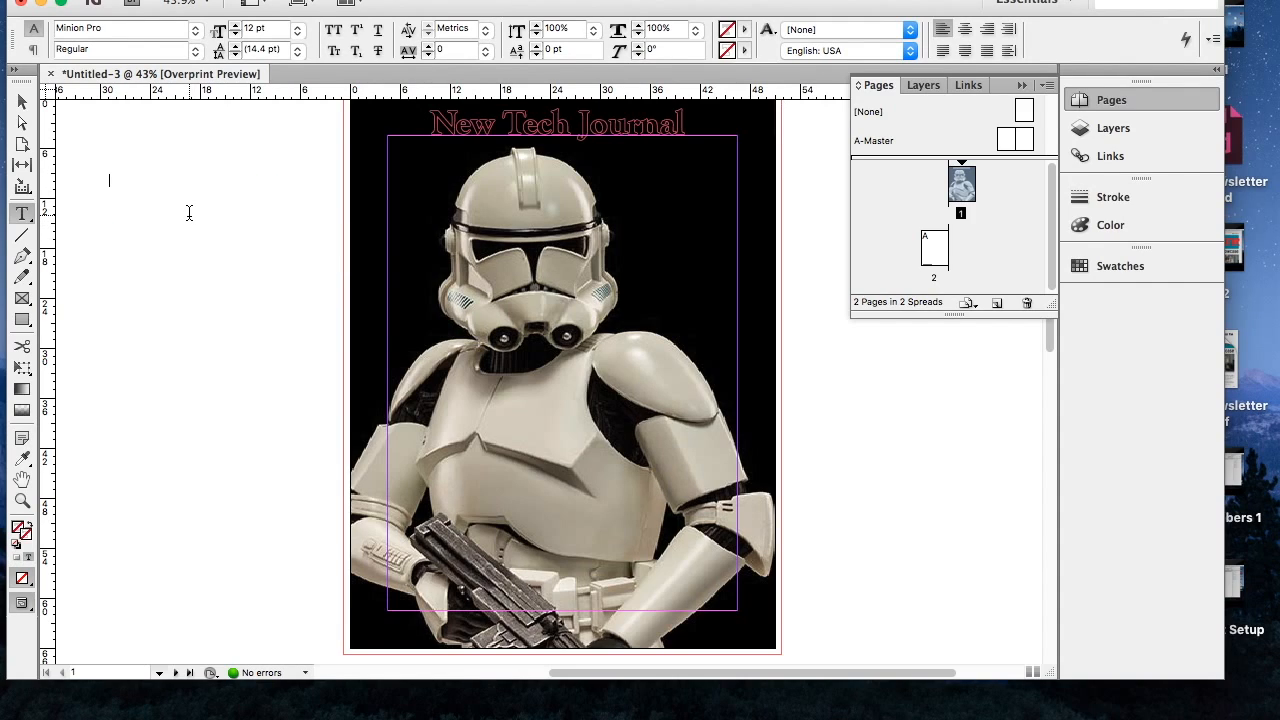
type("The stoormtroopers among us.")
Format the whole "The stormtroopers among us." line as 14 pt Bold.
left_click_drag(208, 181, 106, 180)
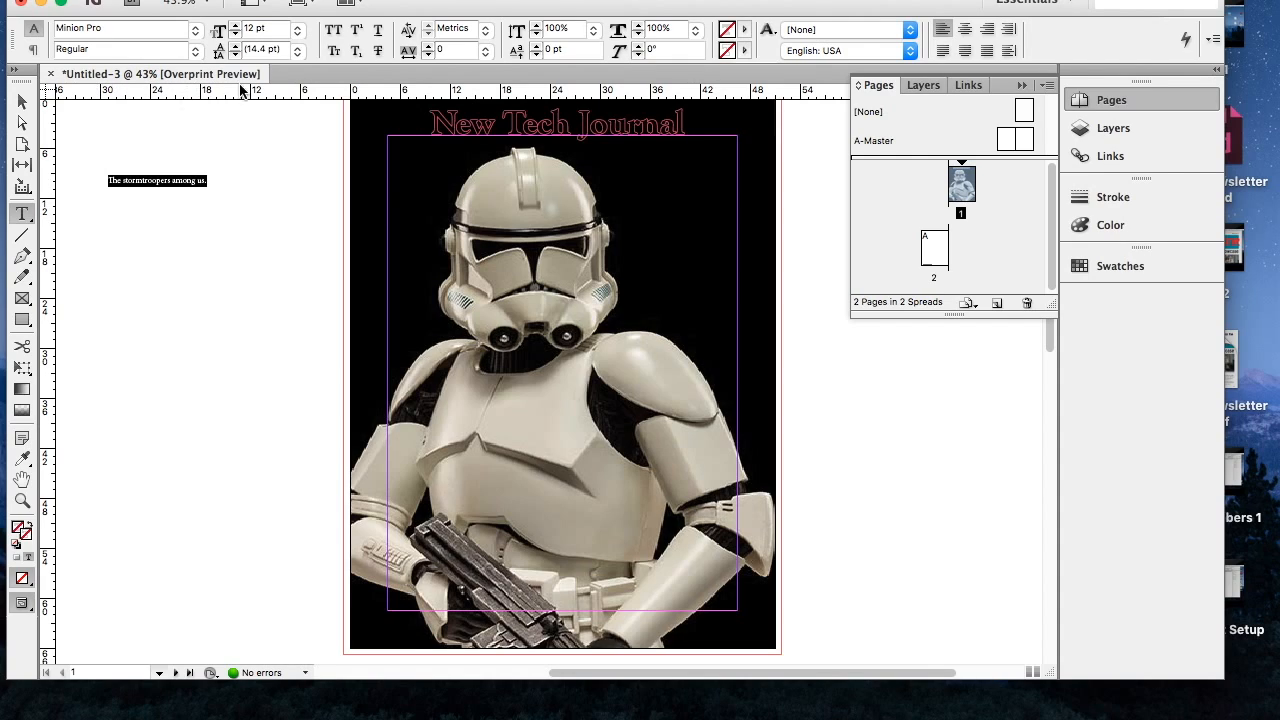
left_click(235, 26)
left_click(235, 26)
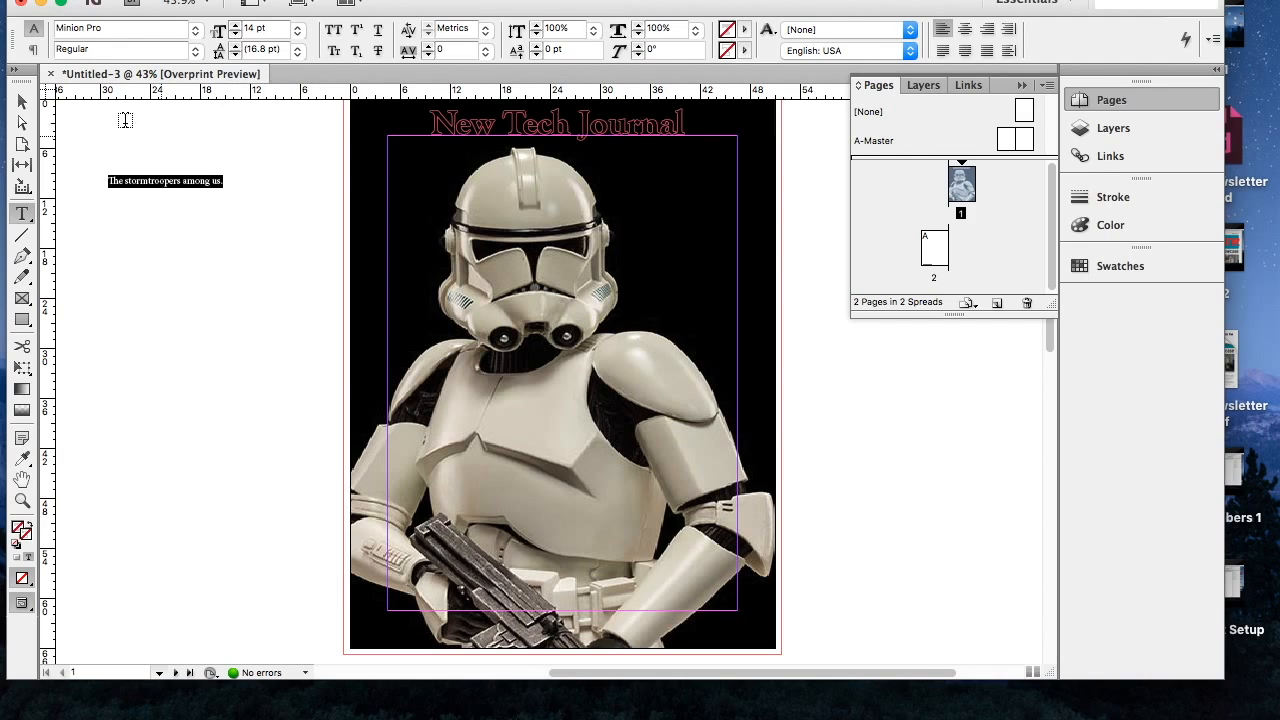
left_click(196, 52)
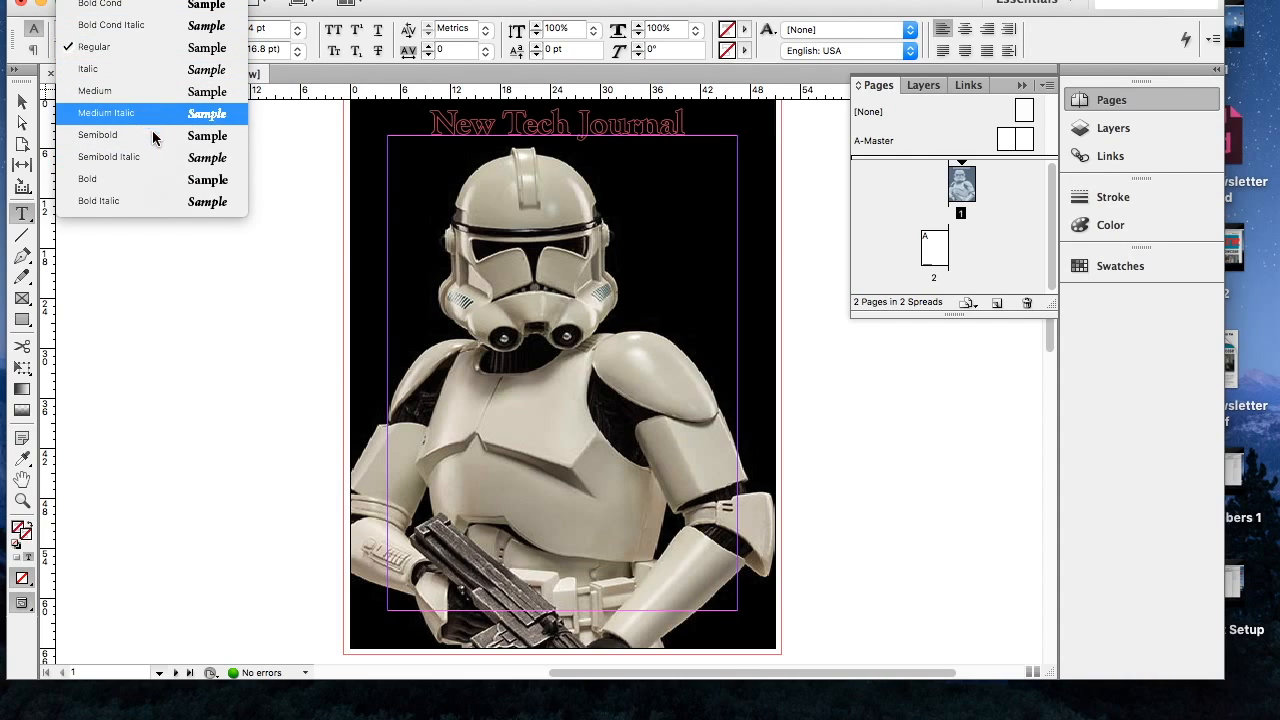
left_click(150, 178)
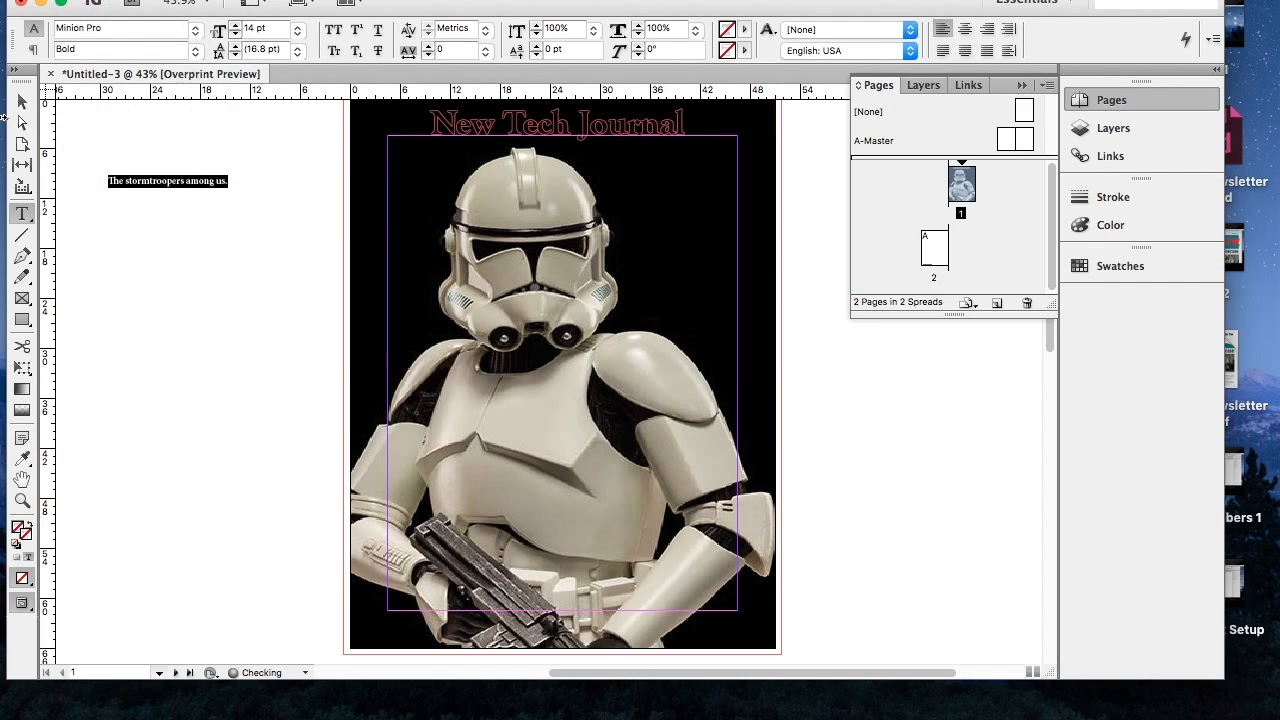
Shrink the stormtroopers headline's frame to about 15p6 by 1p7.5 and set its text to 15 pt.
left_click(22, 101)
left_click_drag(288, 235, 237, 192)
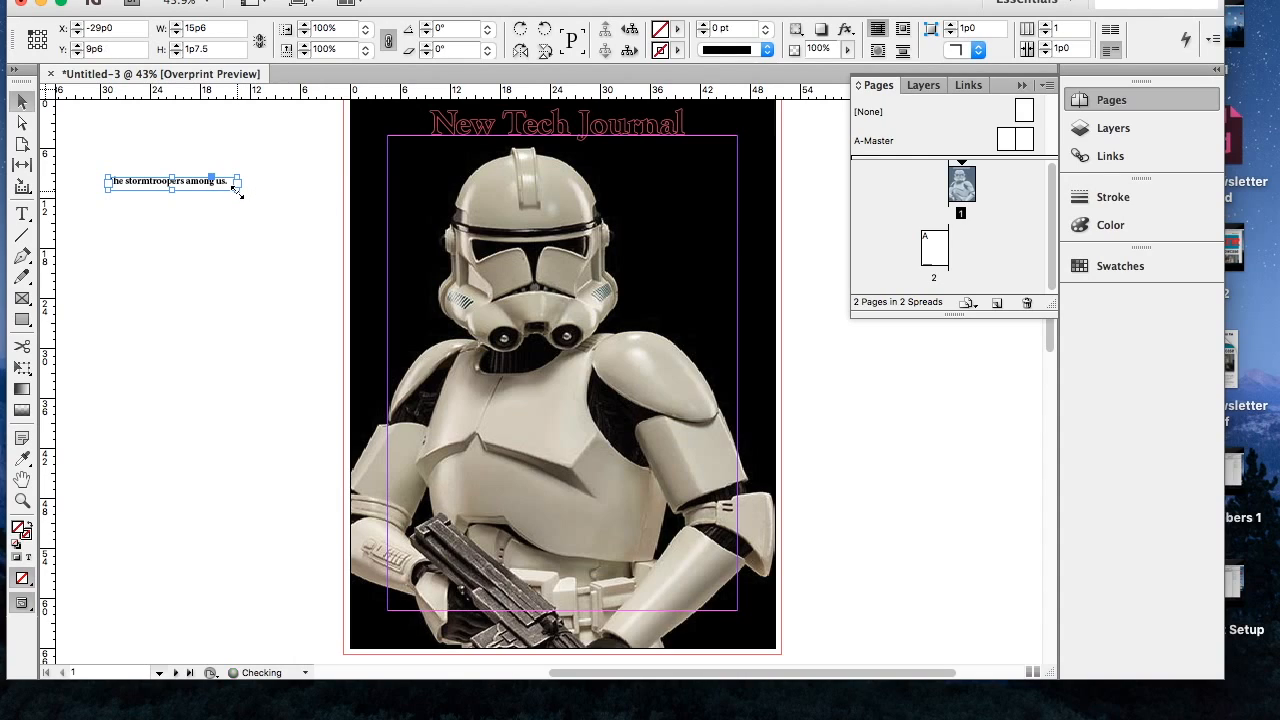
double_click(173, 186)
triple_click(175, 184)
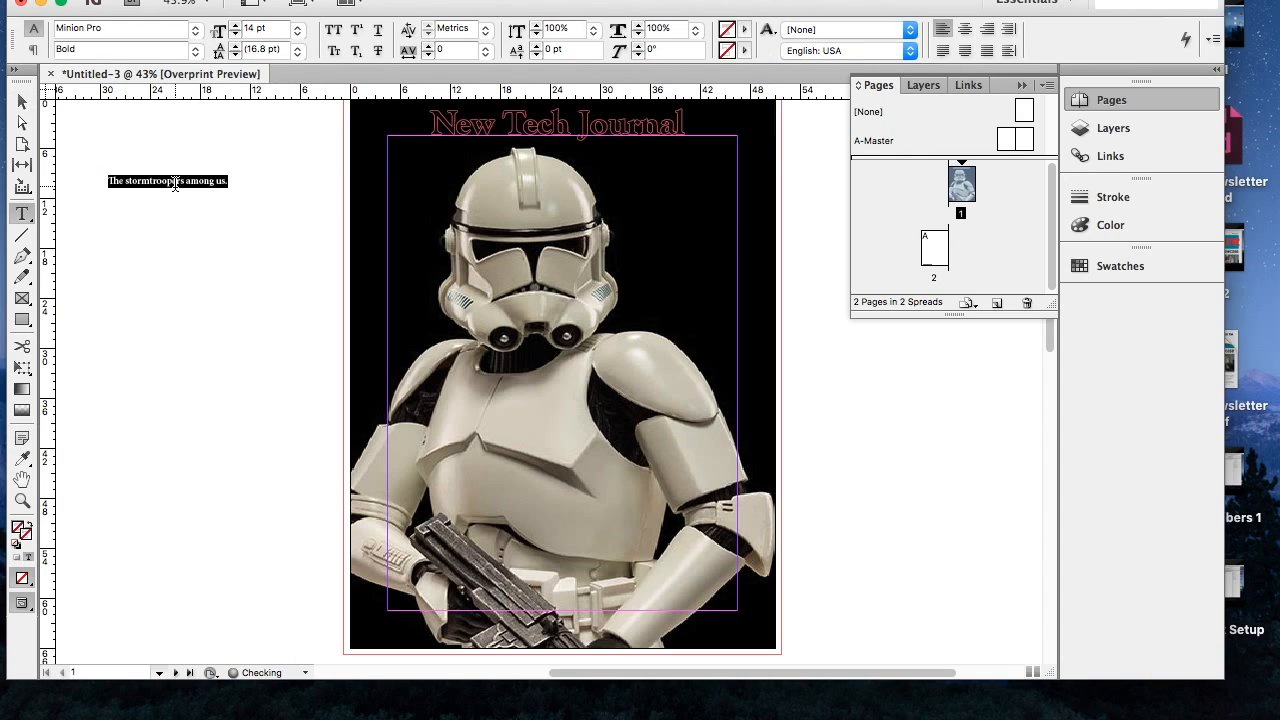
left_click(235, 29)
left_click(235, 29)
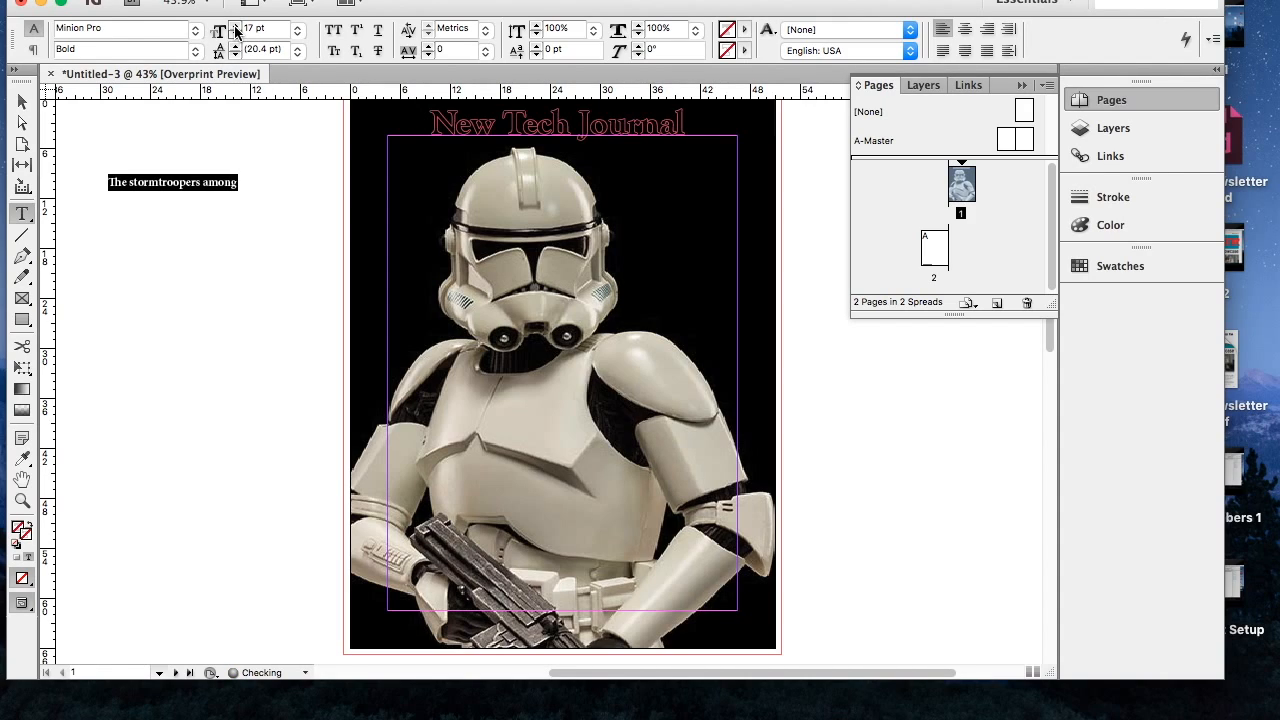
left_click(235, 38)
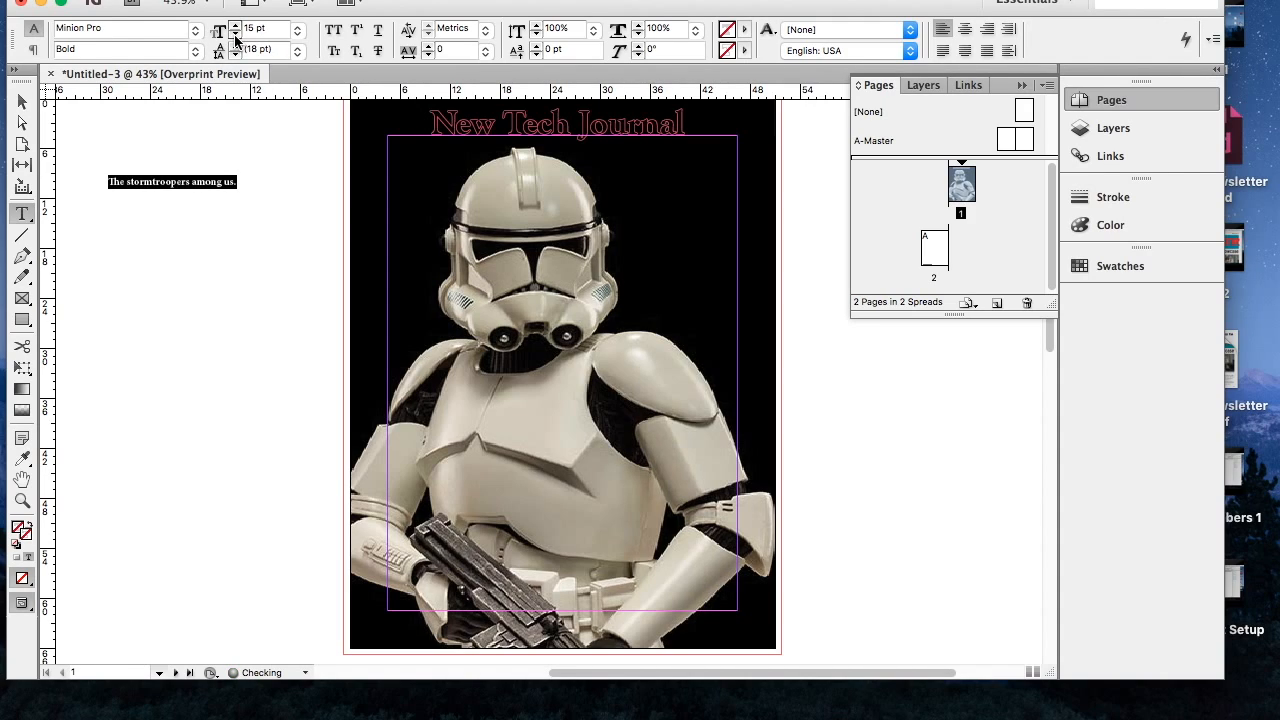
Move the stormtroopers headline onto the cover beside the helmet, about X 33p1.5, Y 15p0, and fill its text with [Paper].
left_click(22, 102)
left_click_drag(175, 193, 690, 232)
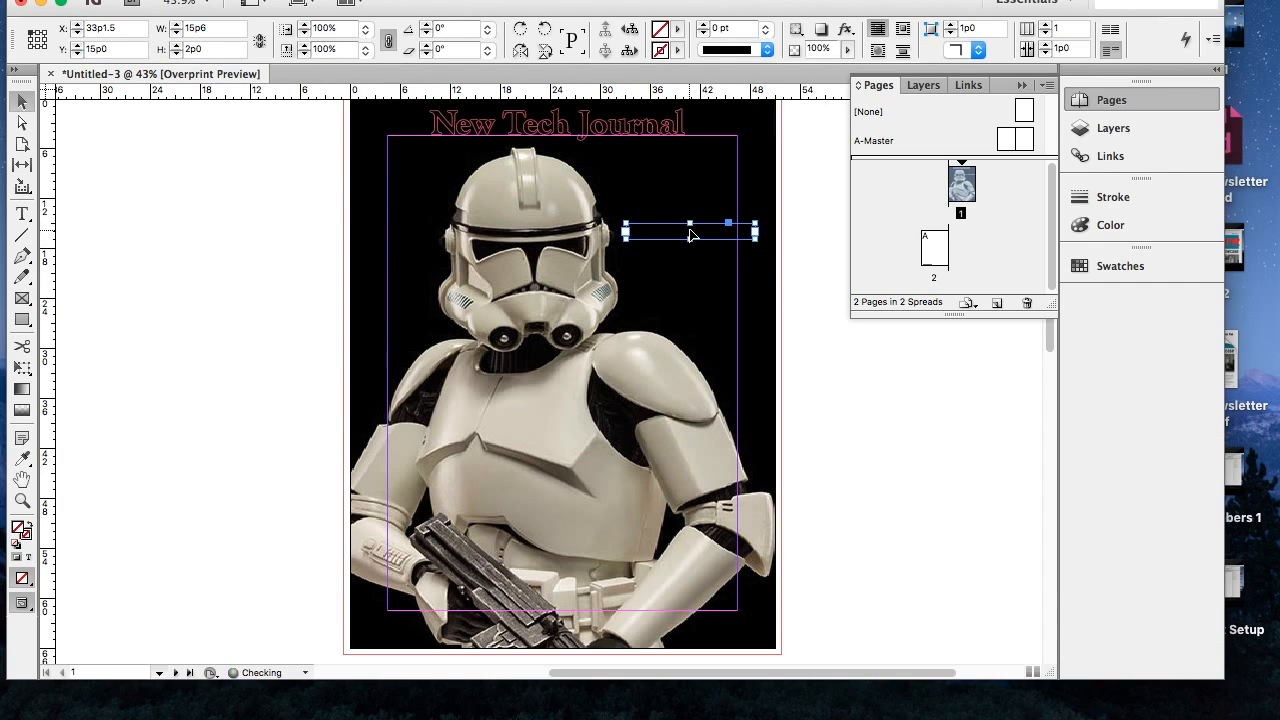
triple_click(692, 228)
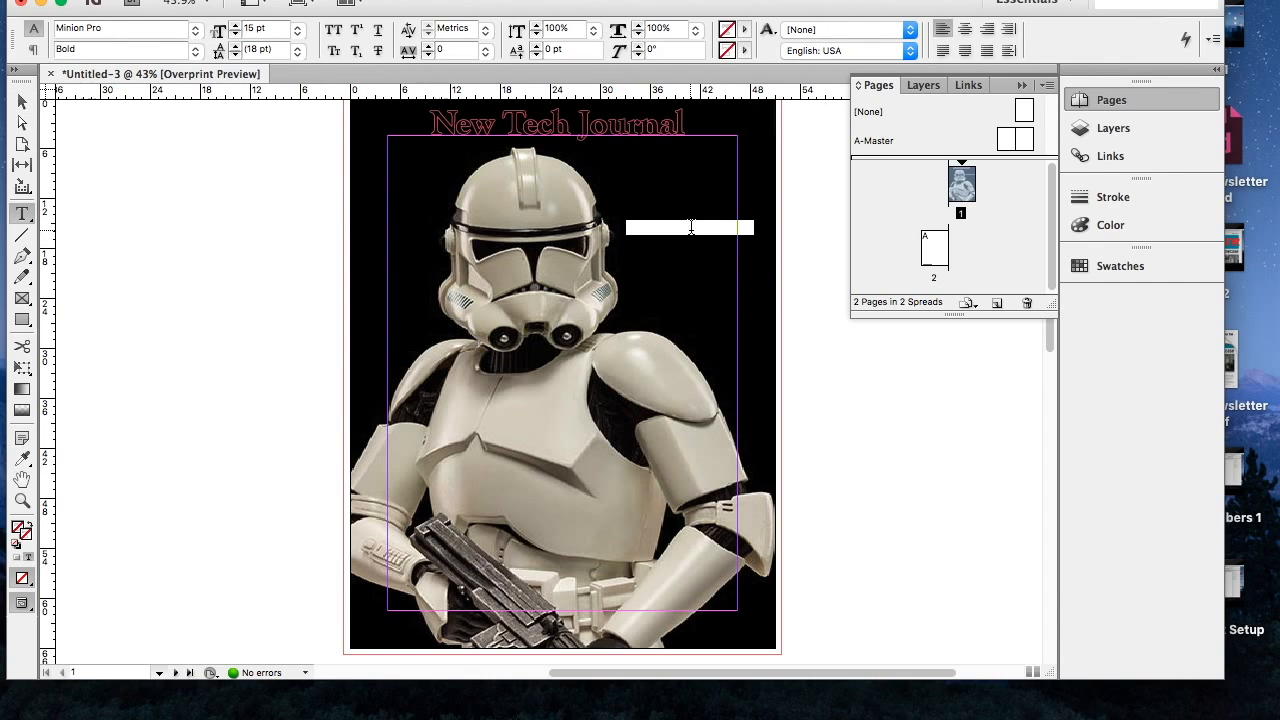
left_click(744, 29)
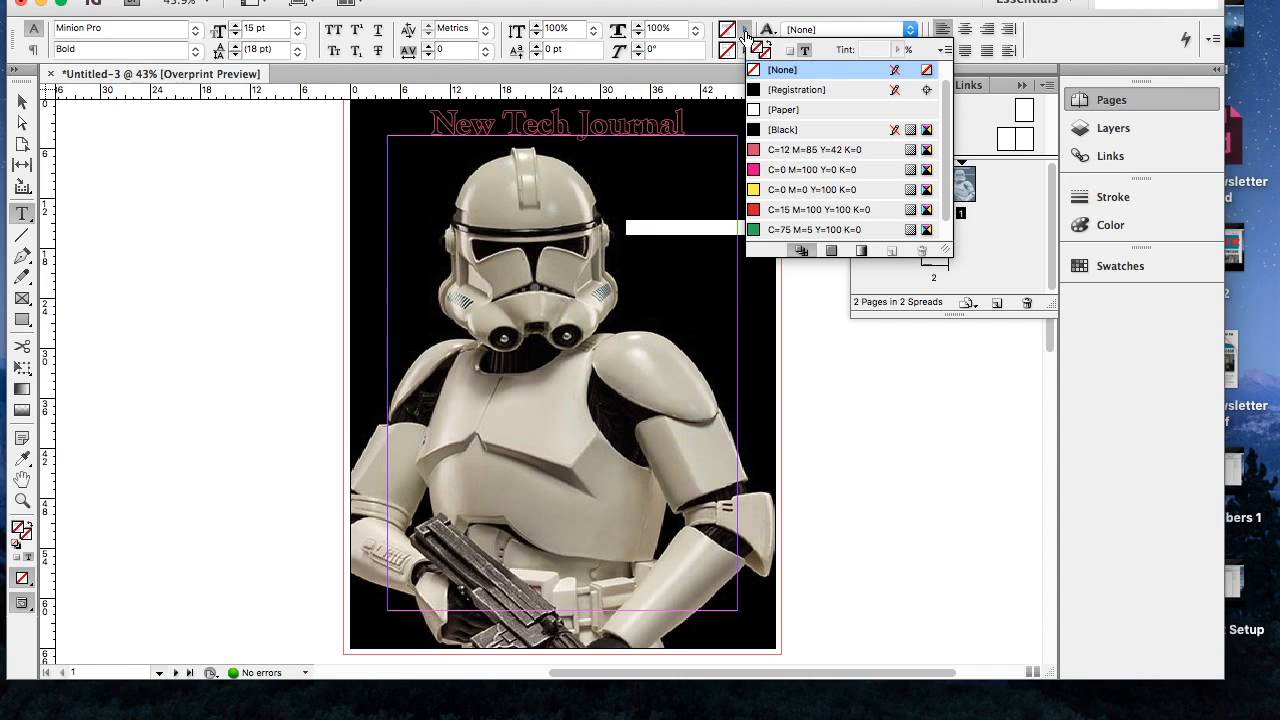
left_click(760, 110)
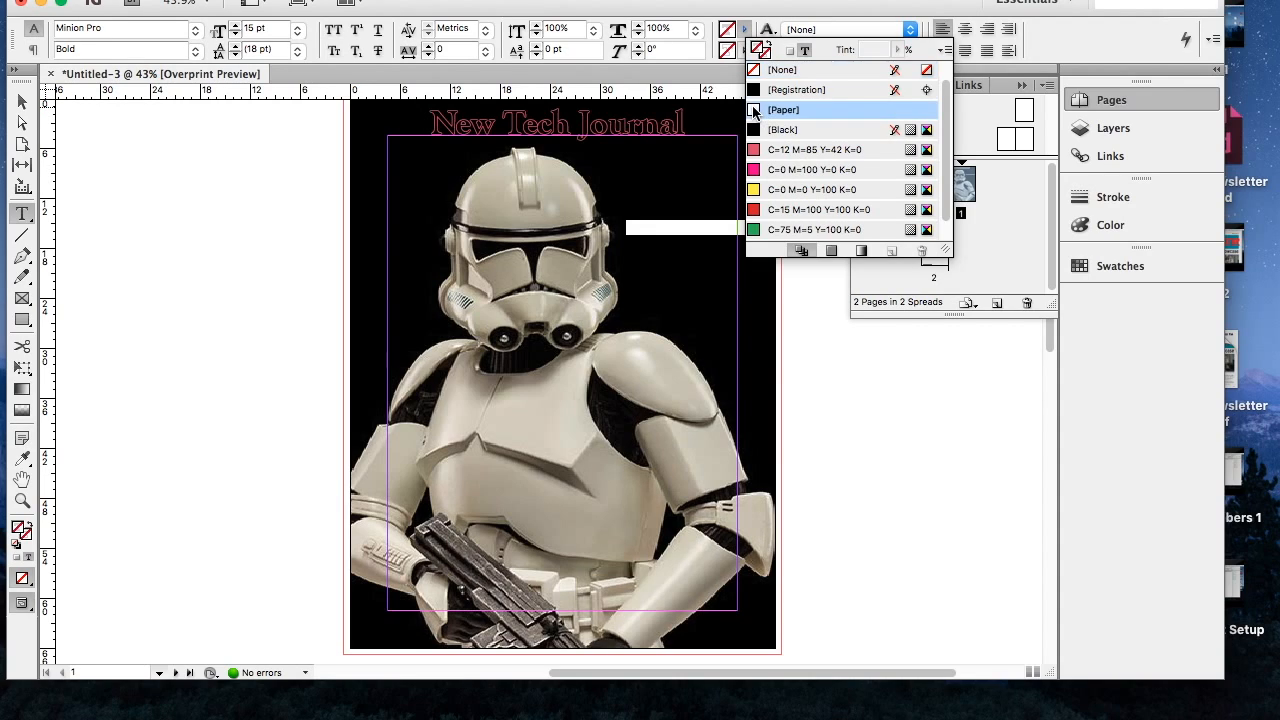
left_click(742, 30)
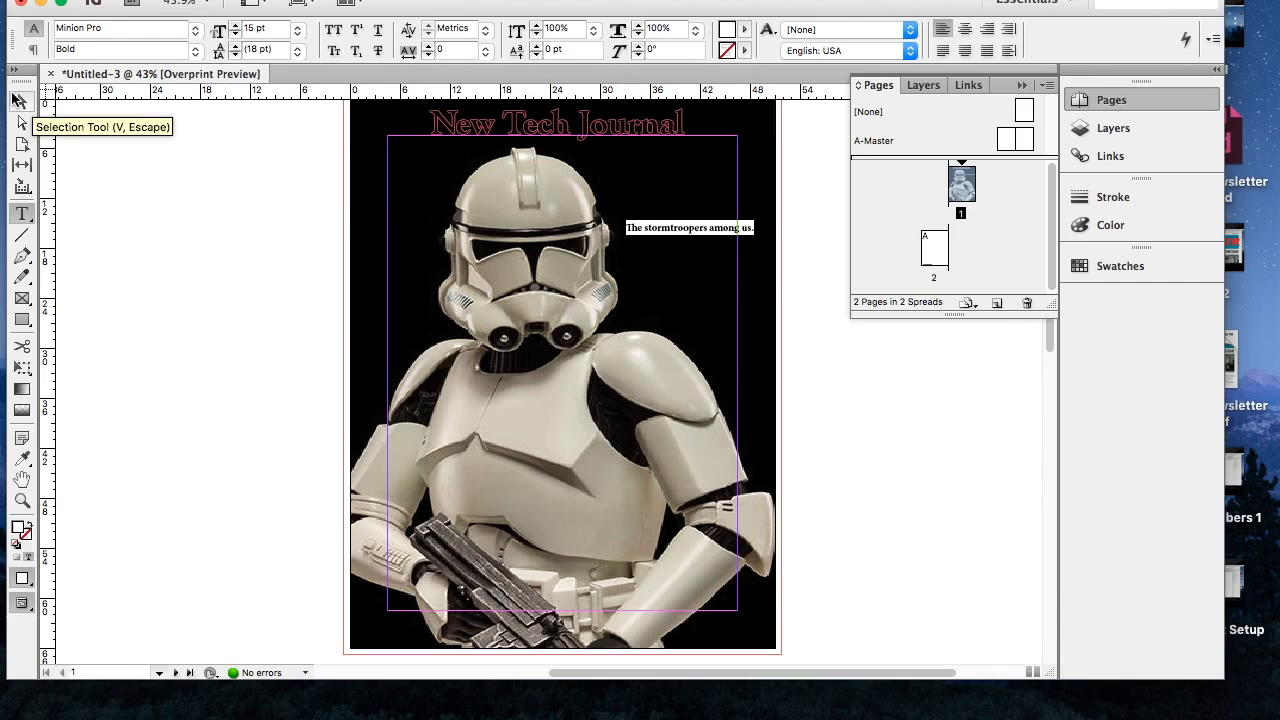
left_click(22, 101)
left_click(209, 321)
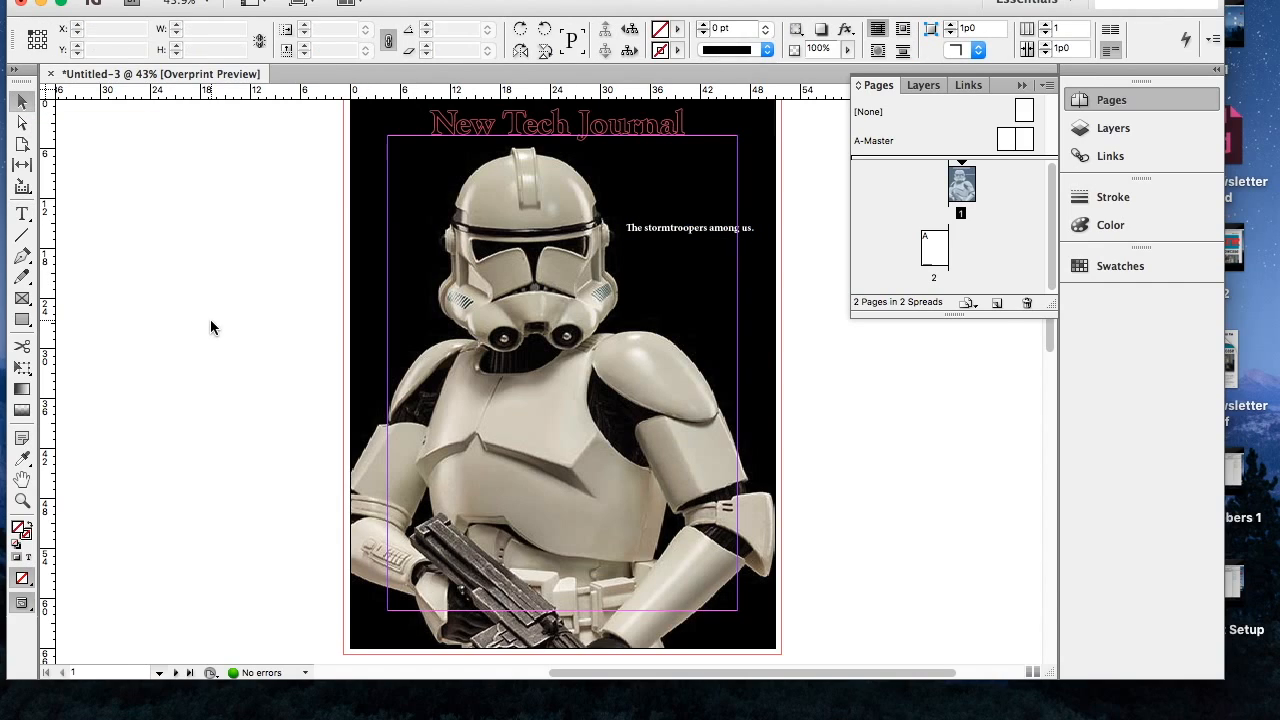
Enlarge the stormtroopers headline's frame to about 16p3 by 3p7.5 and increase its text size to 22 pt.
left_click(697, 235)
left_click_drag(625, 237, 620, 252)
triple_click(668, 230)
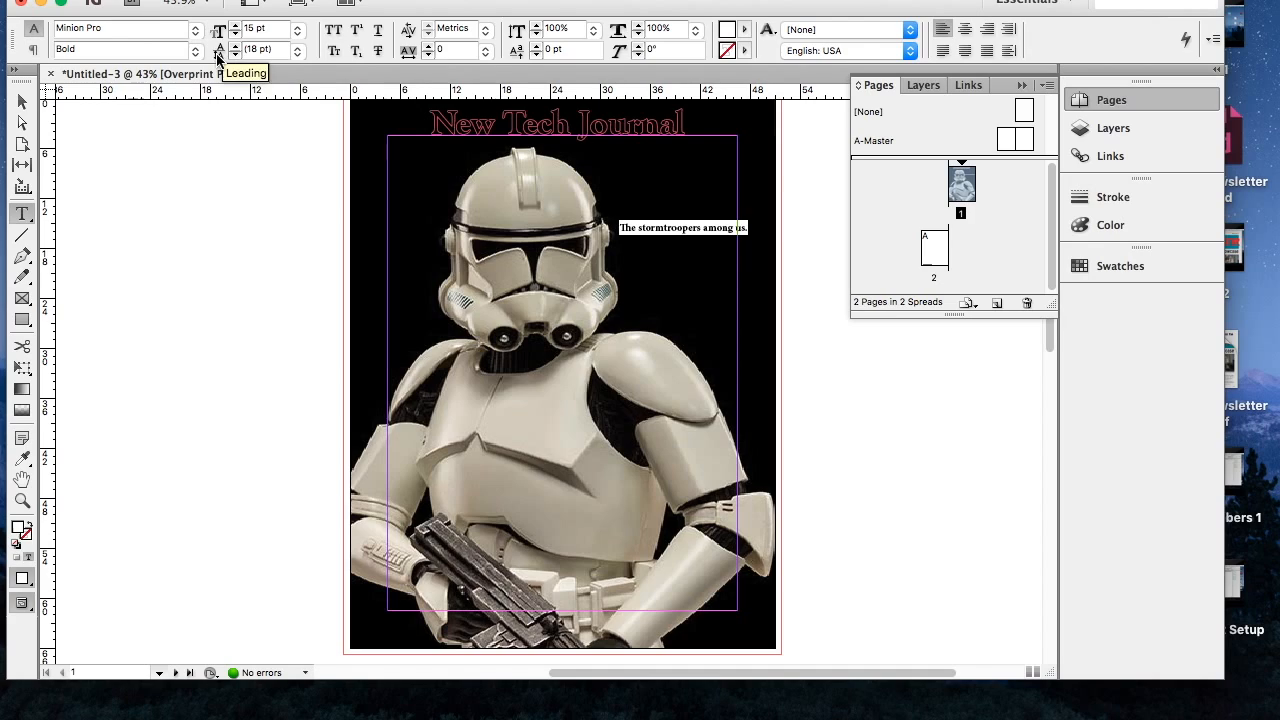
left_click(236, 27)
left_click(236, 27)
left_click(236, 27)
left_click(236, 27)
left_click(236, 27)
left_click(236, 27)
left_click(236, 27)
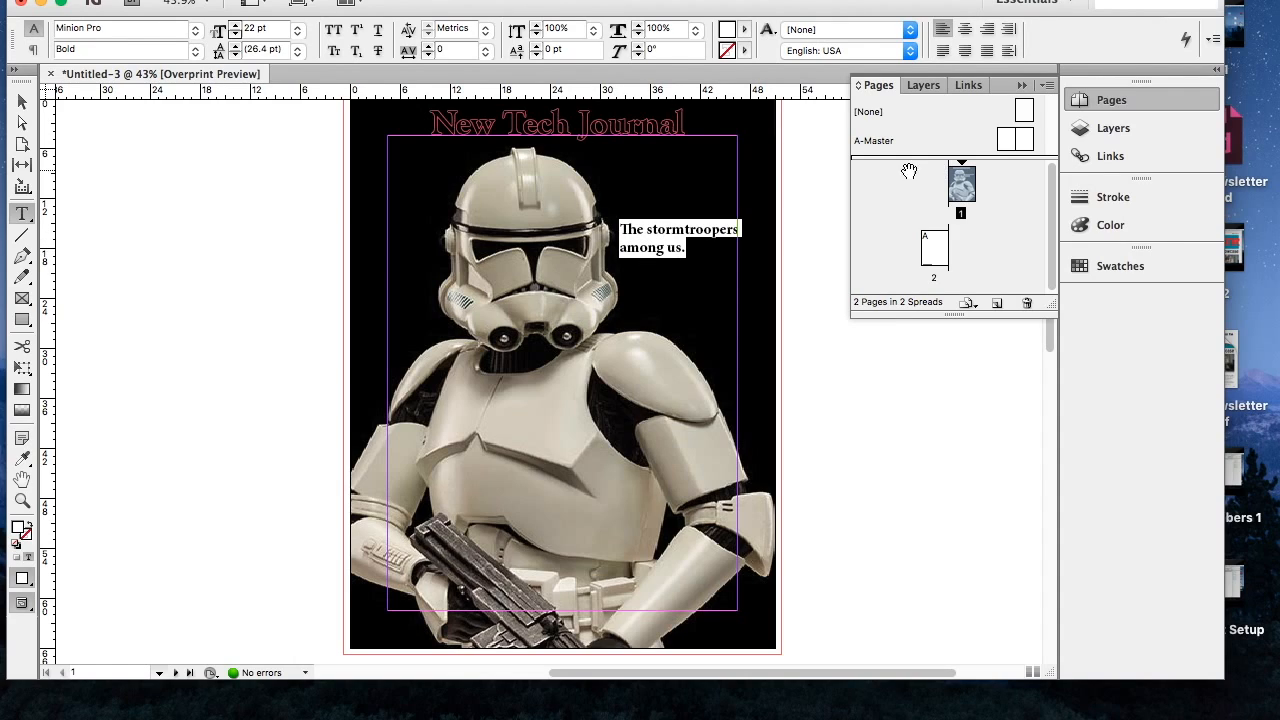
Right-align the two-line stormtroopers headline within its frame.
left_click(965, 31)
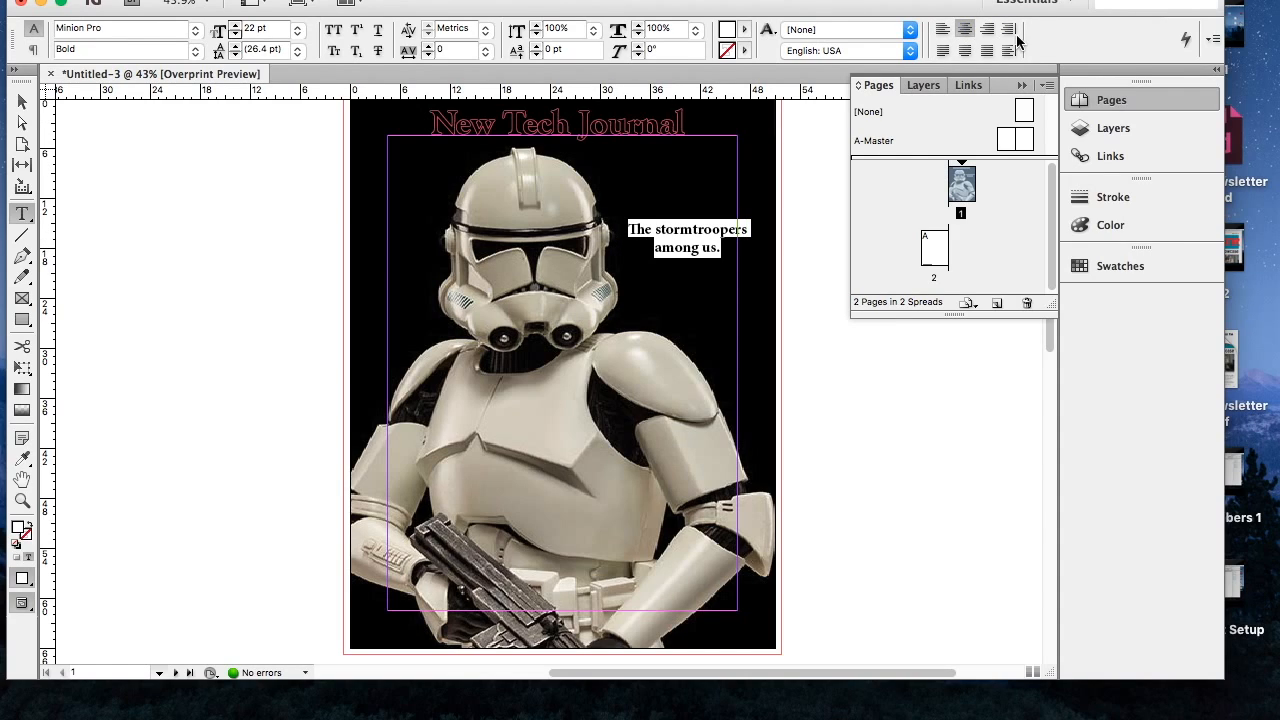
left_click(987, 29)
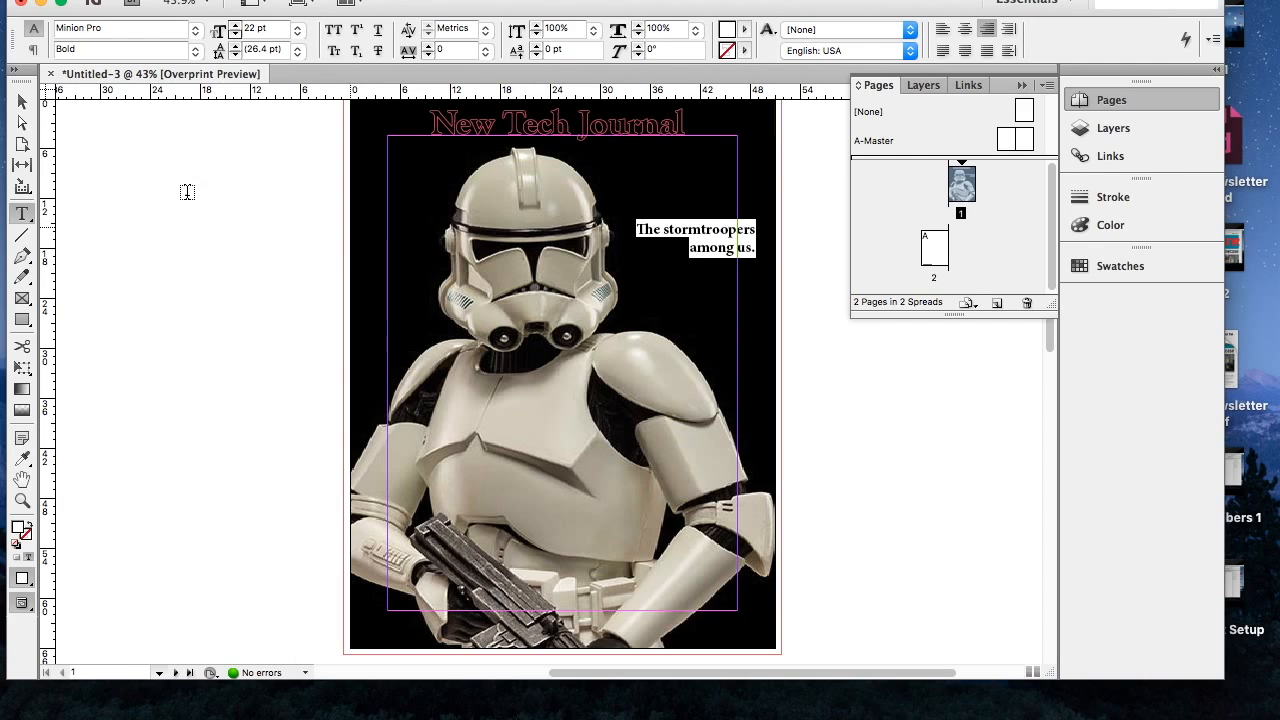
left_click(22, 101)
left_click(89, 236)
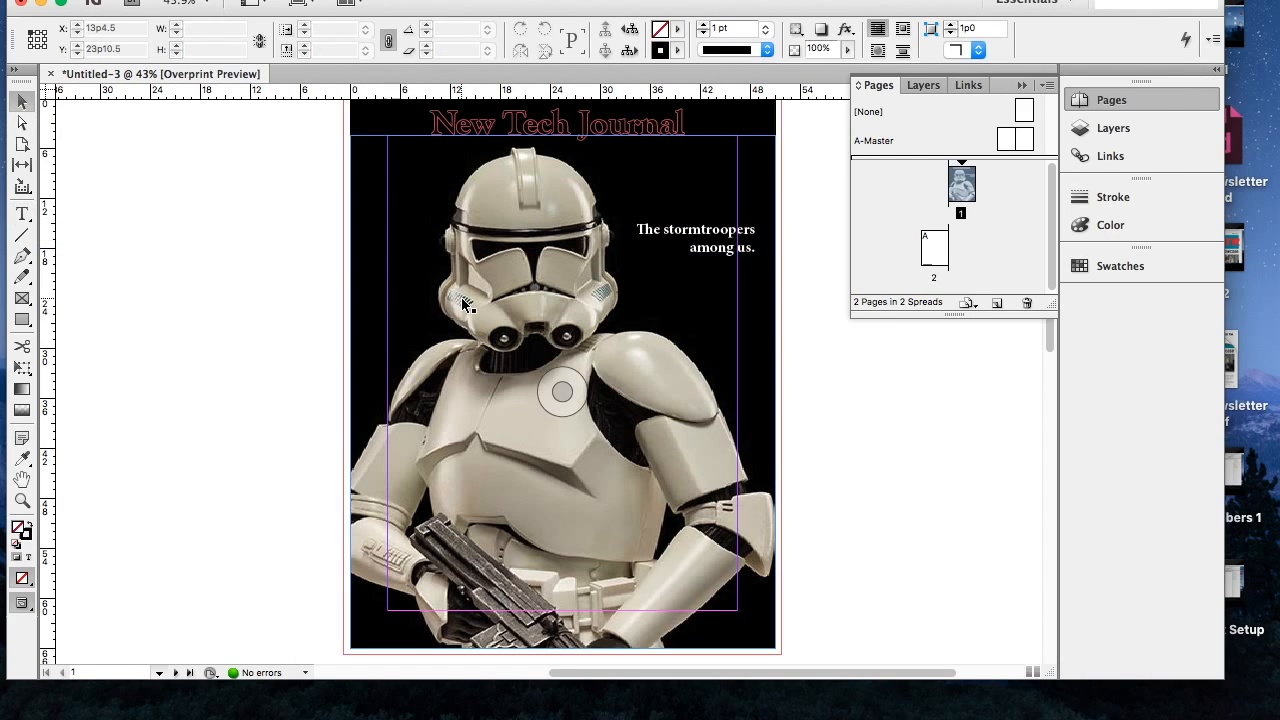
Extend the stormtroopers headline's frame downward to a height of 4p6.
double_click(726, 250)
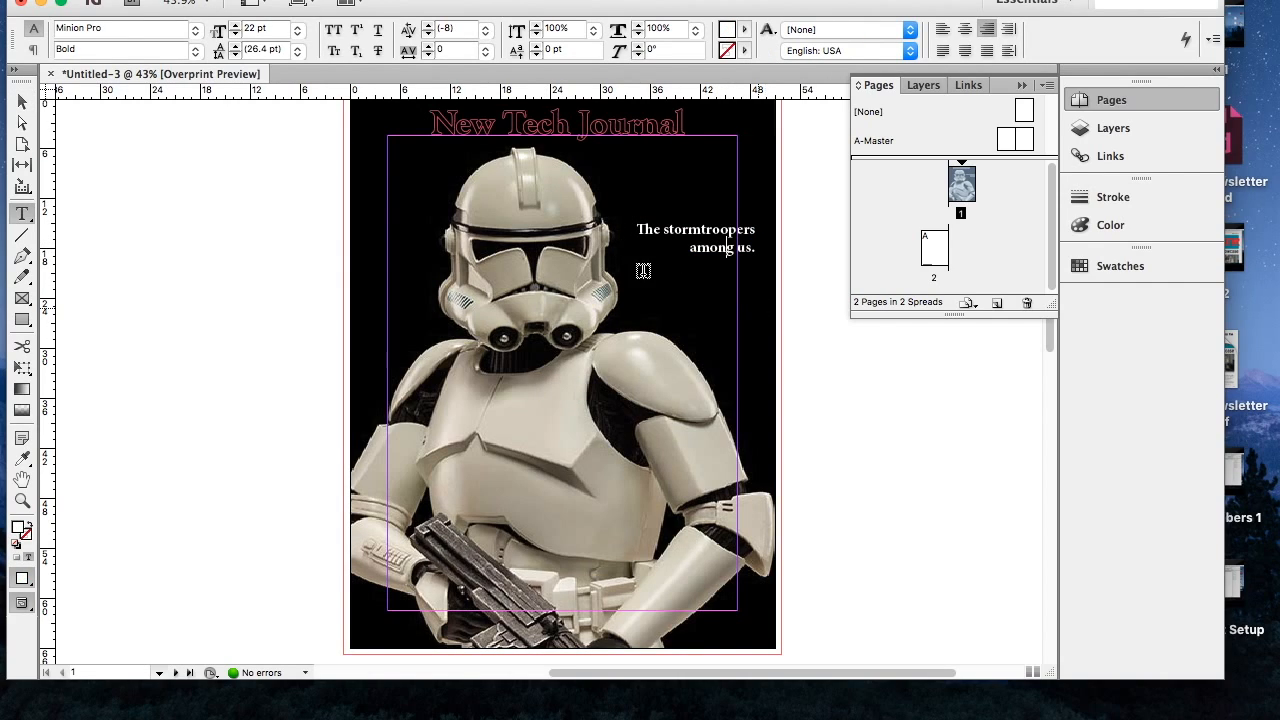
key("Escape")
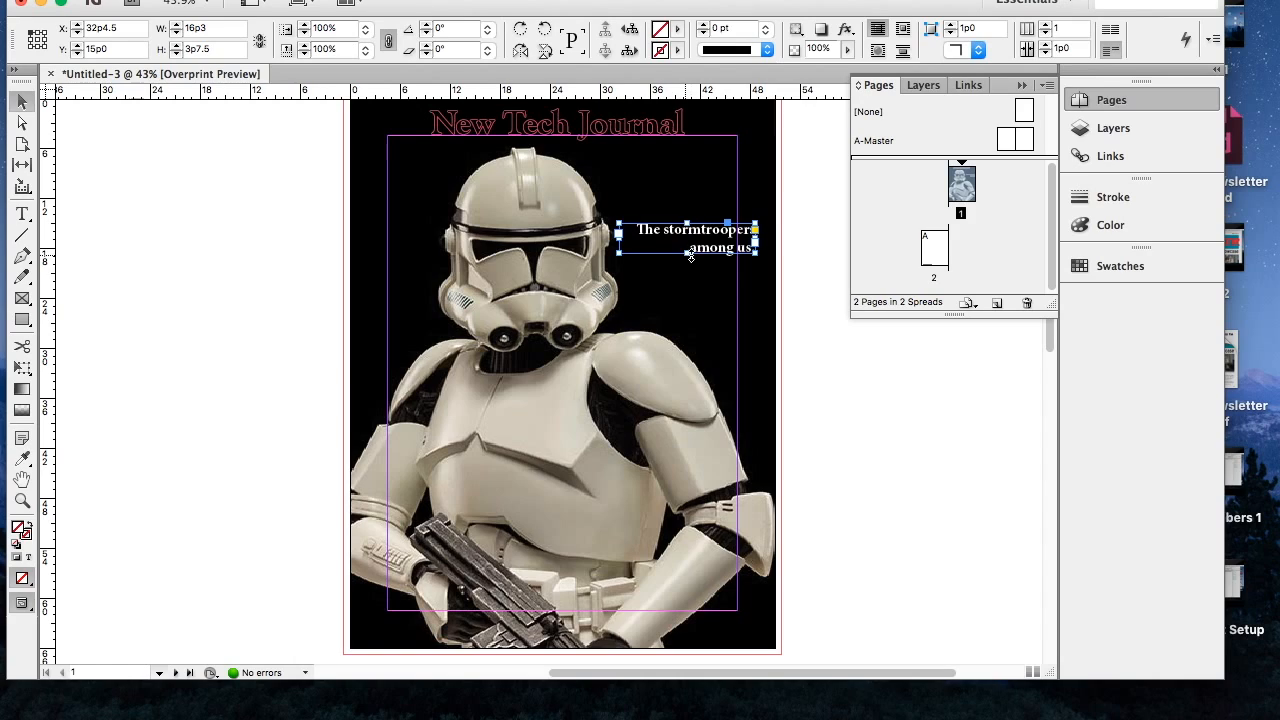
mouse_move(688, 254)
left_mouse_down()
mouse_move(688, 286)
mouse_move(688, 260)
left_mouse_up()
left_click(755, 252)
left_click(755, 260)
left_click(688, 252)
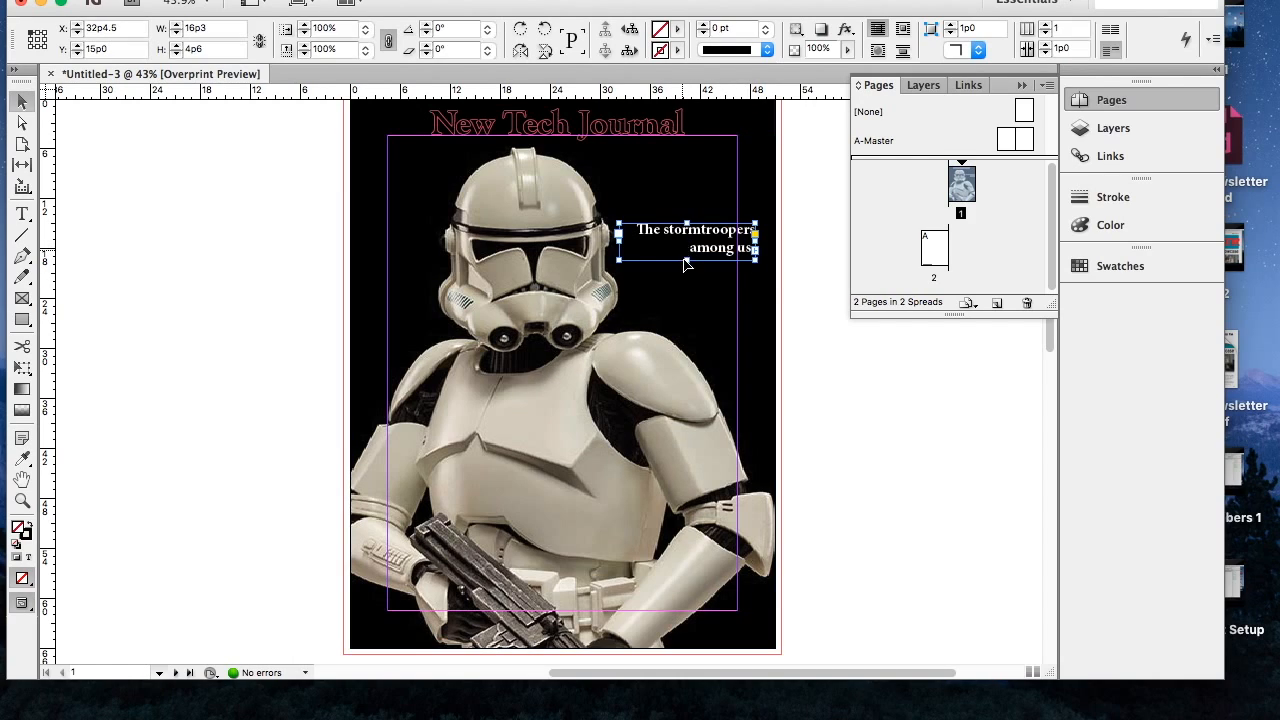
Extend the stormtroopers headline's frame to 6p7.5 high, end the headline with a period, and add "(pg. 3)" beneath it.
mouse_move(686, 261)
left_mouse_down()
mouse_move(686, 300)
mouse_move(686, 277)
left_mouse_up()
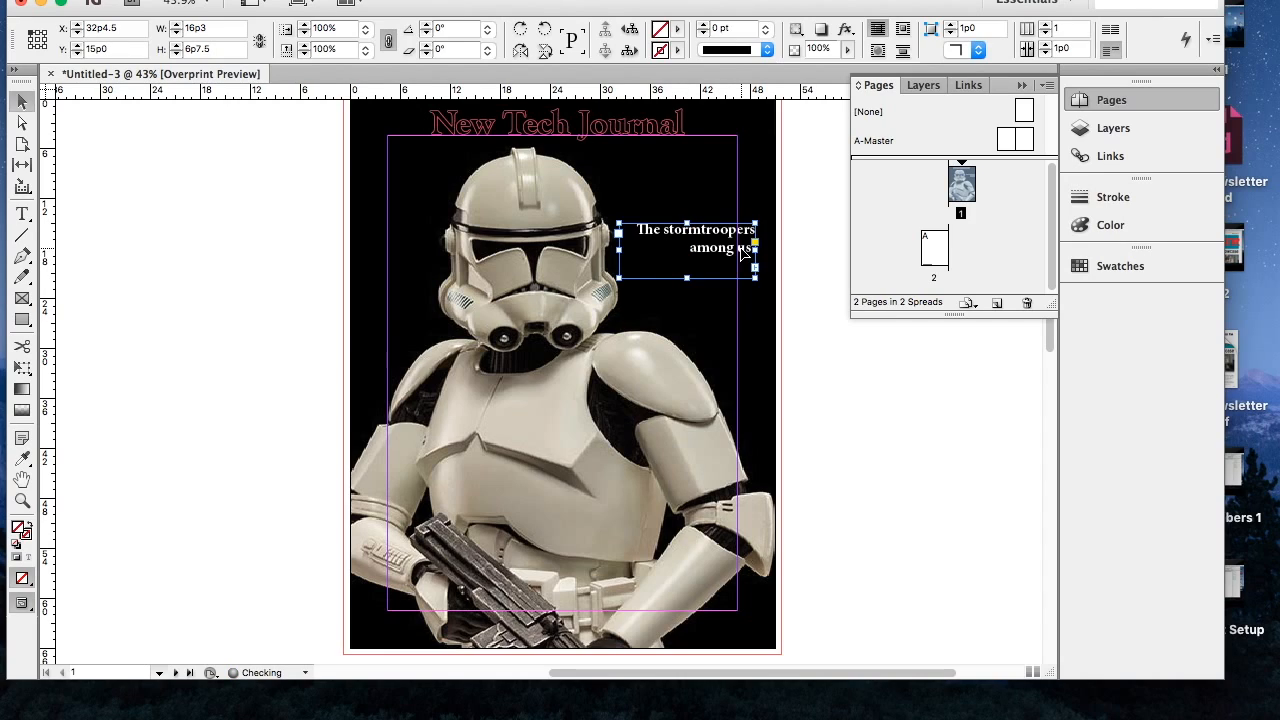
double_click(743, 254)
type(".")
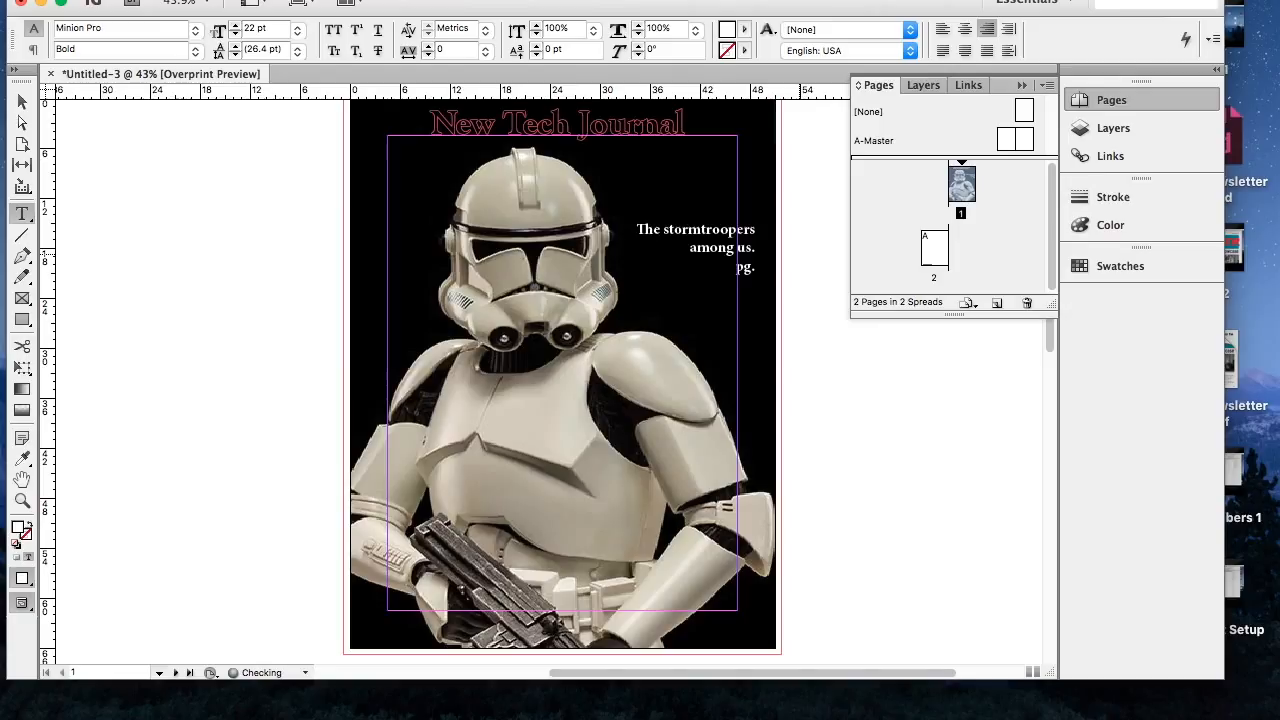
key("Left")
key("Left")
type("(")
key("Right")
key("Right")
type("3)")
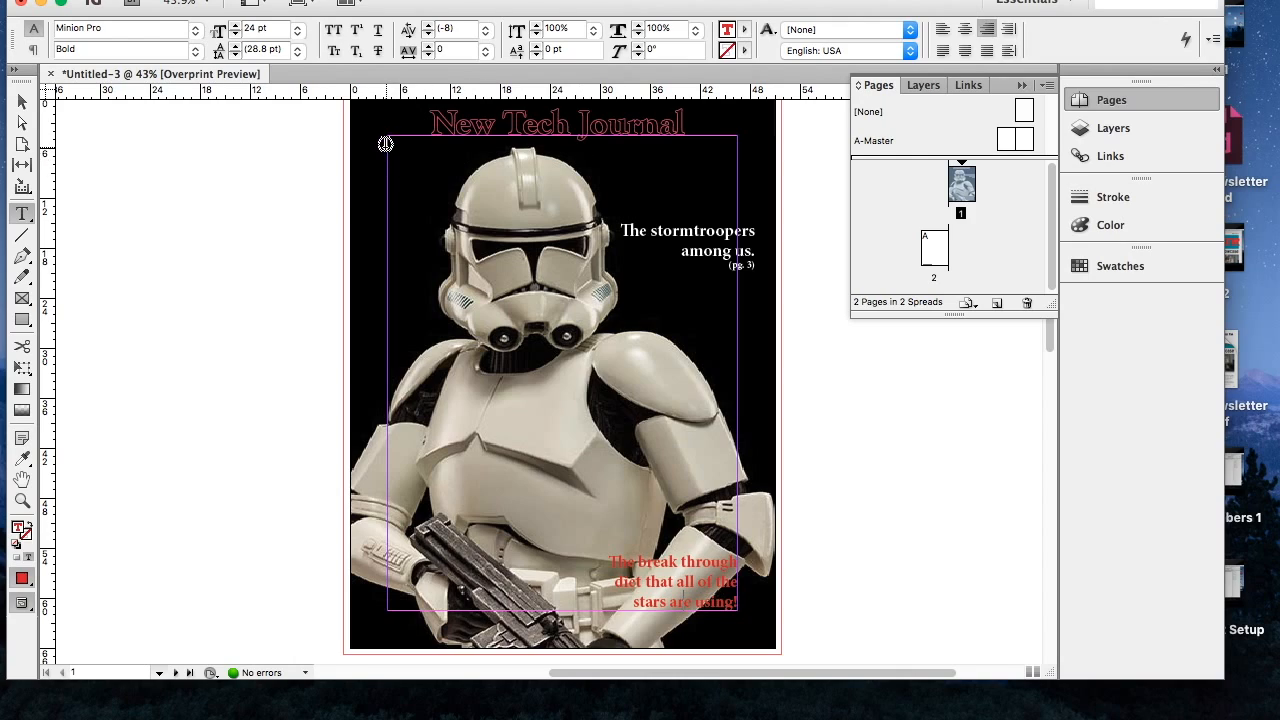
Add a small text frame beneath the title beside the helmet, reading "April 2016" in [Paper].
left_click_drag(390, 145, 478, 160)
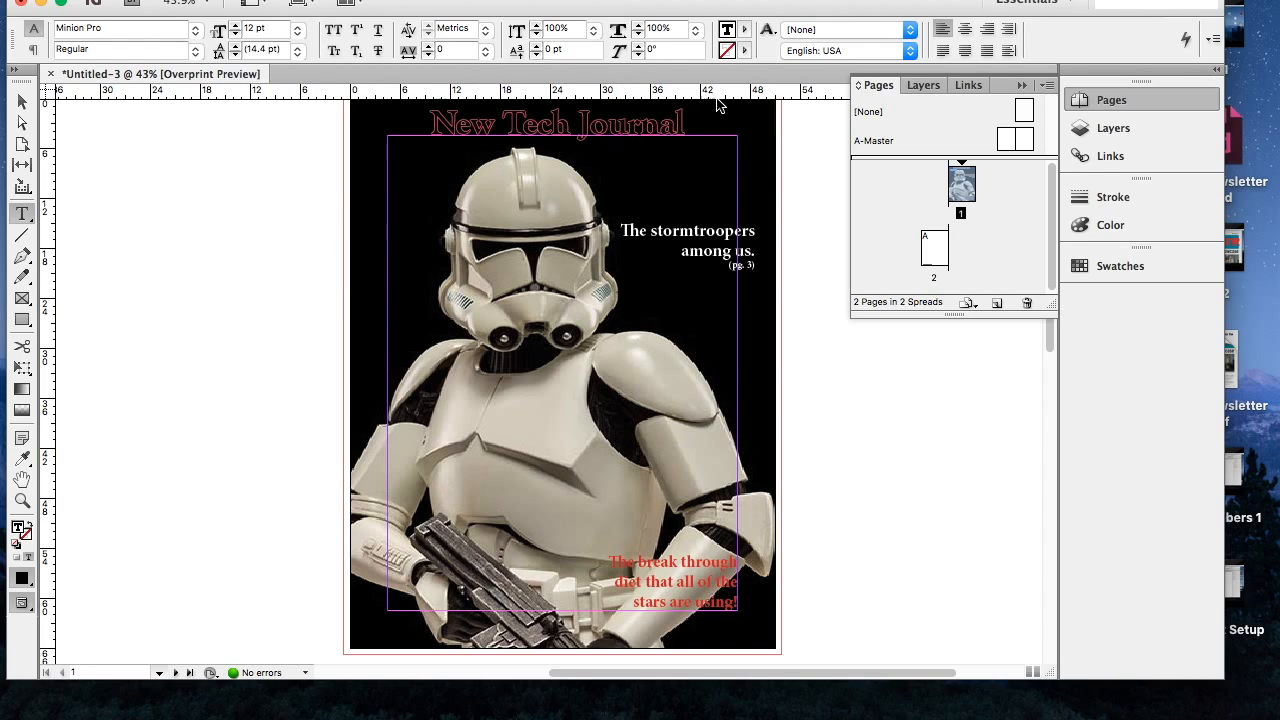
left_click(745, 29)
left_click(764, 91)
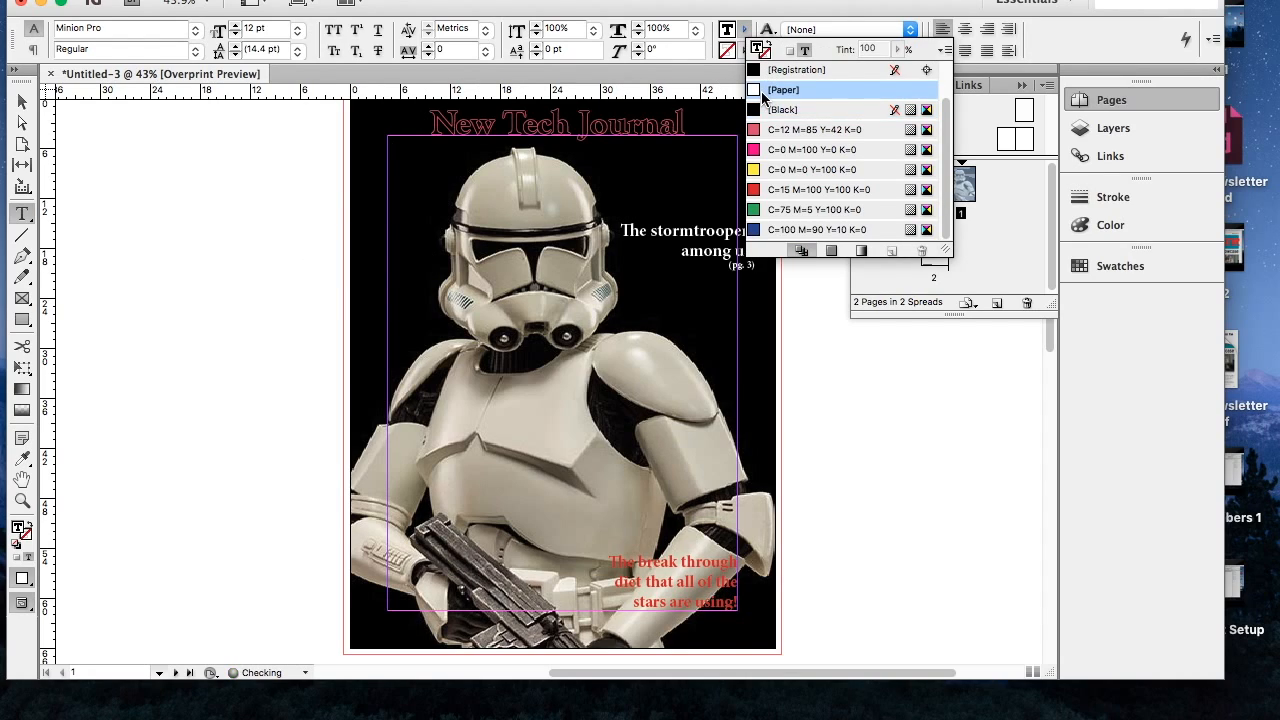
left_click(395, 152)
type("April 2016")
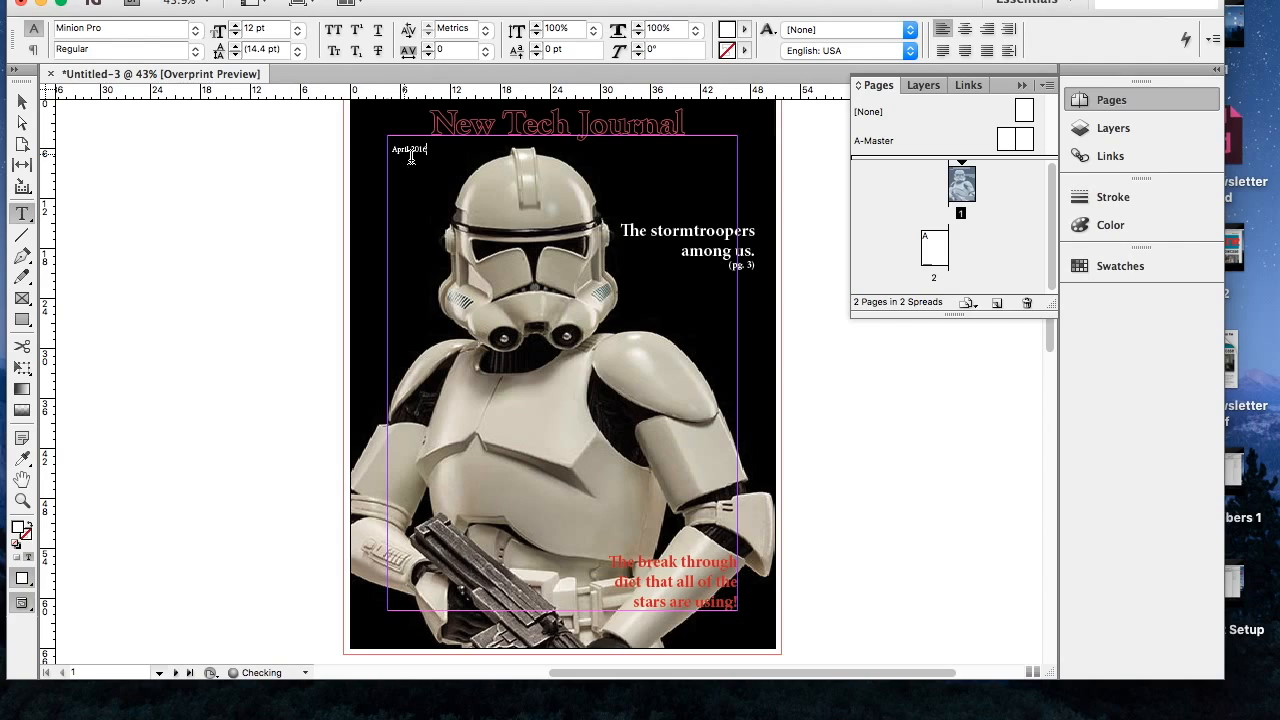
Set the "April 2016" text to 14 pt and position its frame at about X 7p7.5, Y 5p1.5.
left_click_drag(433, 152, 387, 150)
left_click(235, 25)
left_click(22, 101)
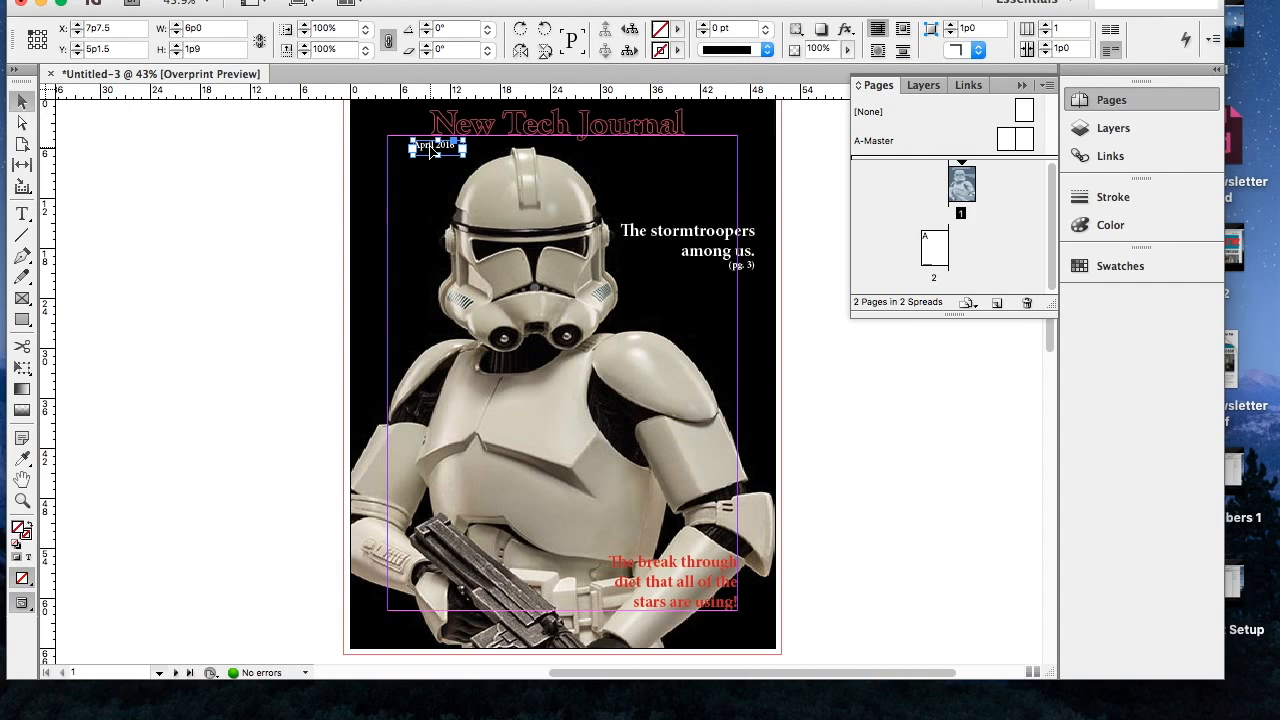
Duplicate the date frame across to the other side of the helmet and replace its text with "Vol 1, Issue 1".
left_click_drag(437, 146, 712, 149)
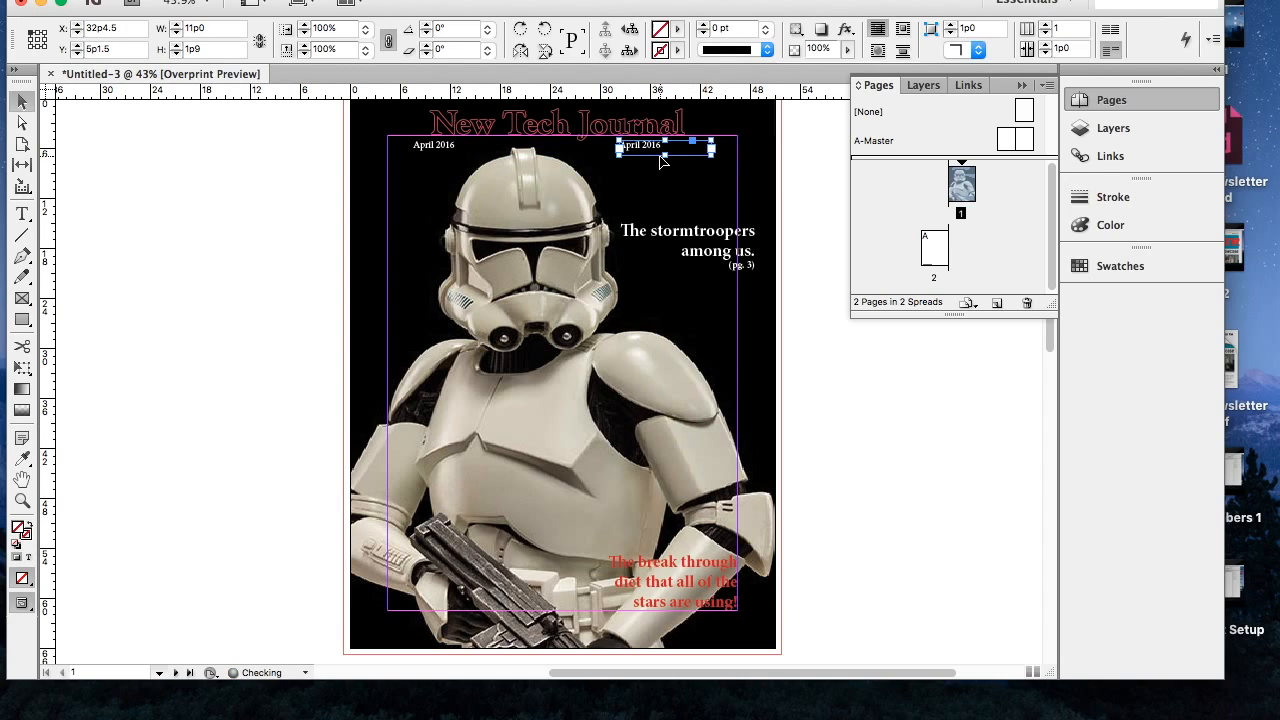
double_click(660, 150)
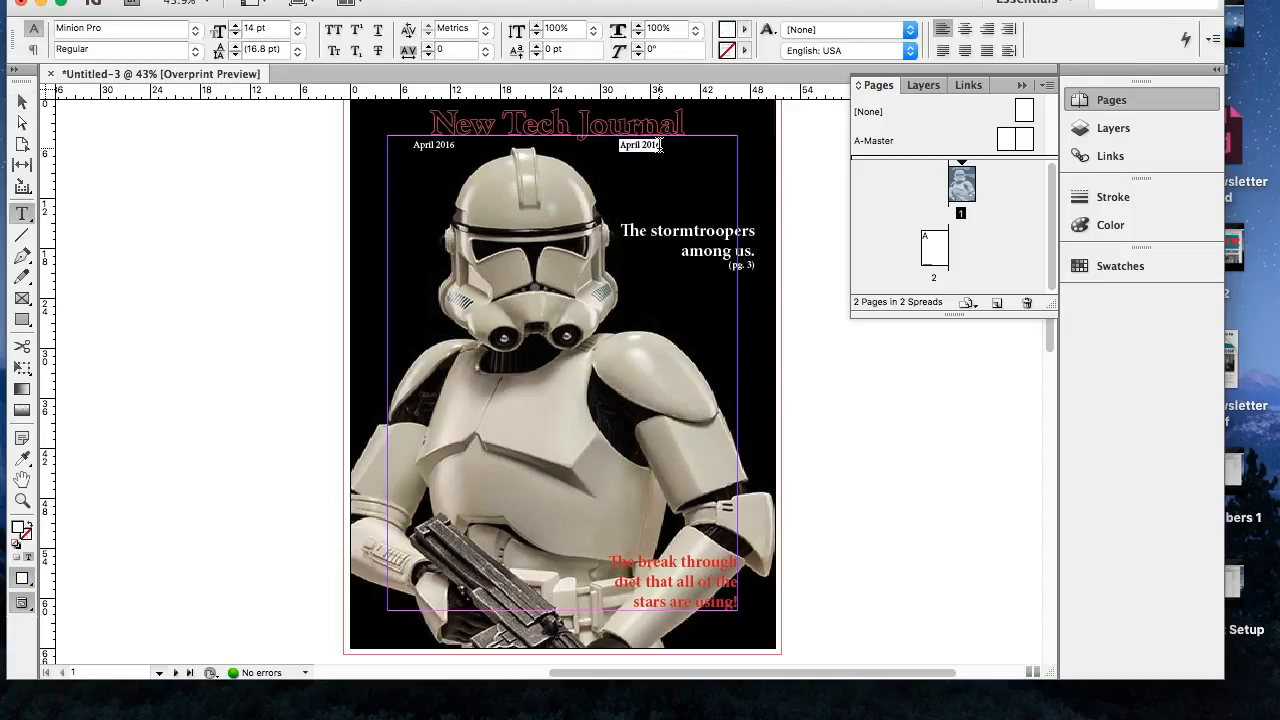
type("Vol 1, Issue 1")
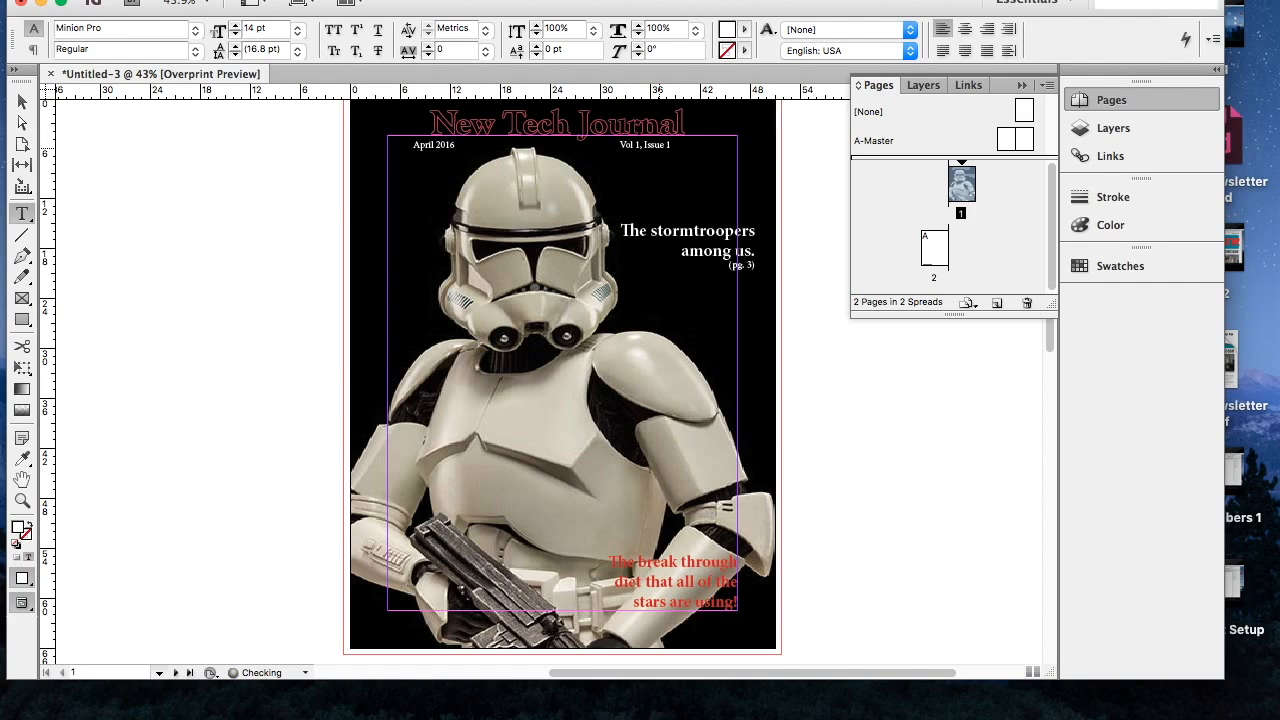
key("Escape")
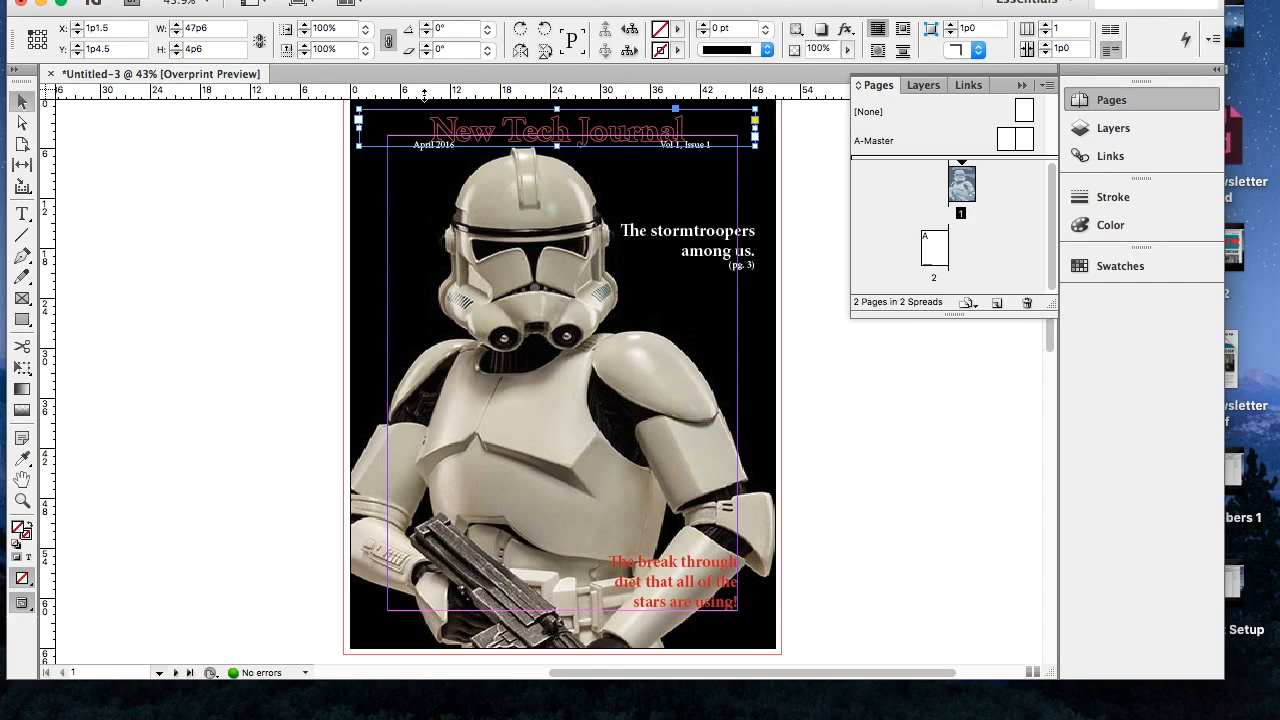
Place a horizontal guide just under the title lettering and lower the "April 2016" frame to about Y 5p7.5.
left_click_drag(424, 93, 440, 146)
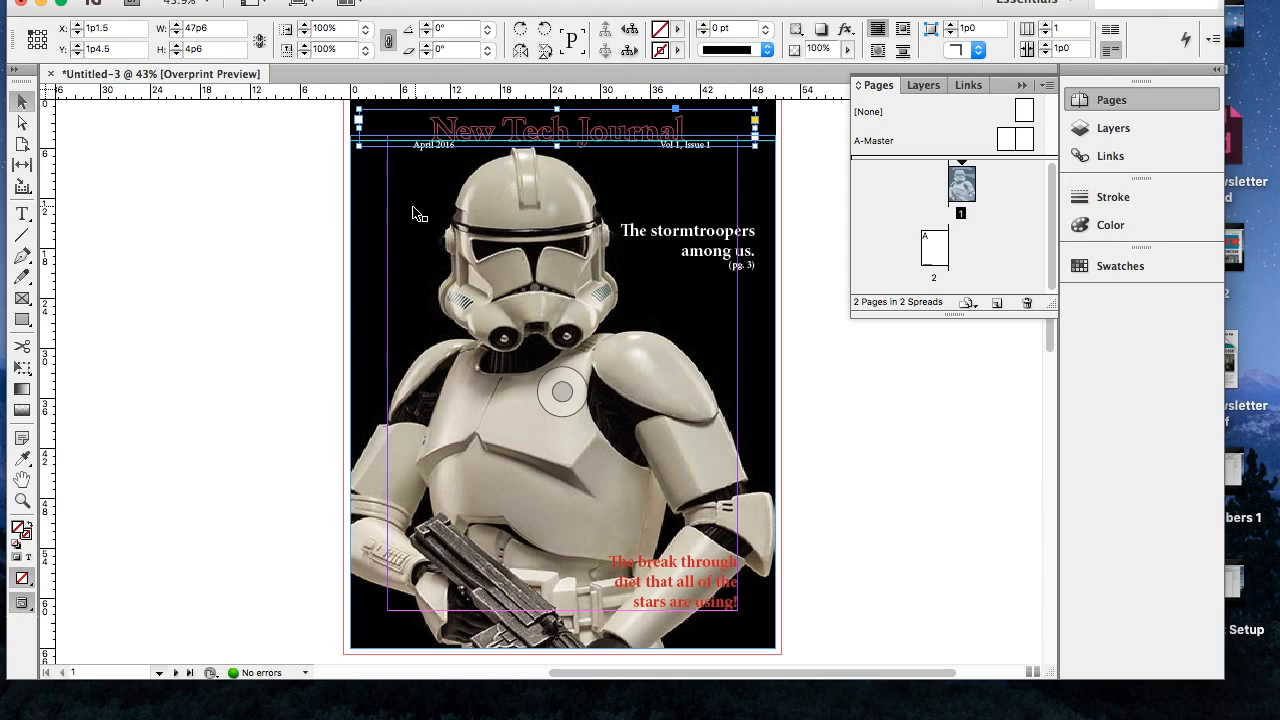
left_click(427, 150)
key("Down")
key("Down")
key("Down")
key("Down")
key("Down")
key("Down")
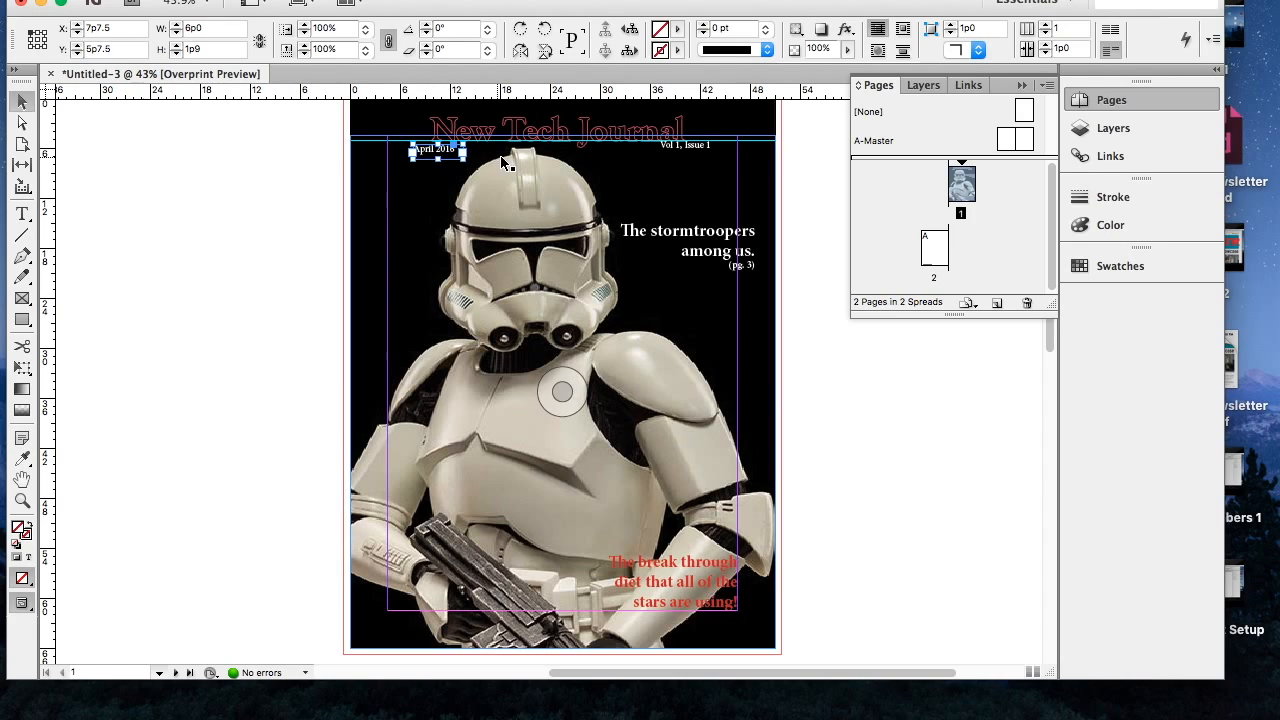
Nudge the "Vol 1, Issue 1" frame down to about Y 5p3.5.
left_click(705, 148)
key("Down")
key("Down")
key("Down")
key("Down")
key("Down")
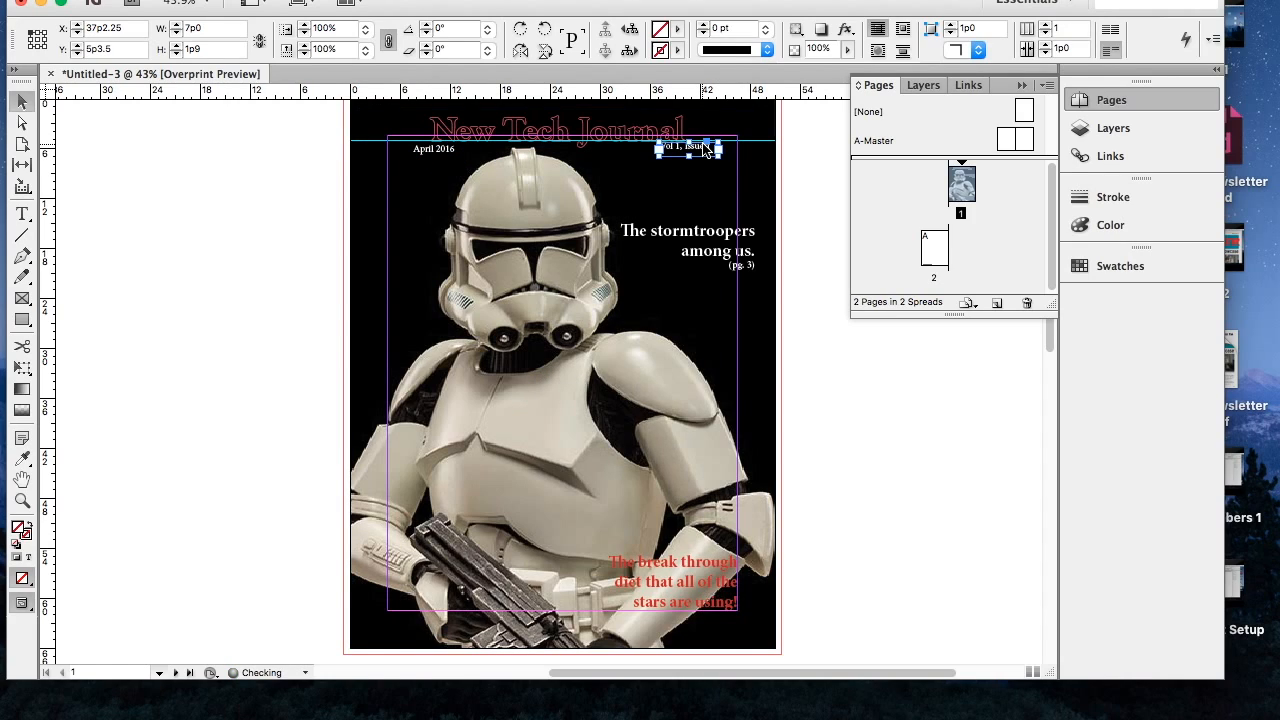
Shift the horizontal guide to the title frame's lower edge and lower the date and issue frames against it, about Y 5p10.
left_click(455, 160)
key("Down")
key("Down")
key("Down")
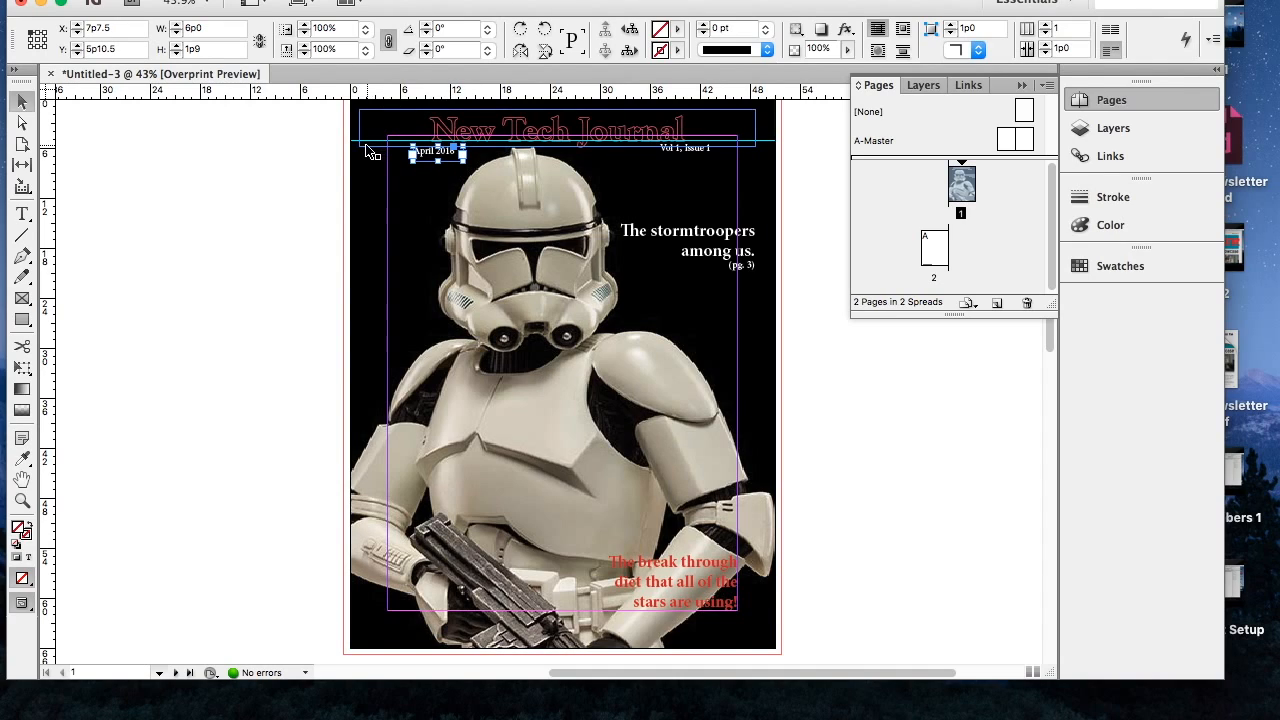
left_click_drag(360, 148, 357, 146)
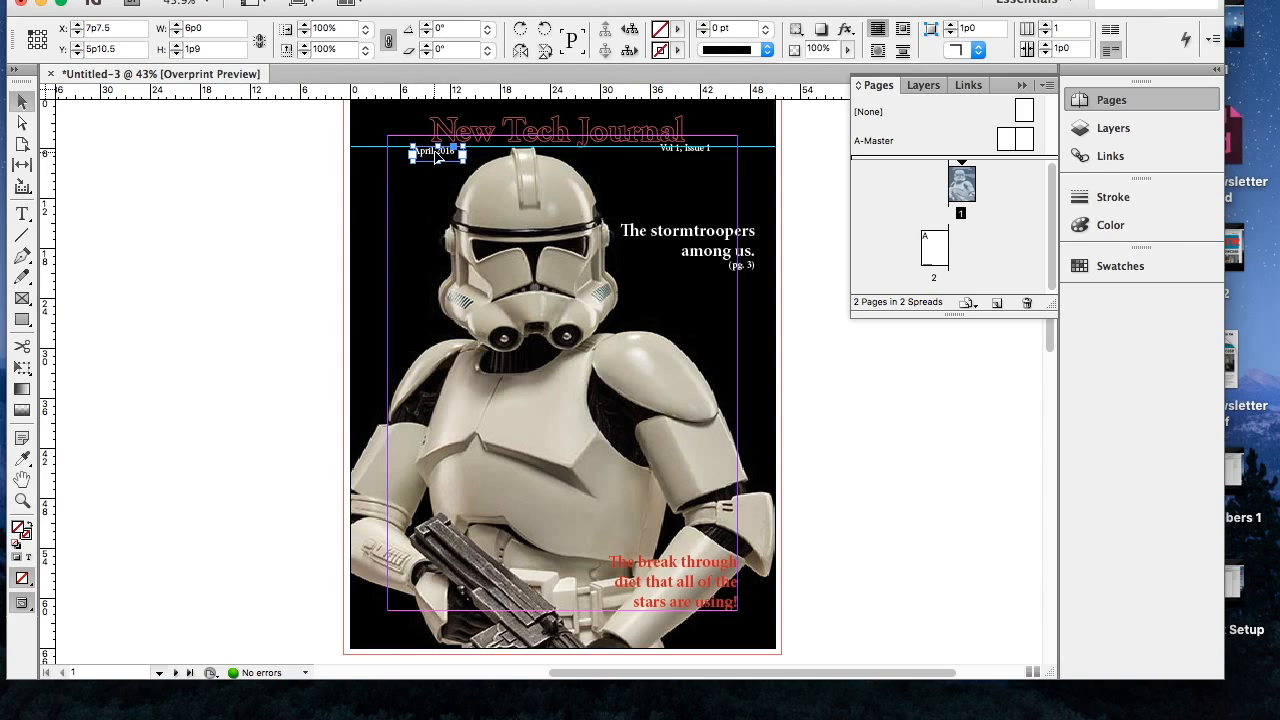
left_click(695, 157)
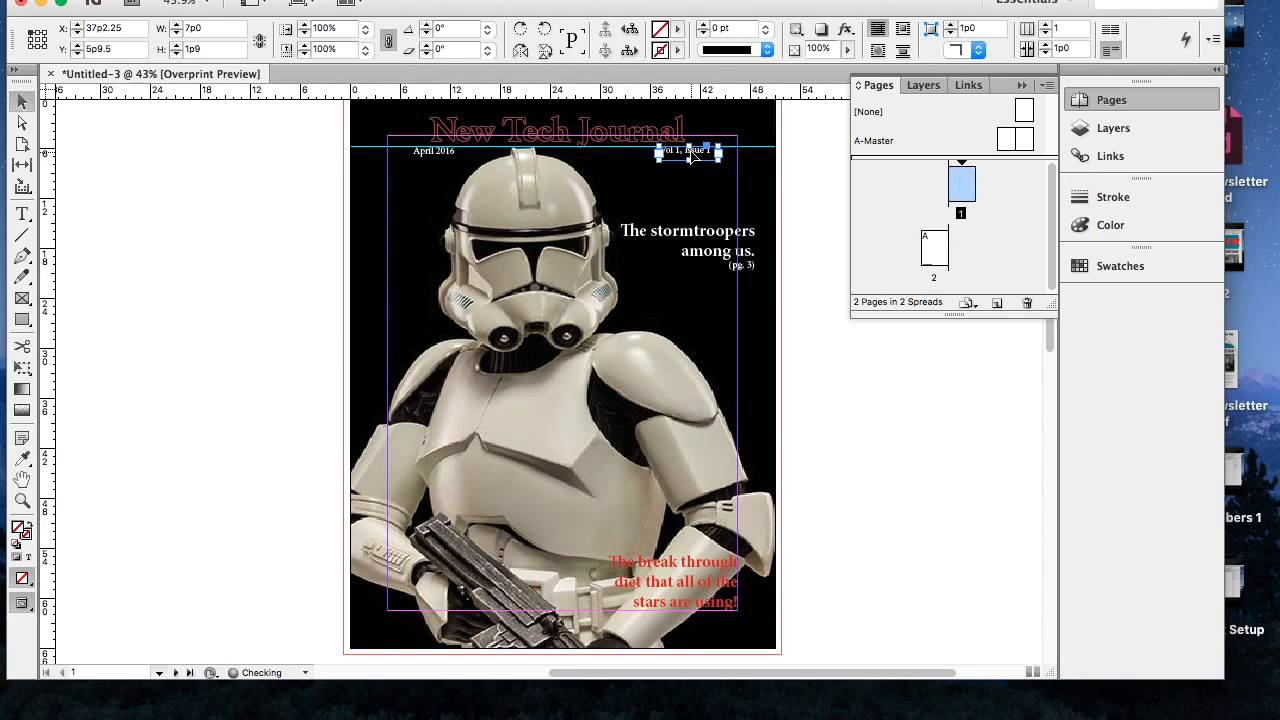
left_click_drag(691, 153, 690, 153)
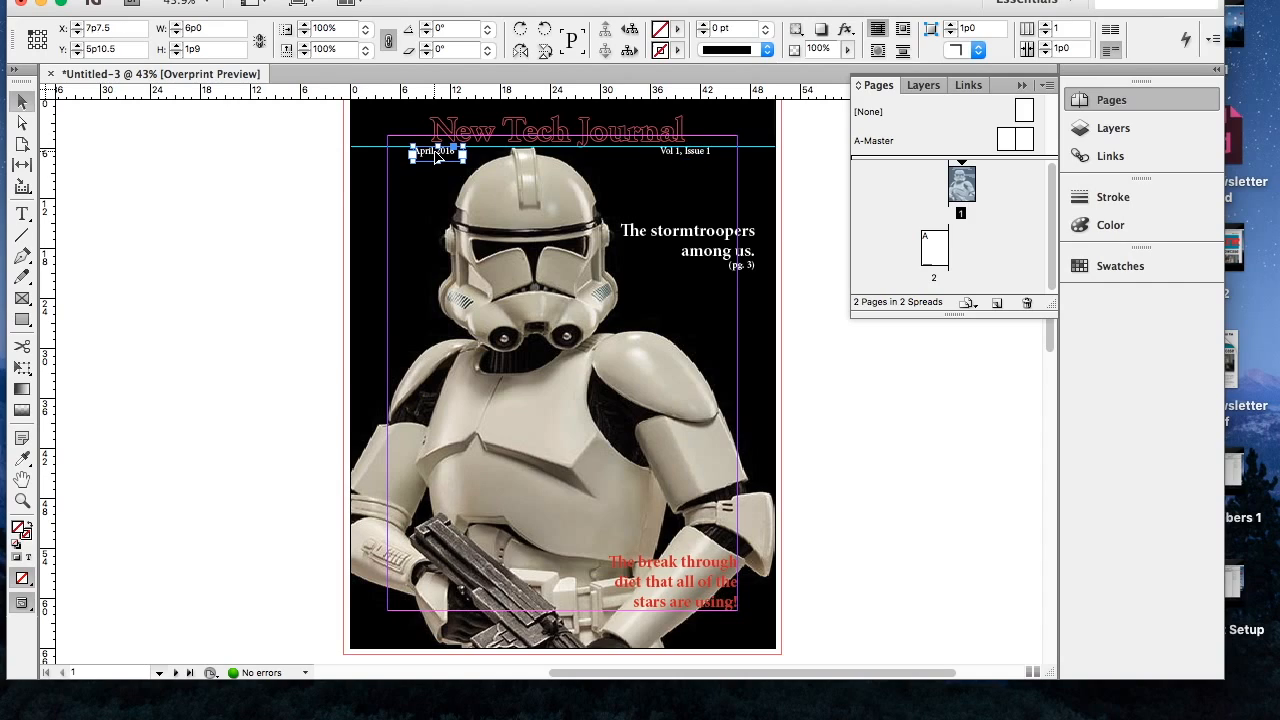
Finish editing the stormtroopers headline's text and go to page 2 of the document.
left_click(21, 104)
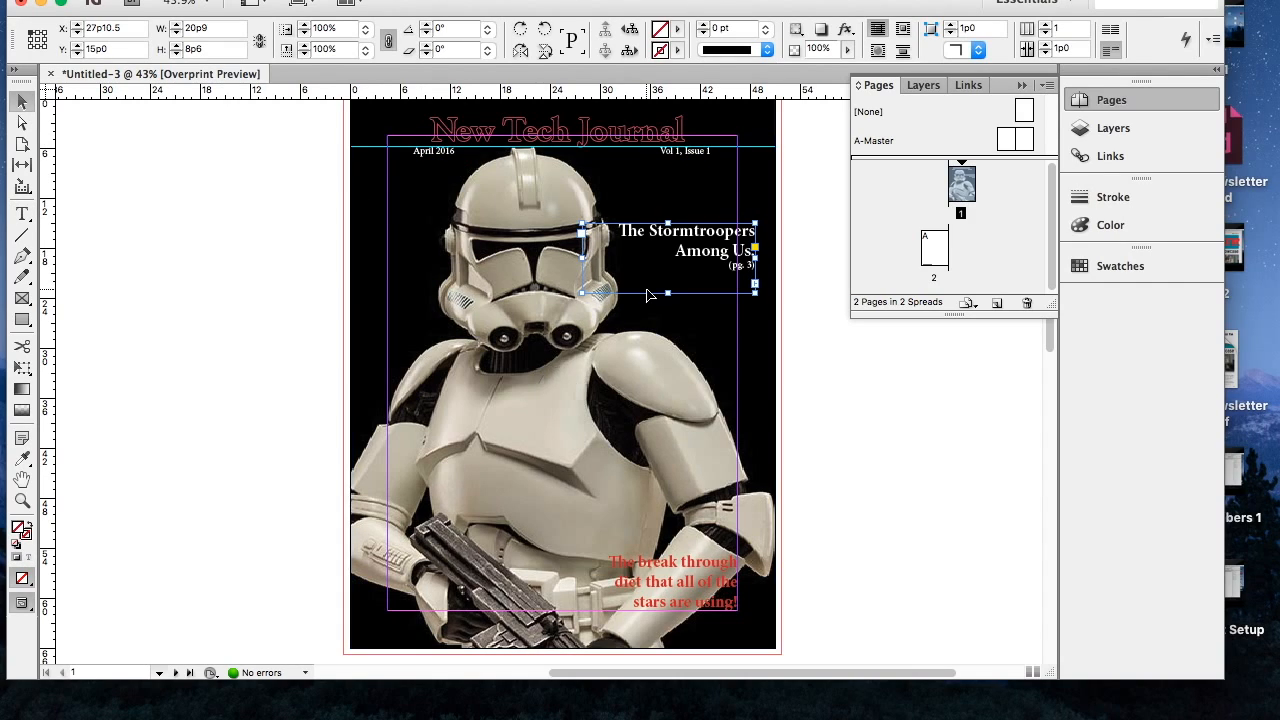
left_click(935, 255)
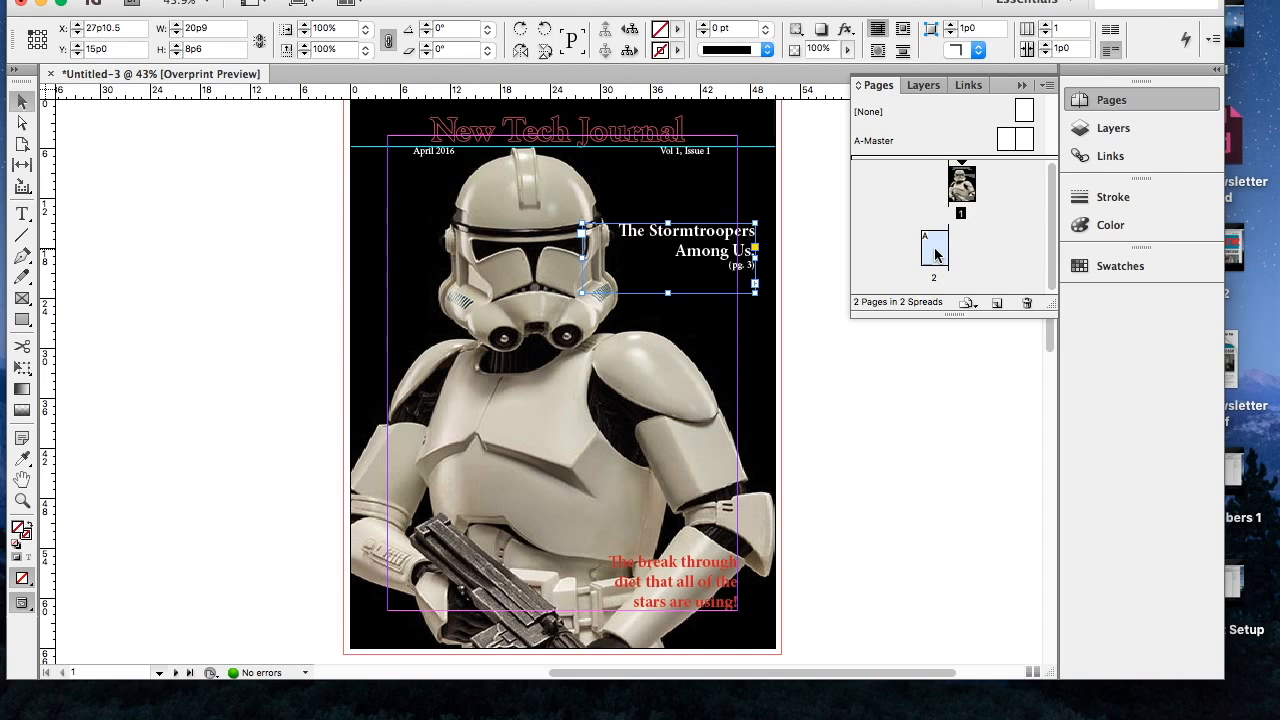
double_click(935, 255)
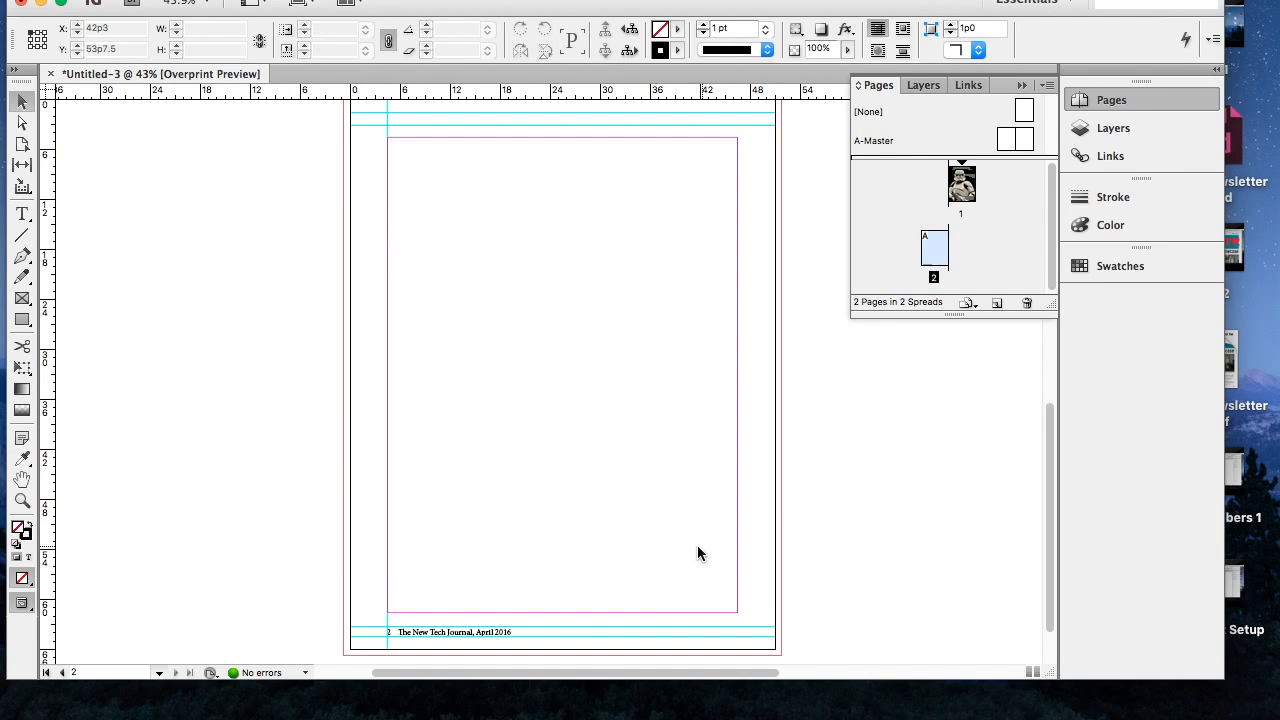